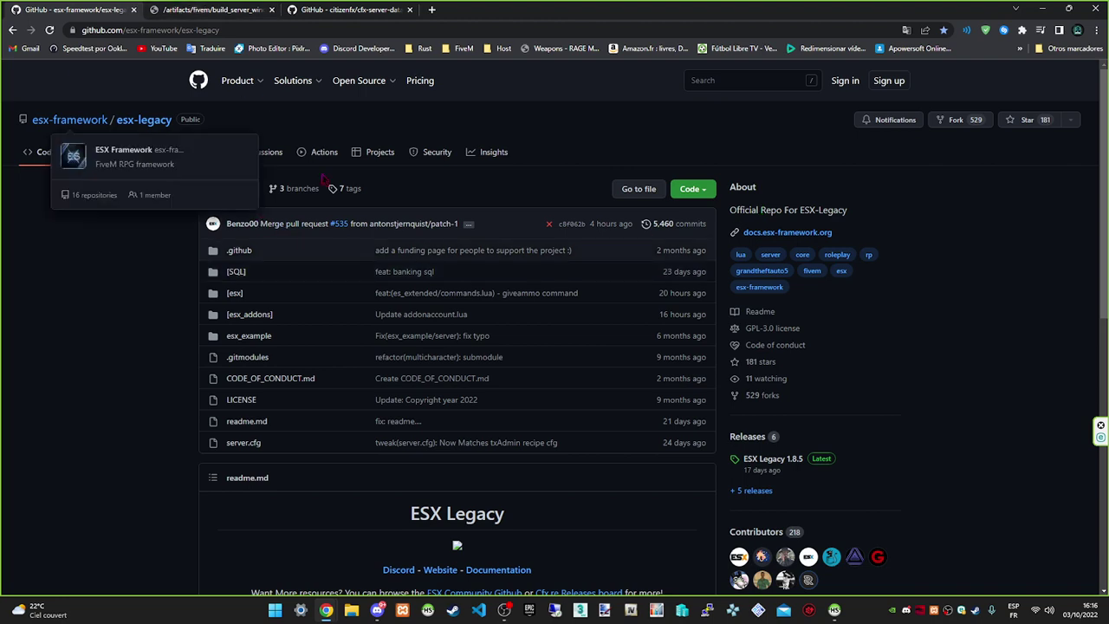
Step: Download the ESX Legacy 1.8.5 source code as a zip from the esx-legacy releases page
left_click(197, 10)
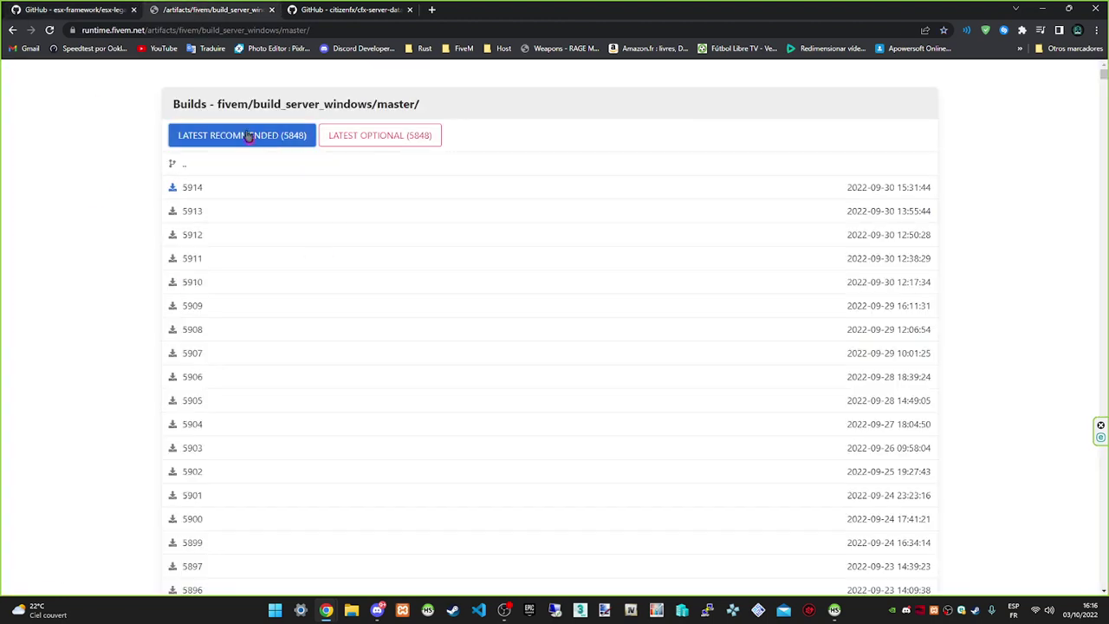
key("ctrl+Tab")
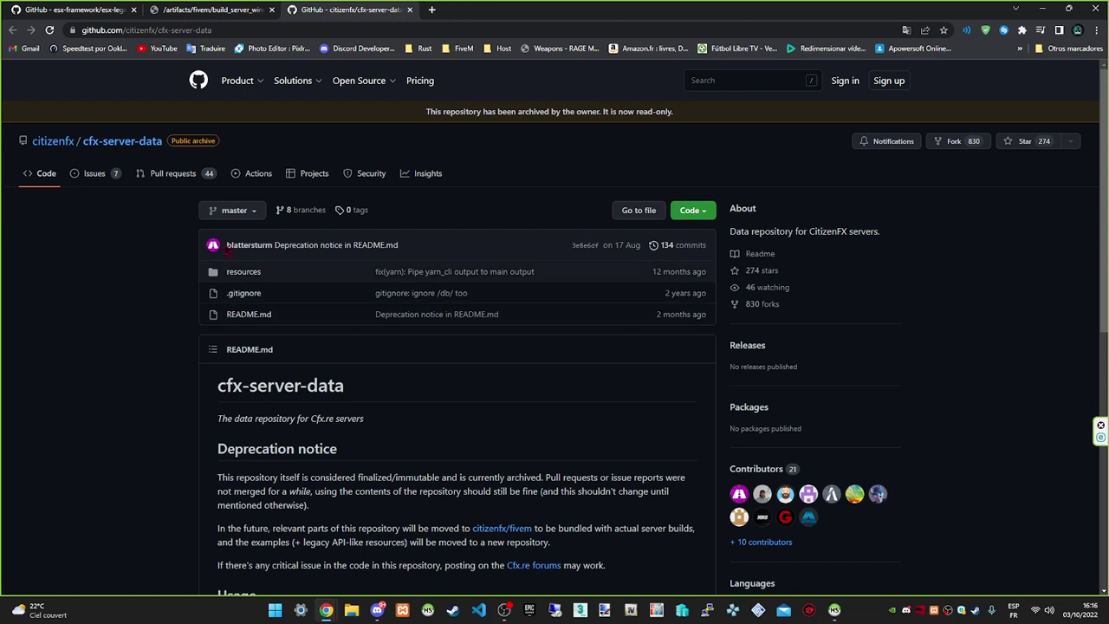
key("ctrl+Tab")
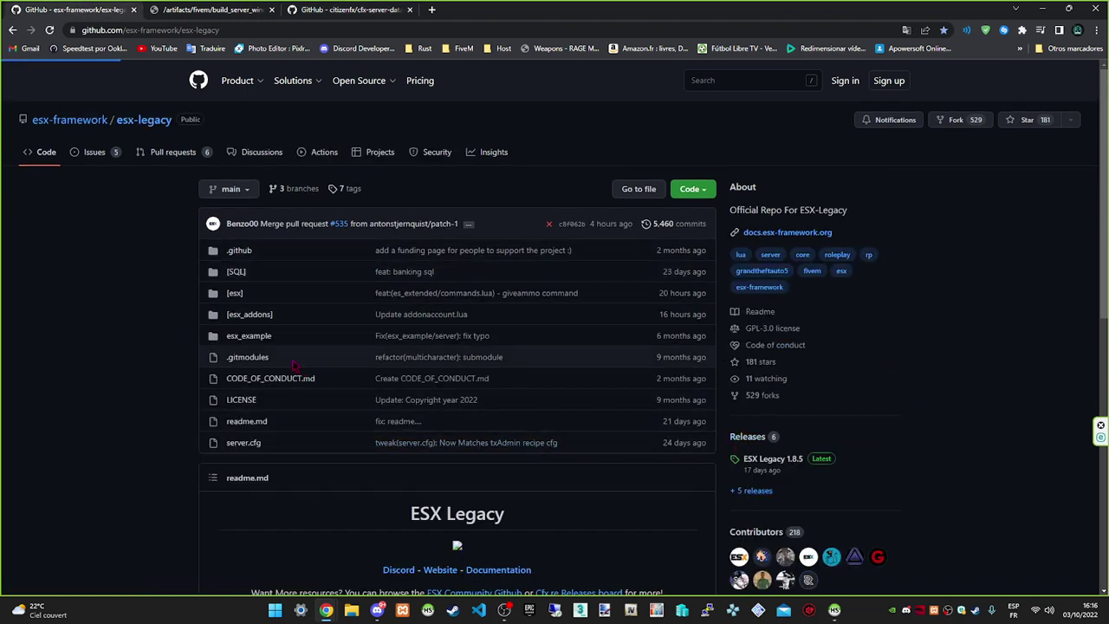
scroll(310, 281, "down", 14)
scroll(309, 281, "down", 5)
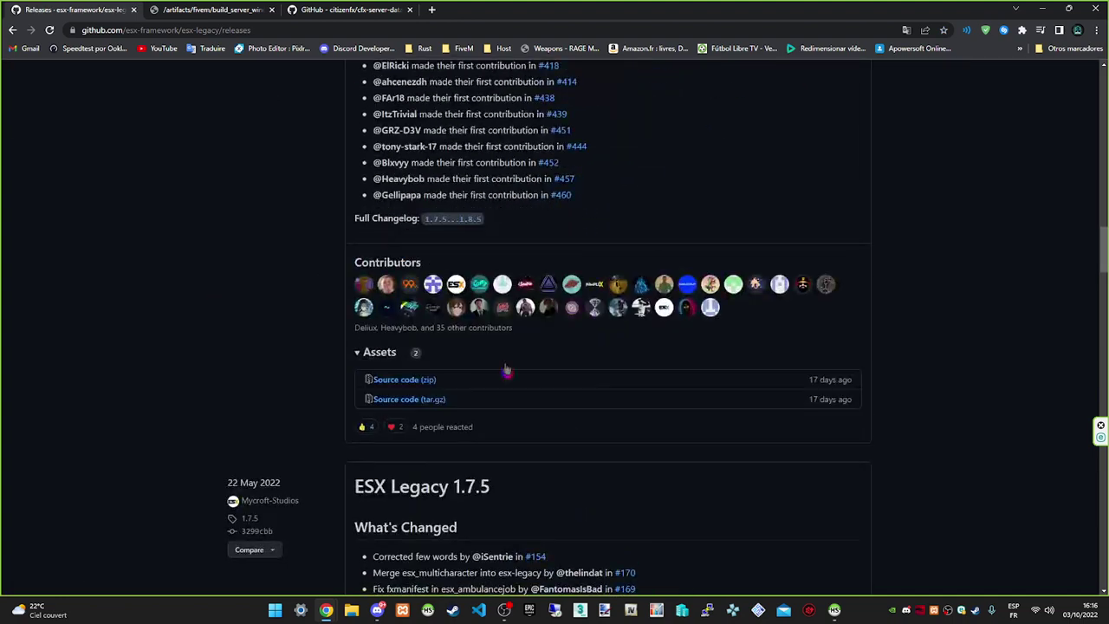
left_click(400, 380)
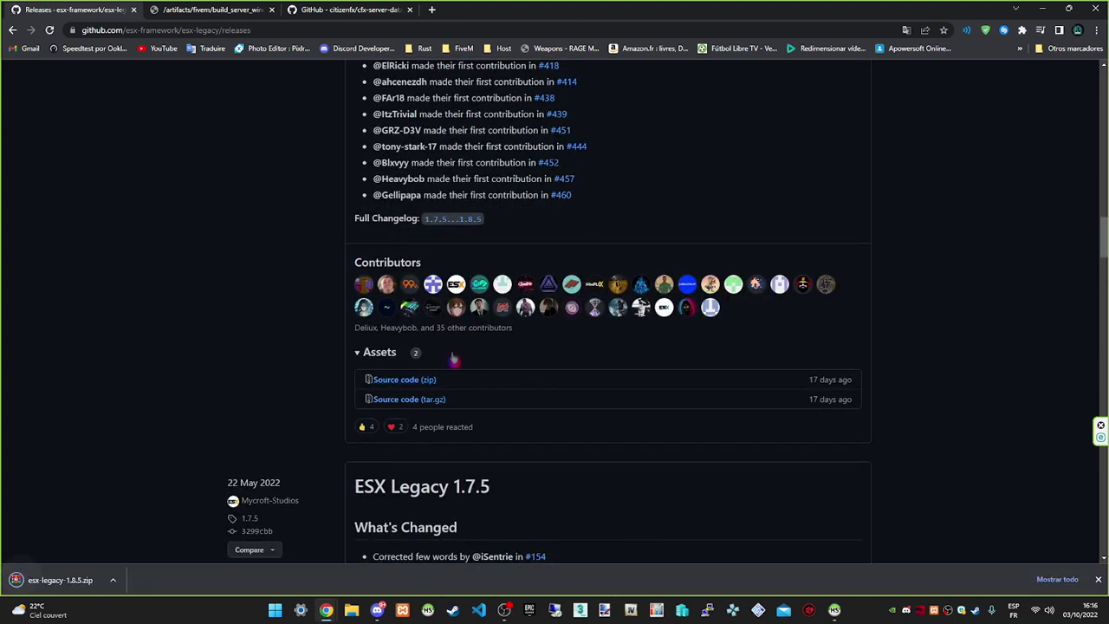
scroll(289, 366, "up", 20)
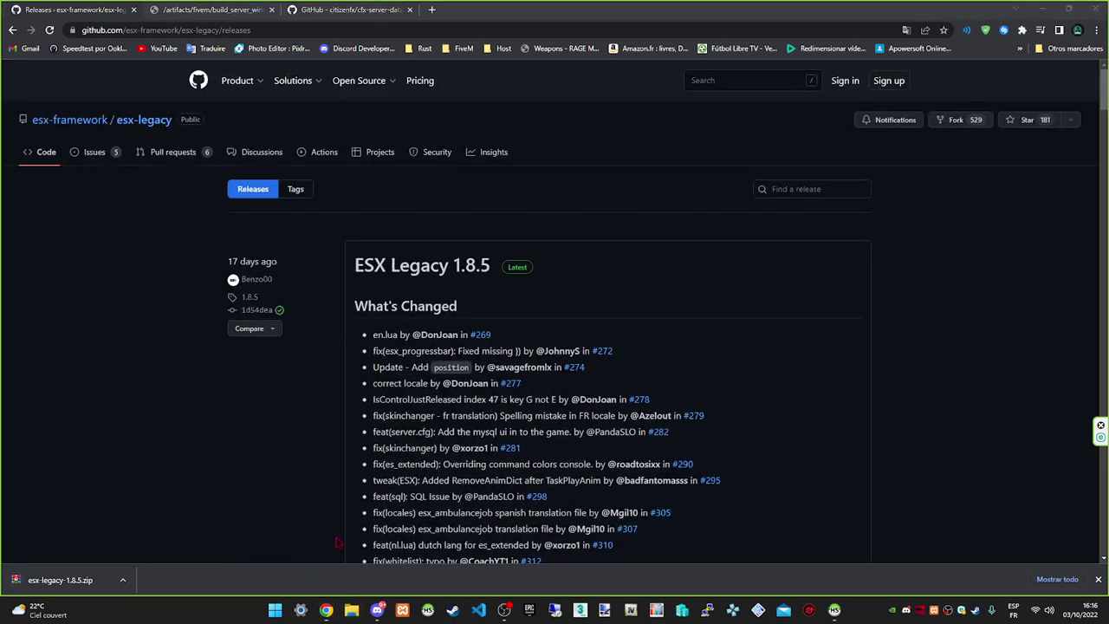
Step: Download the latest recommended FiveM Windows server build (5848) from the artifacts page
left_click(351, 610)
left_click(1043, 10)
left_click(213, 9)
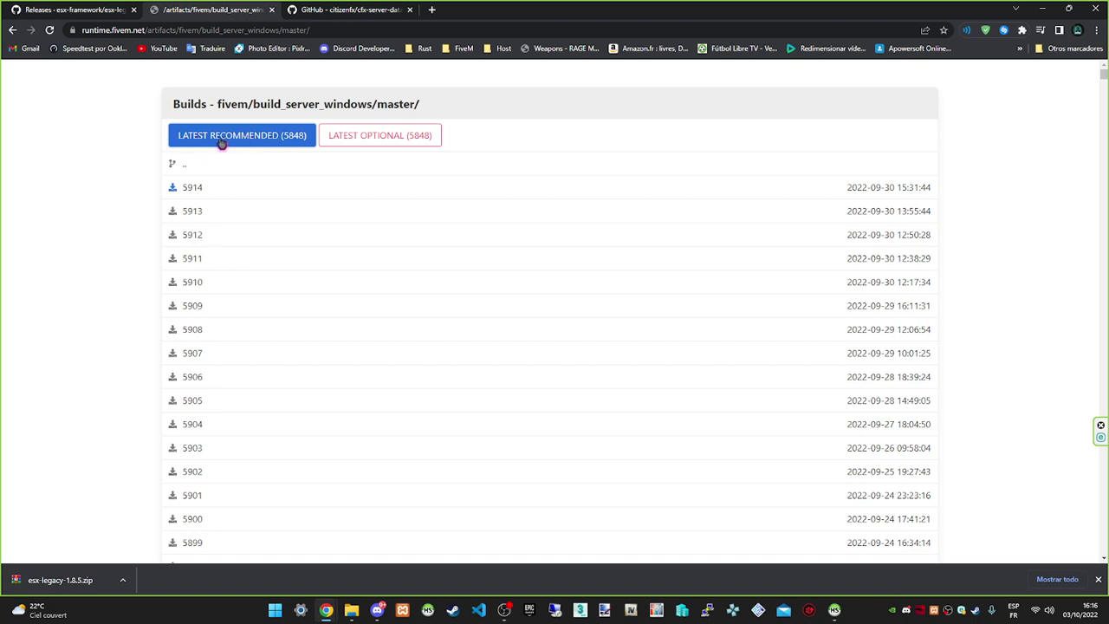
left_click(259, 143)
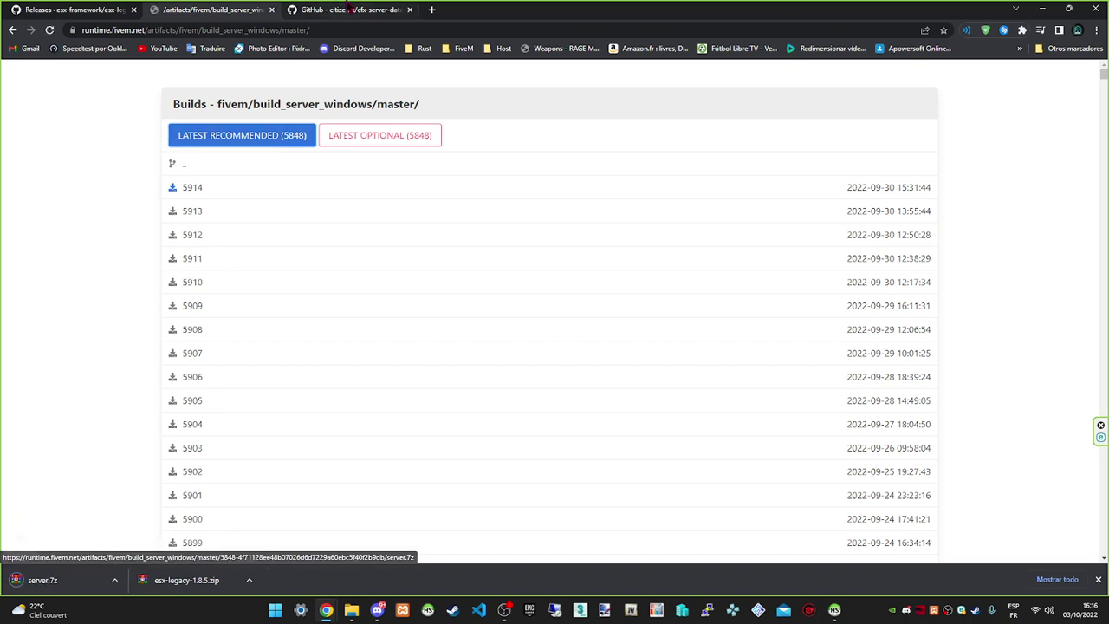
Step: Download the citizenfx cfx-server-data repository as a zip
key("ctrl+Tab")
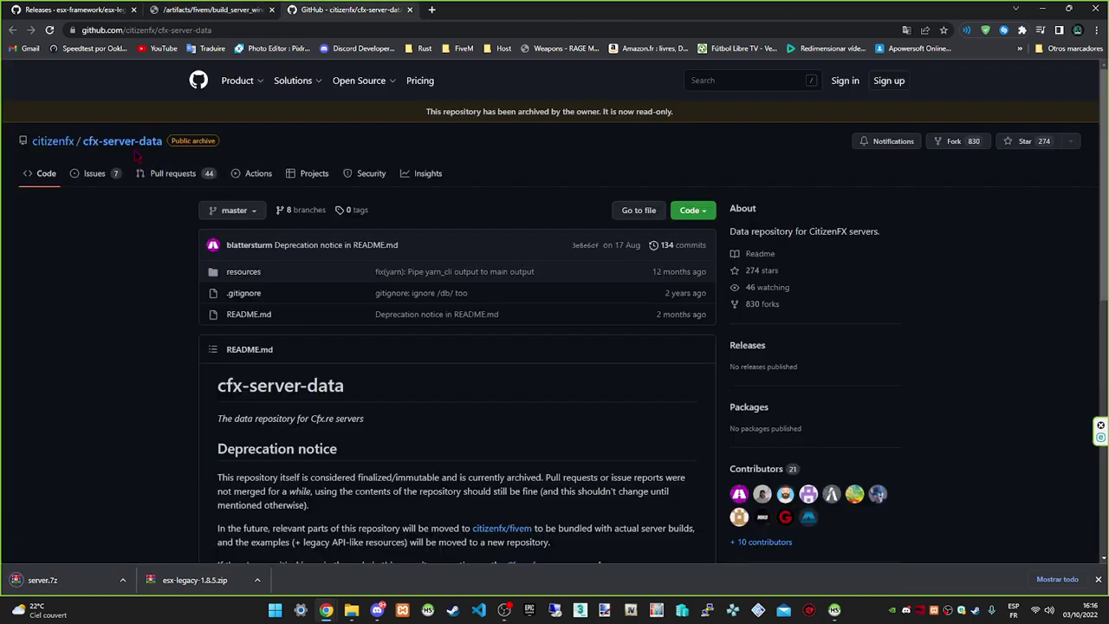
left_click(675, 210)
left_click(546, 371)
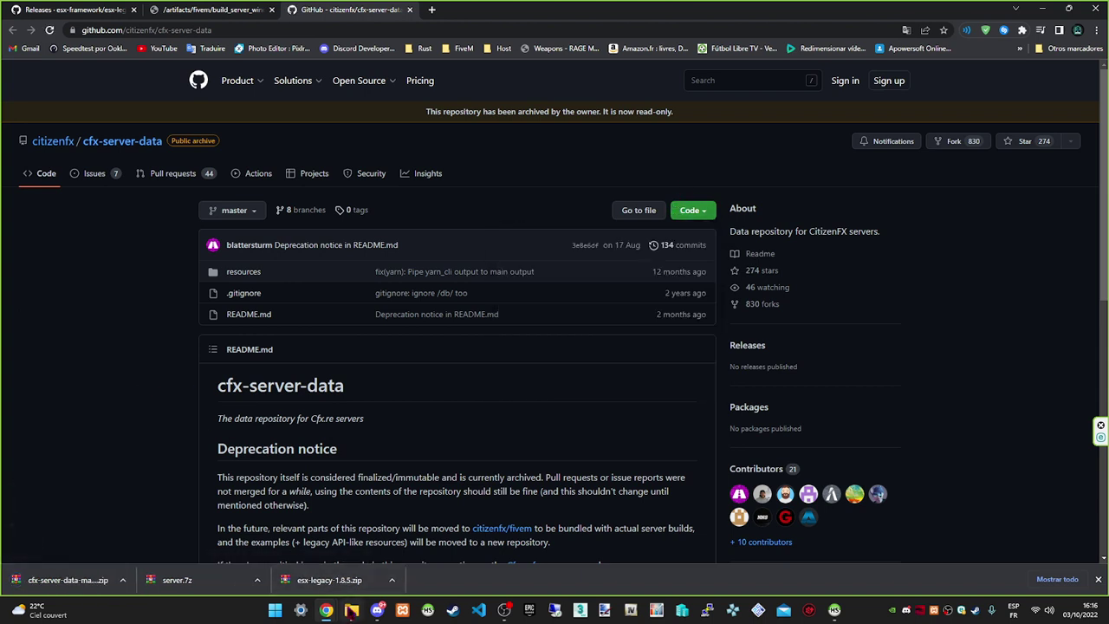
Step: Create a folder named BaseLegacy on the Servidores (E:) drive in File Explorer
left_click(351, 610)
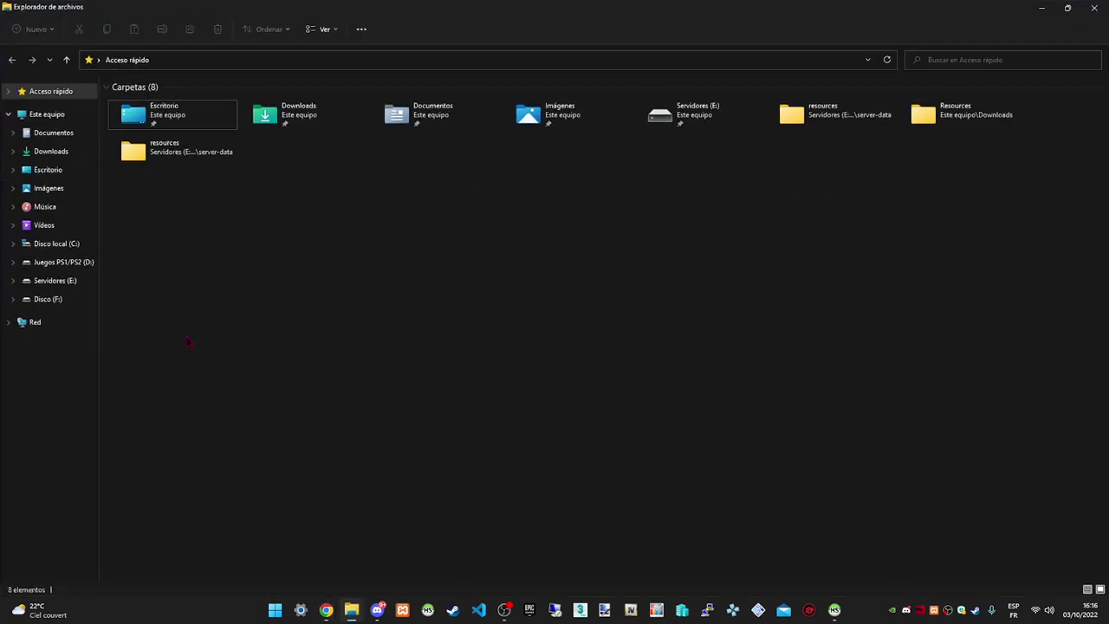
left_click(55, 281)
right_click(194, 254)
mouse_move(260, 344)
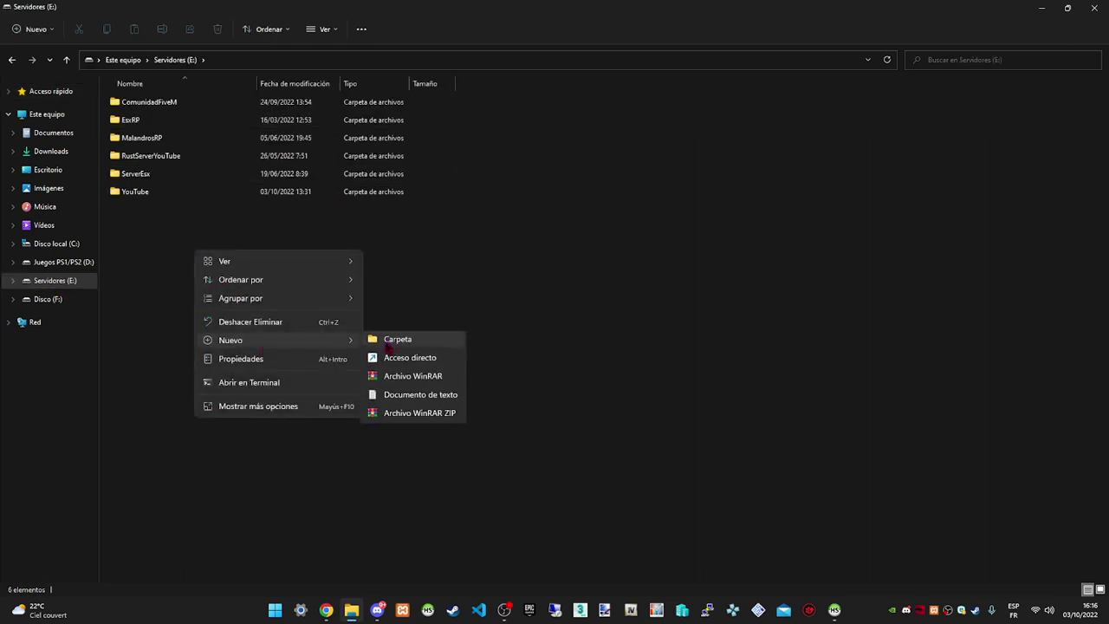
left_click(395, 341)
type("Base")
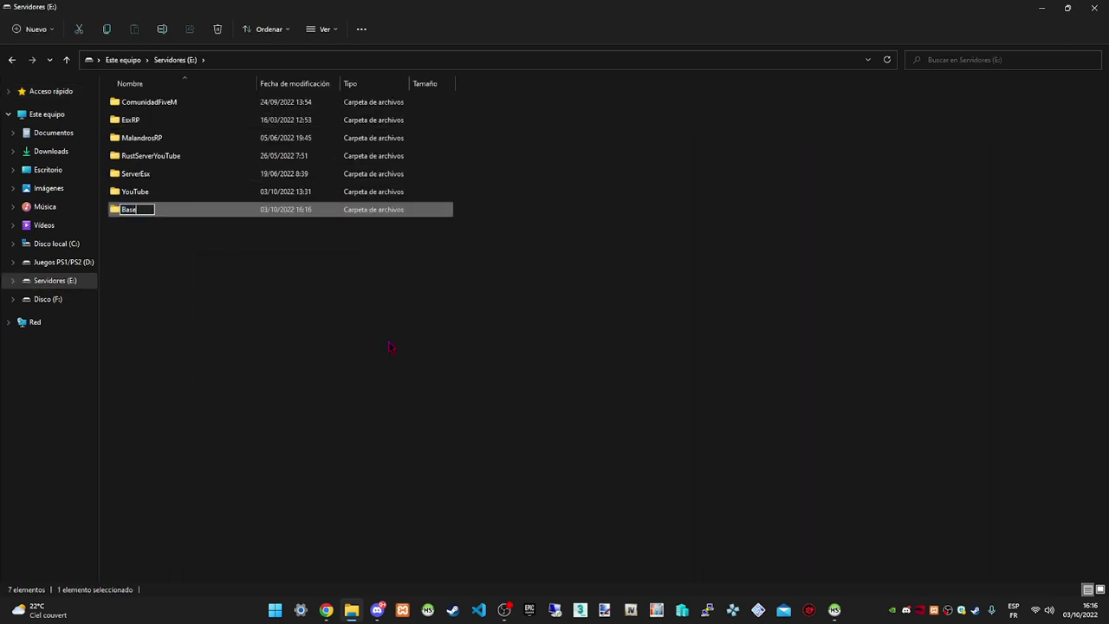
type("Legacy")
key("Return")
Step: Move the server, esx-legacy-1.8.5 and cfx-server-data-master archives from Downloads into the BaseLegacy folder
left_click(51, 151)
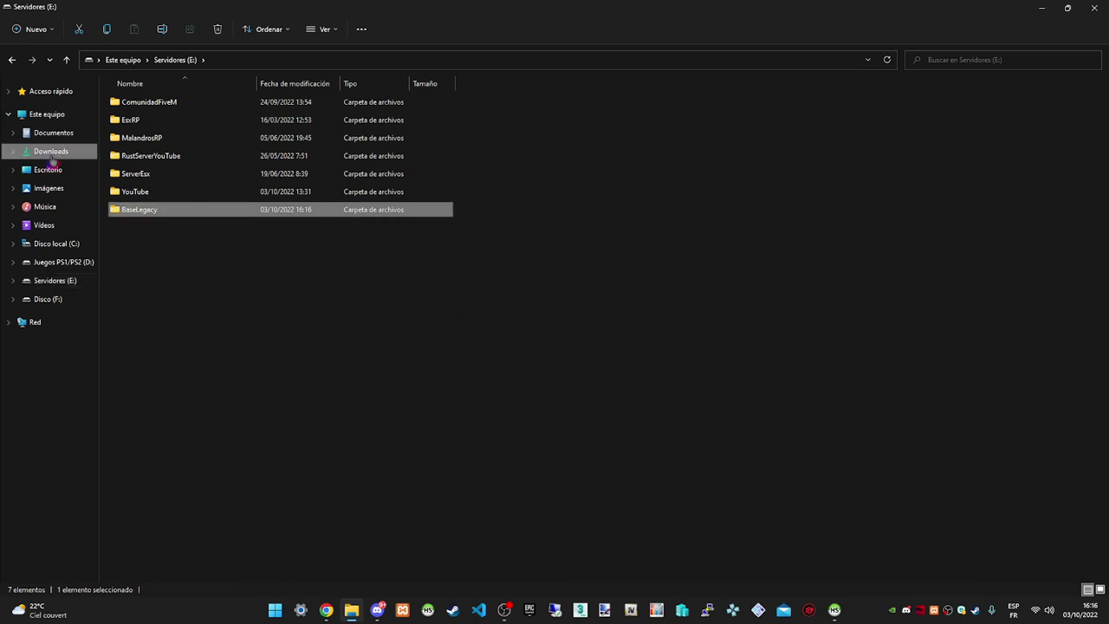
left_click(139, 118)
left_click(150, 154, "shift")
right_click(152, 154)
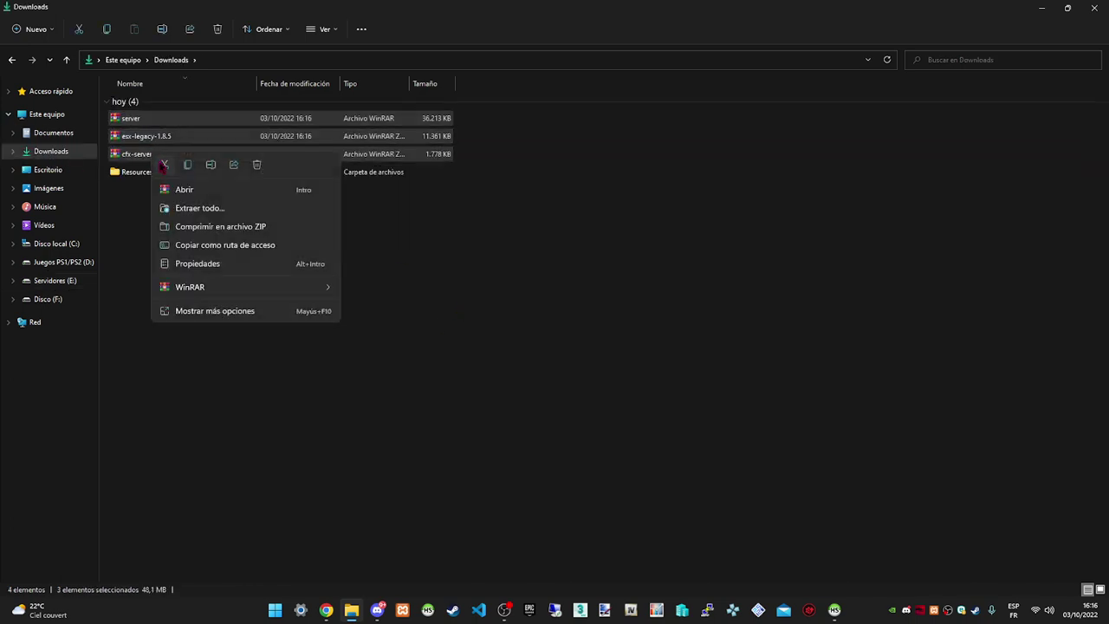
left_click(158, 168)
left_click(12, 60)
double_click(149, 210)
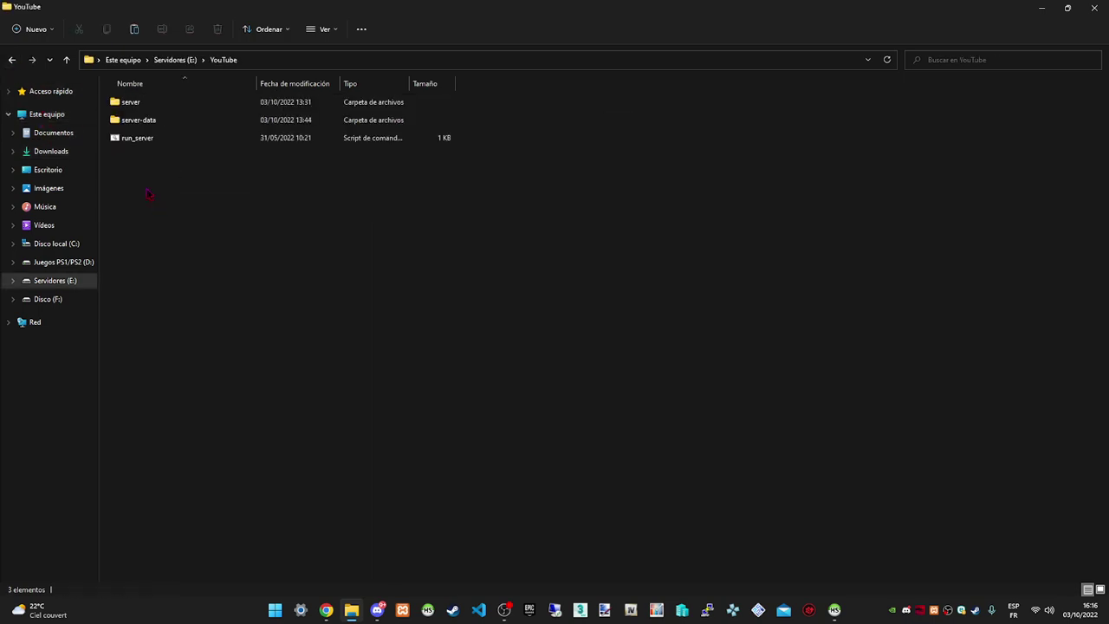
left_click(12, 60)
double_click(147, 118)
right_click(196, 212)
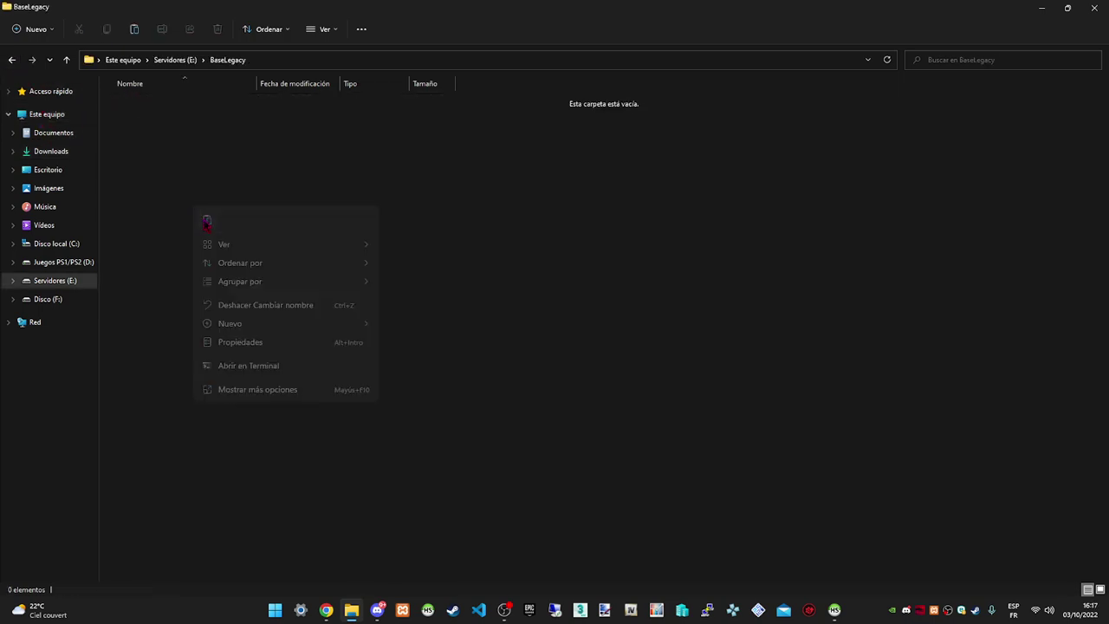
left_click(208, 217)
left_click(207, 195)
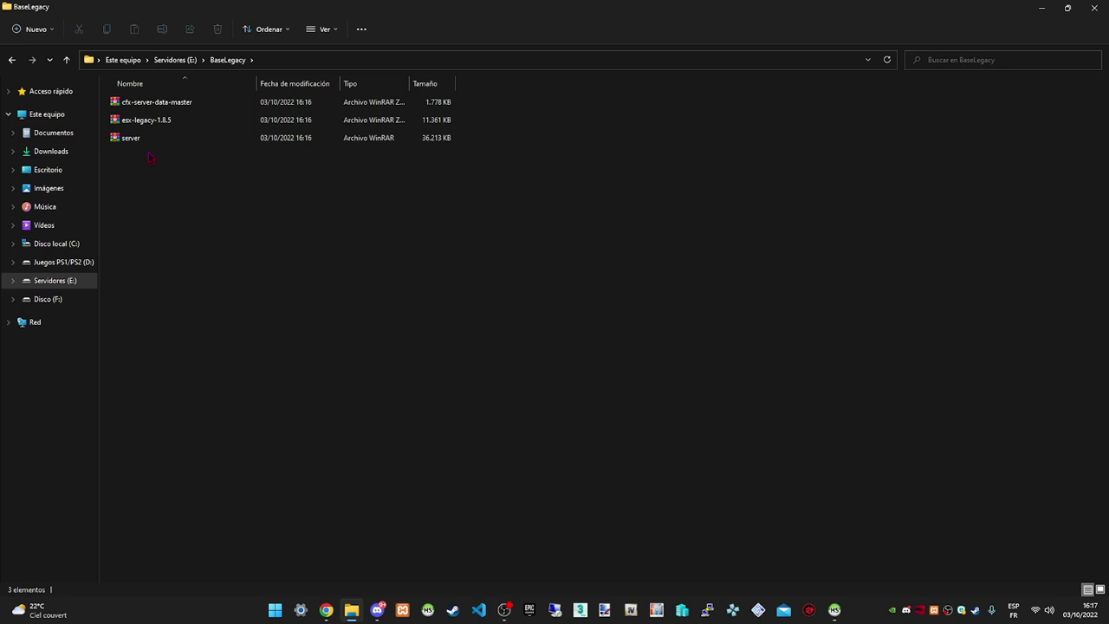
Step: Extract the cfx-server-data-master archive directly into BaseLegacy and delete the archive
right_click(144, 103)
mouse_move(209, 251)
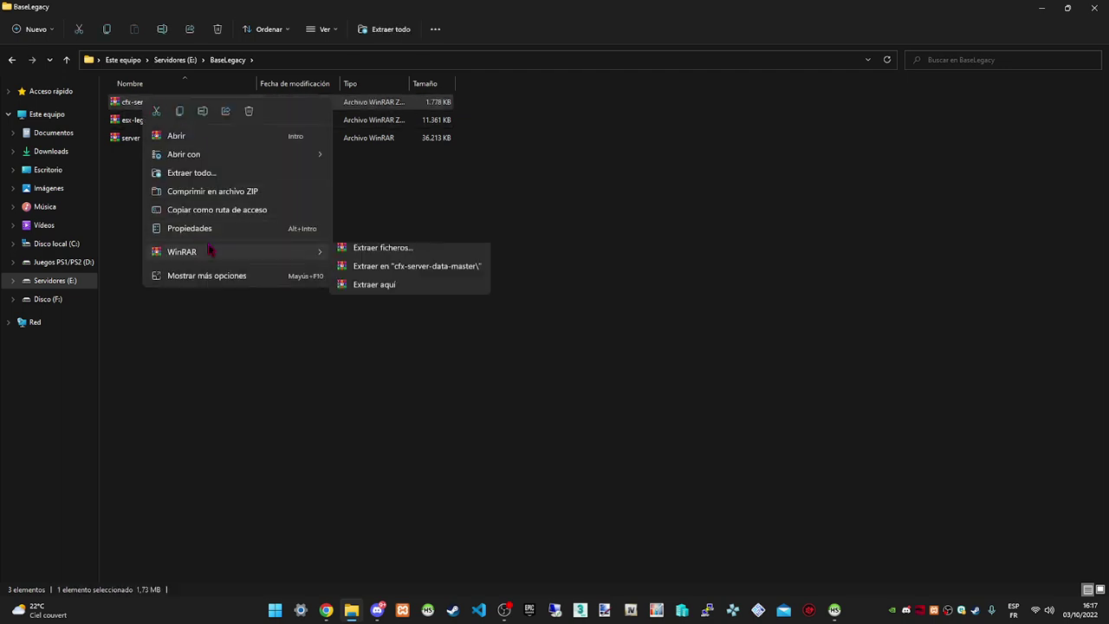
left_click(401, 314)
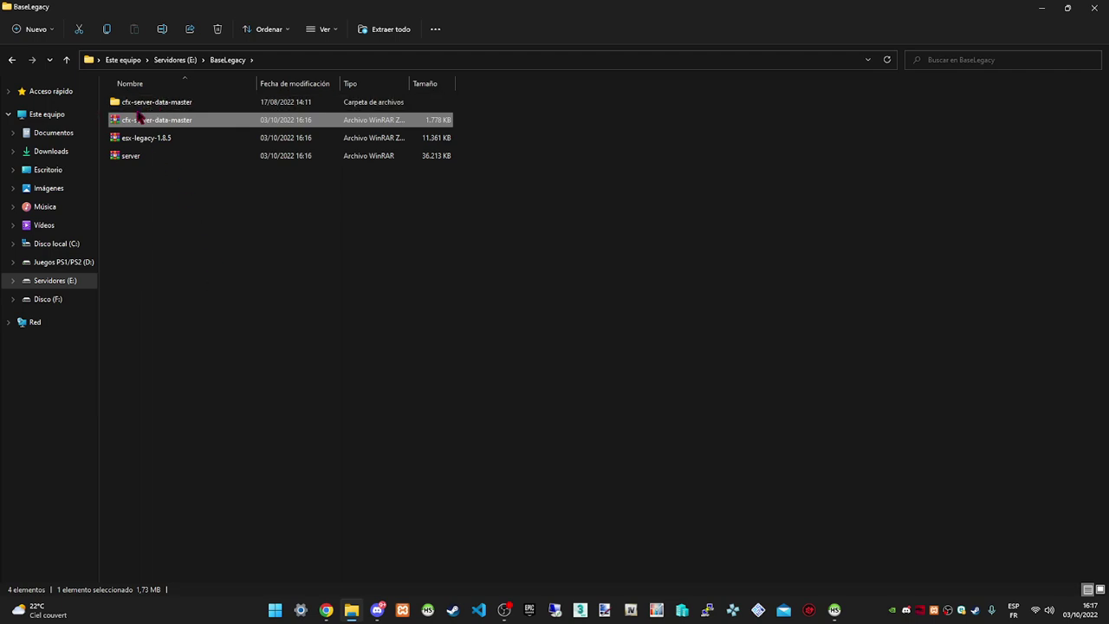
key("Delete")
Step: Rename the extracted cfx-server-data-master folder to server-data
left_click(173, 101)
right_click(164, 105)
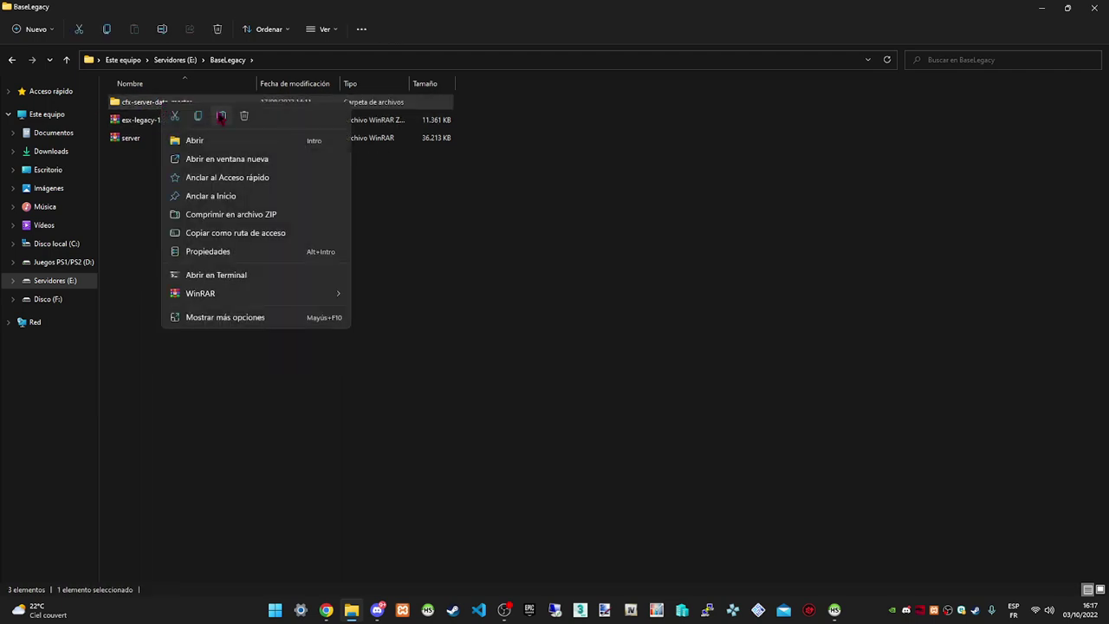
left_click(221, 116)
key("End")
key("BackSpace")
key("BackSpace")
key("BackSpace")
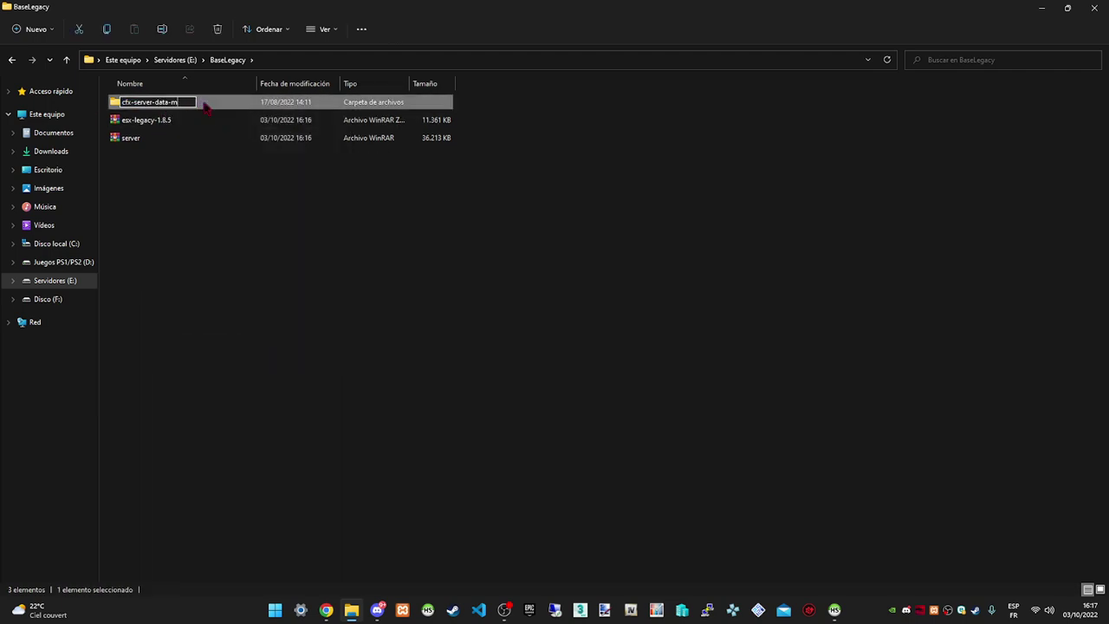
key("BackSpace")
key("BackSpace")
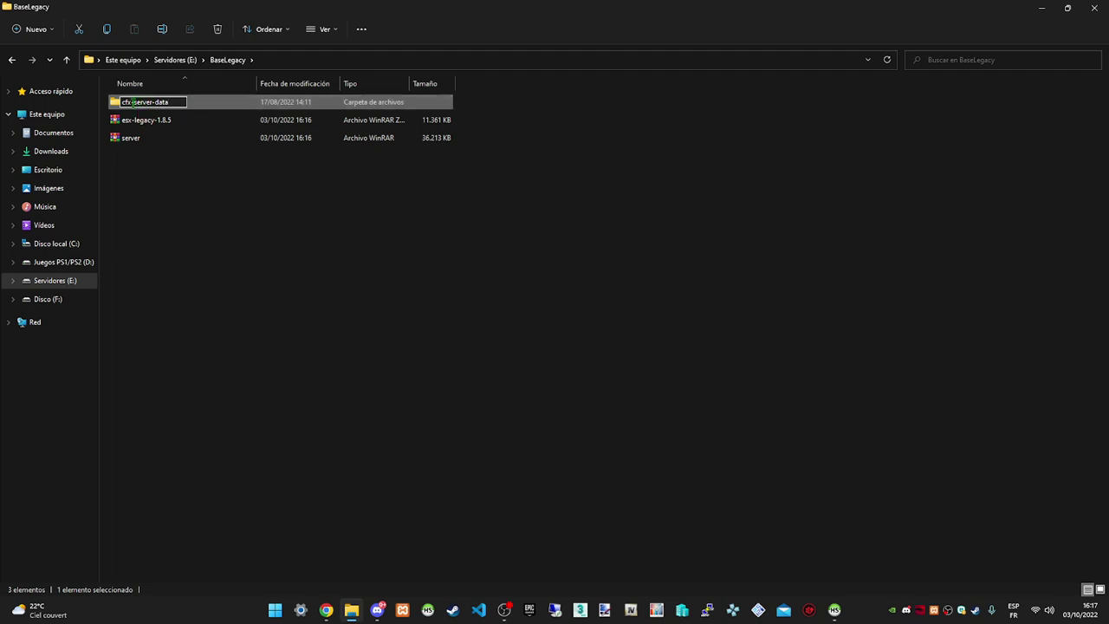
left_click(132, 103)
key("shift+Home")
key("BackSpace")
key("Return")
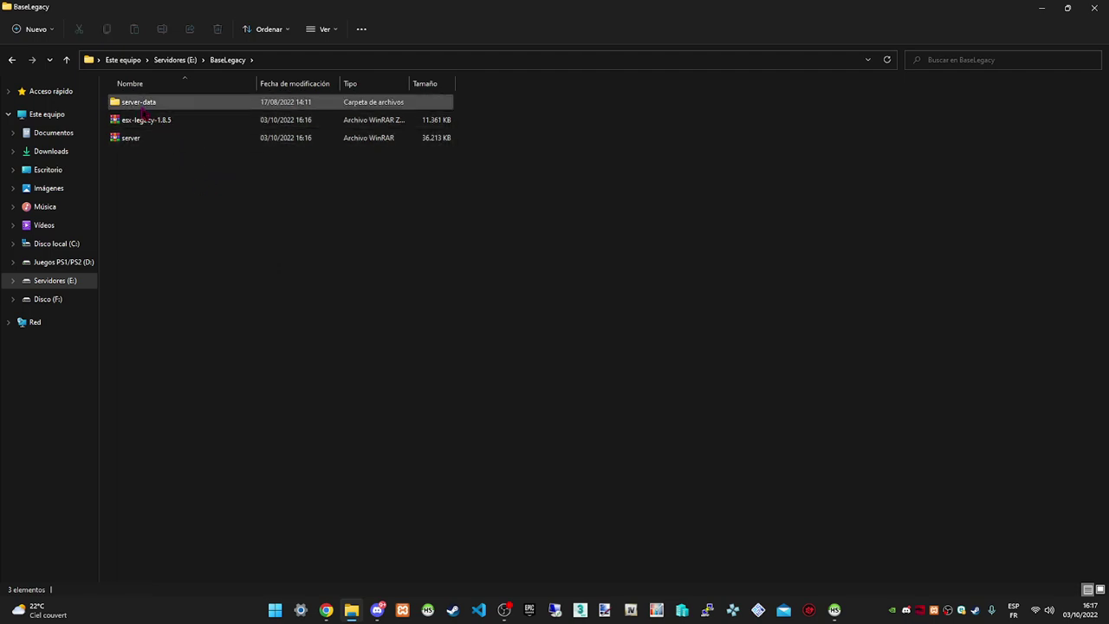
left_click(135, 140)
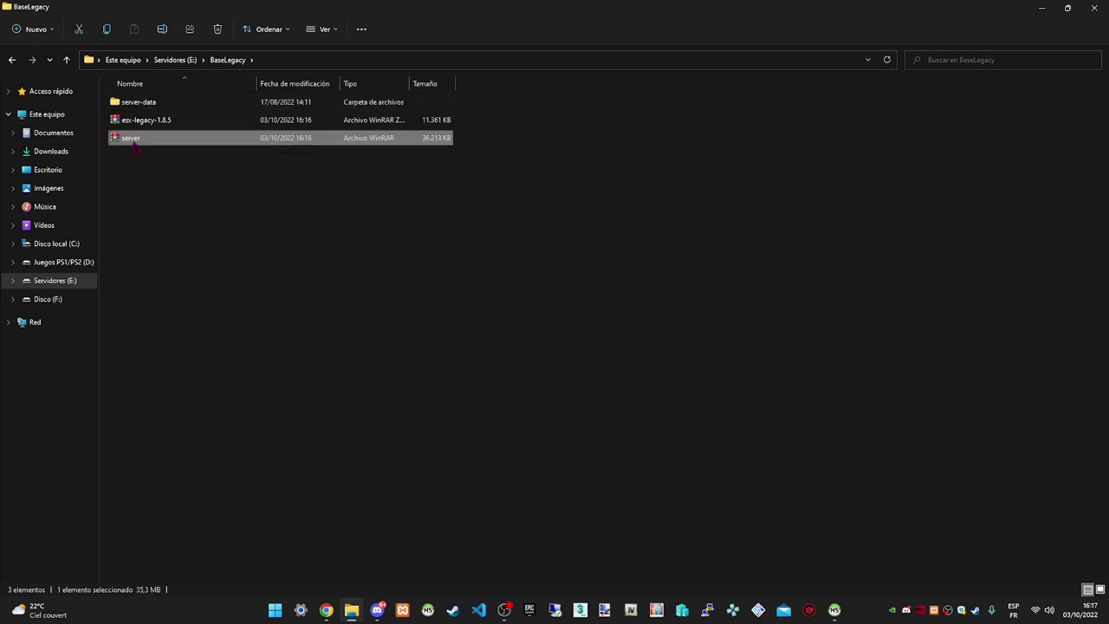
right_click(135, 145)
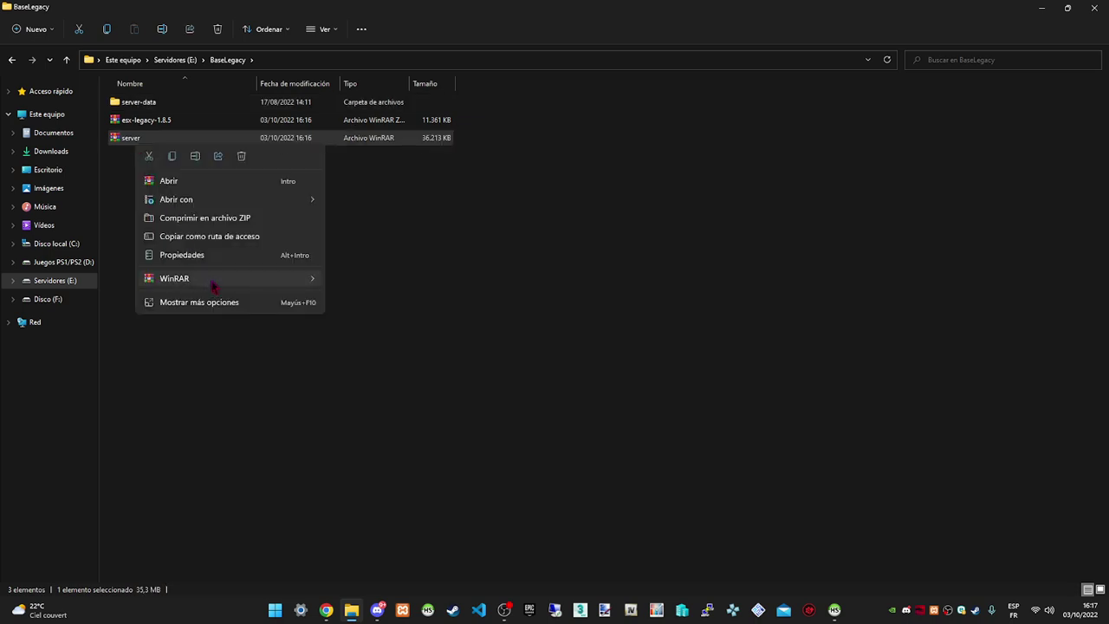
mouse_move(214, 286)
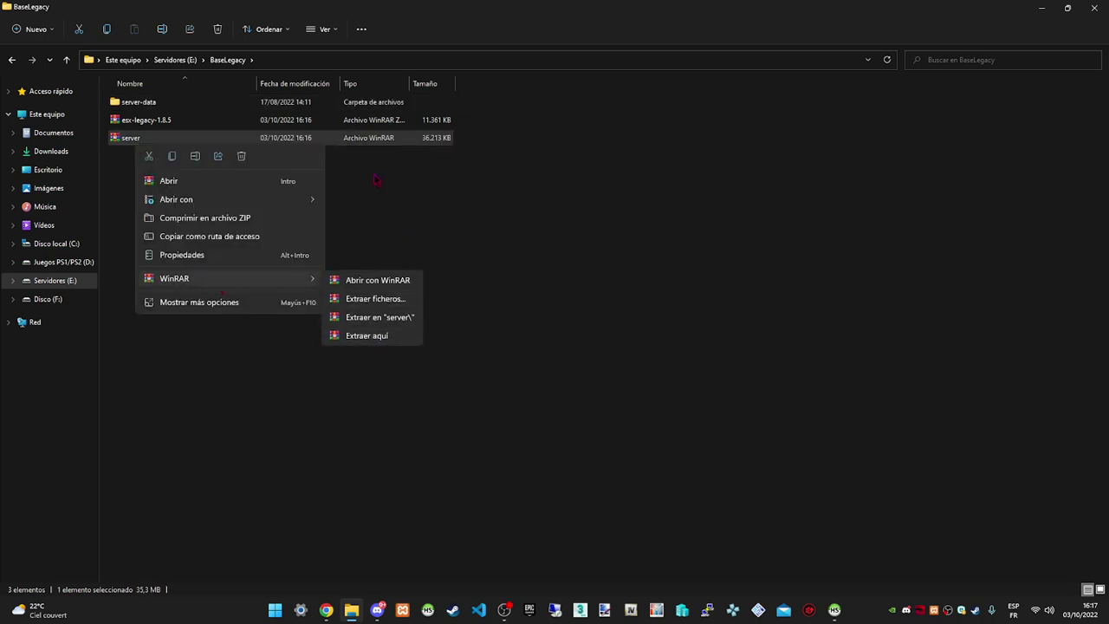
left_click(371, 141)
double_click(372, 142)
left_click_drag(379, 131, 338, 598)
key("Escape")
left_click(294, 362)
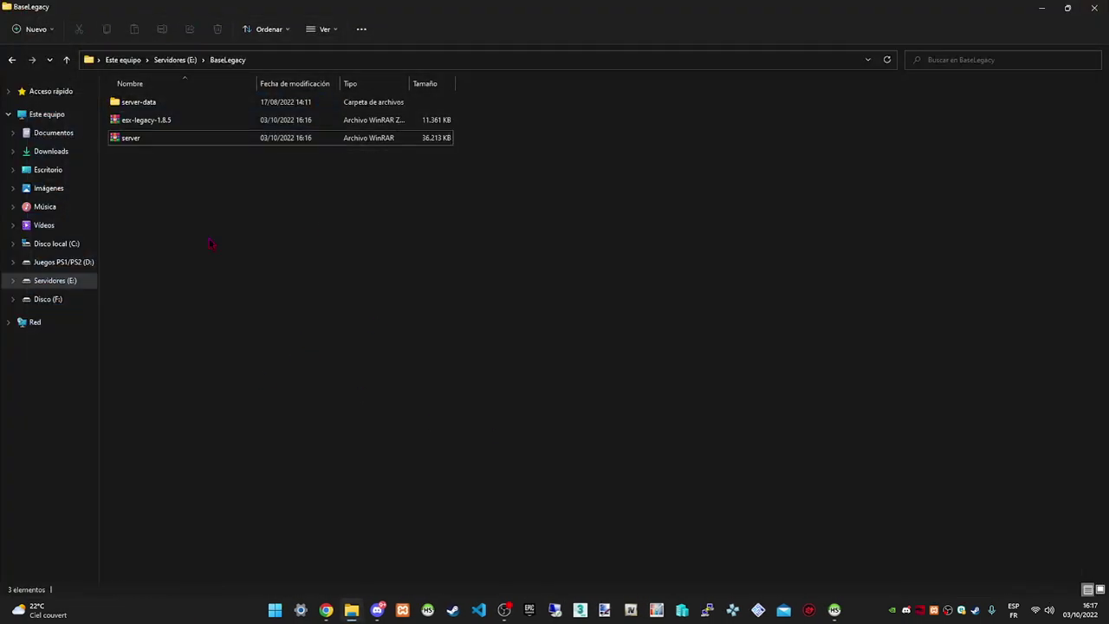
Step: Extract the server archive with WinRAR into a BaseLegacy\server subfolder and delete the archive
right_click(125, 140)
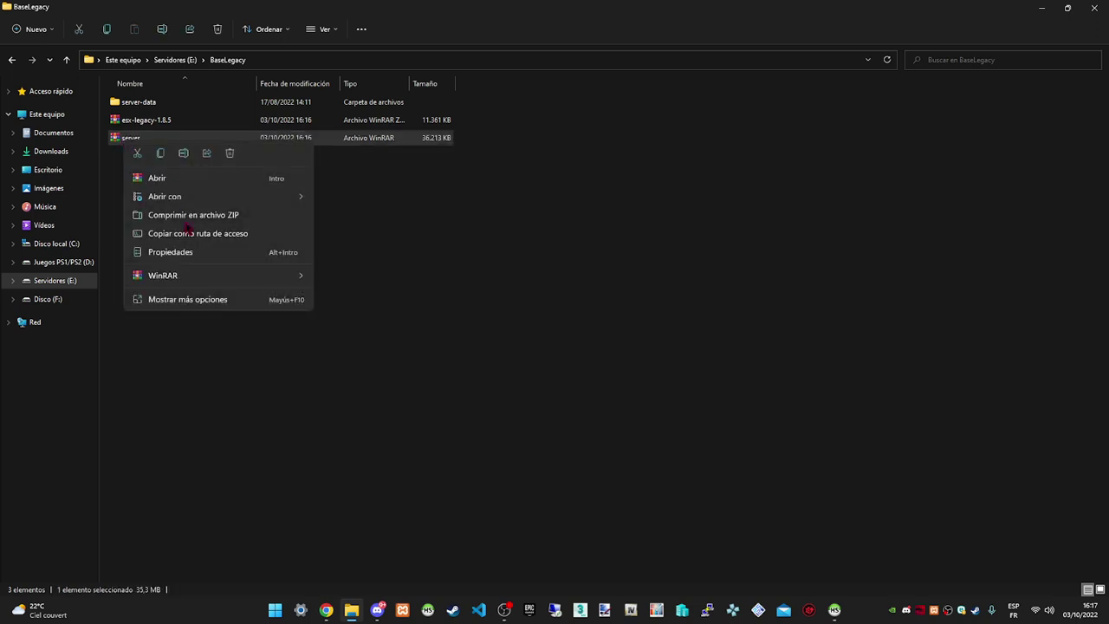
mouse_move(197, 275)
left_click(348, 299)
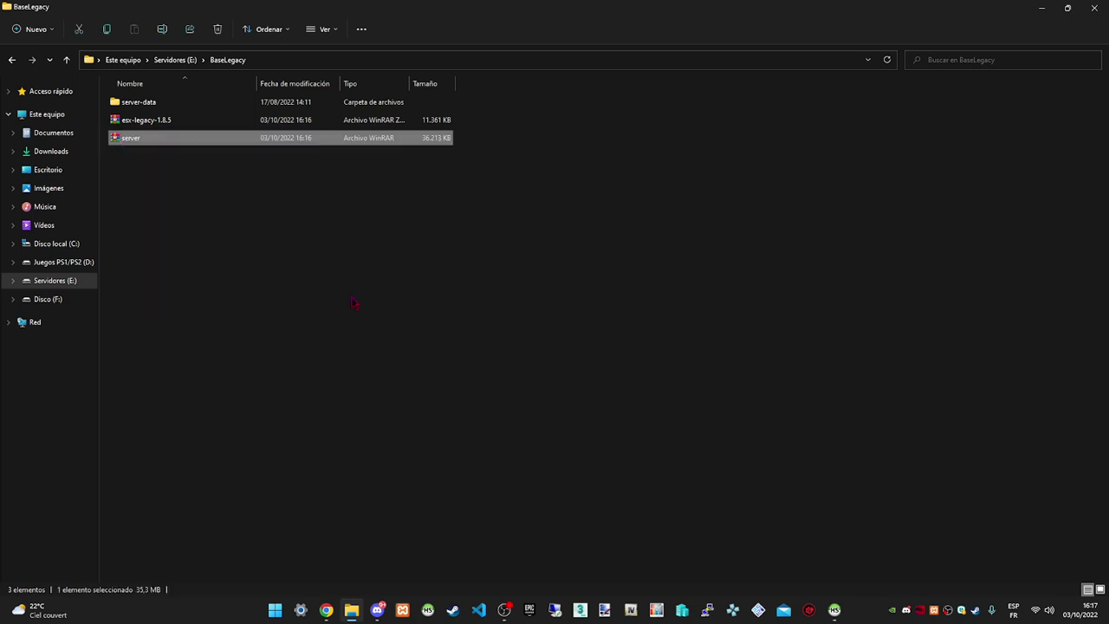
left_click_drag(482, 229, 414, 221)
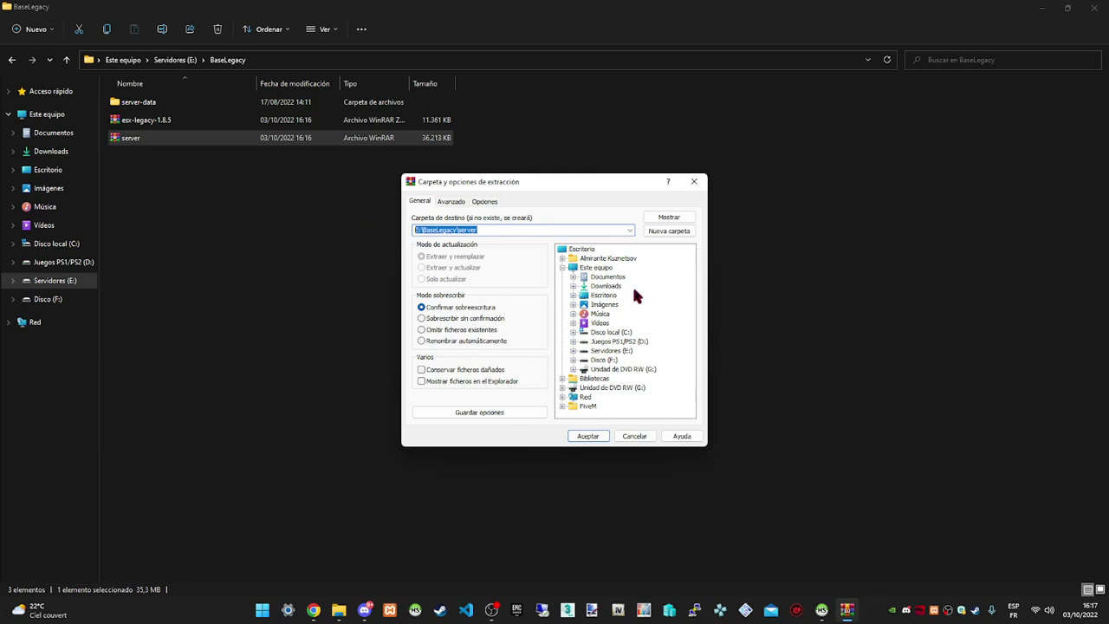
left_click(607, 436)
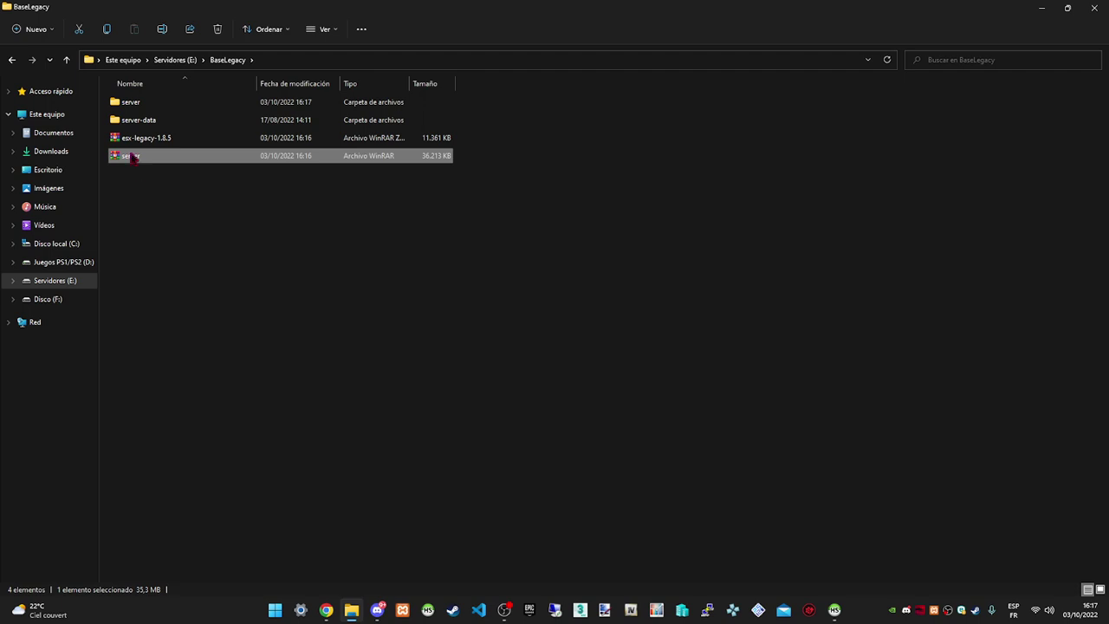
key("Delete")
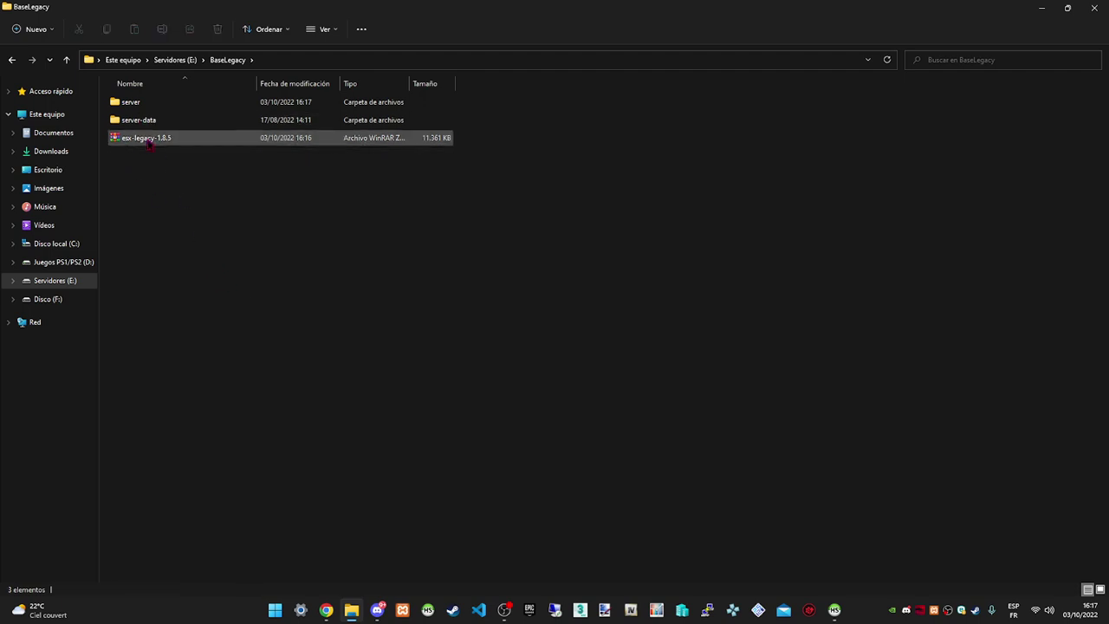
Step: Check the contents of the server and server-data folders and return to BaseLegacy
double_click(128, 101)
left_click(12, 60)
key("Down")
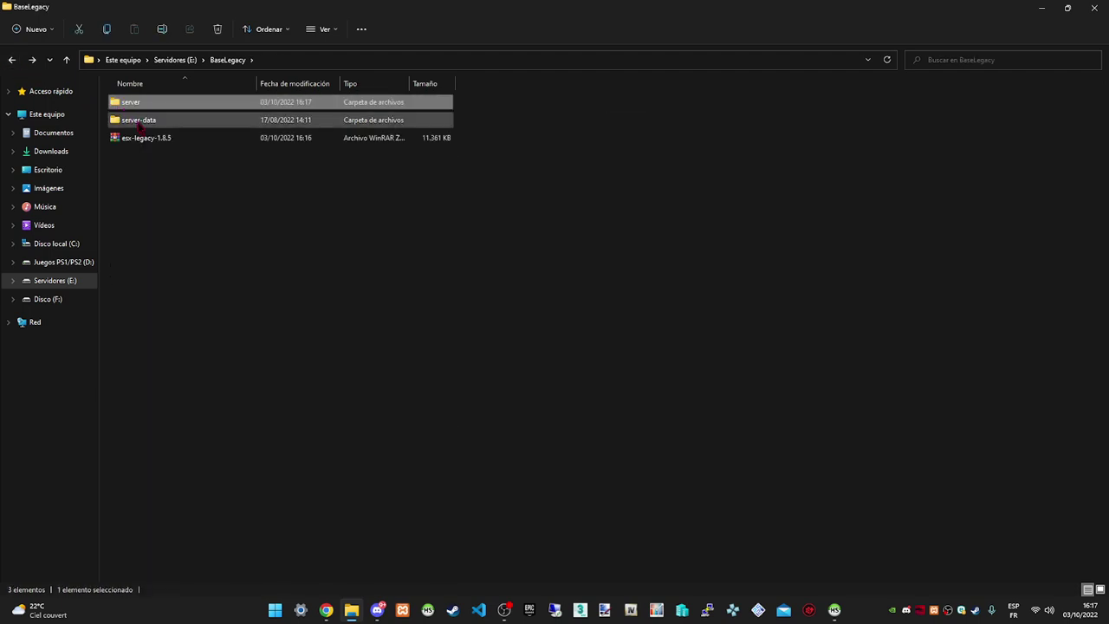
key("Return")
left_click(12, 60)
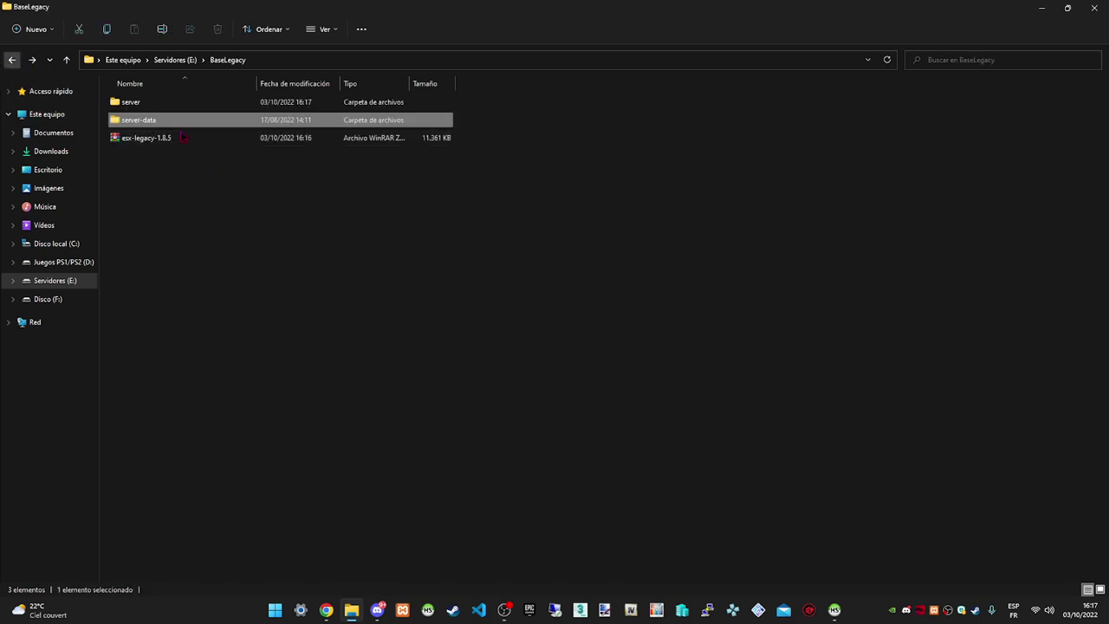
Step: Try extracting the esx-legacy-1.8.5 archive into its own subfolder with WinRAR, and delete the resulting folder
left_click(134, 140)
right_click(135, 145)
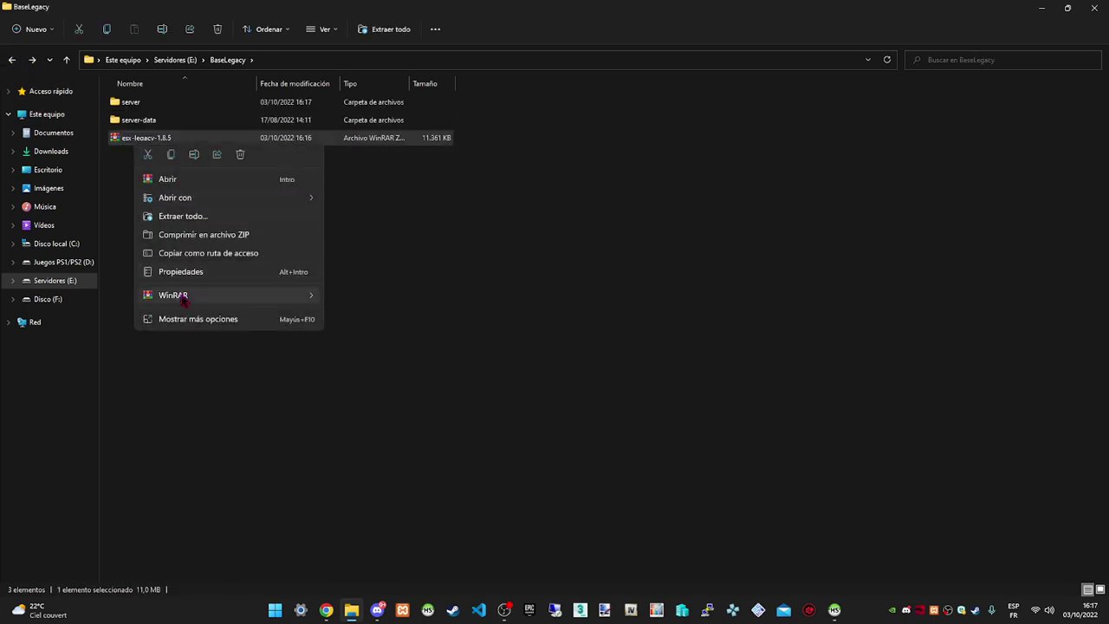
mouse_move(182, 294)
left_click(329, 346)
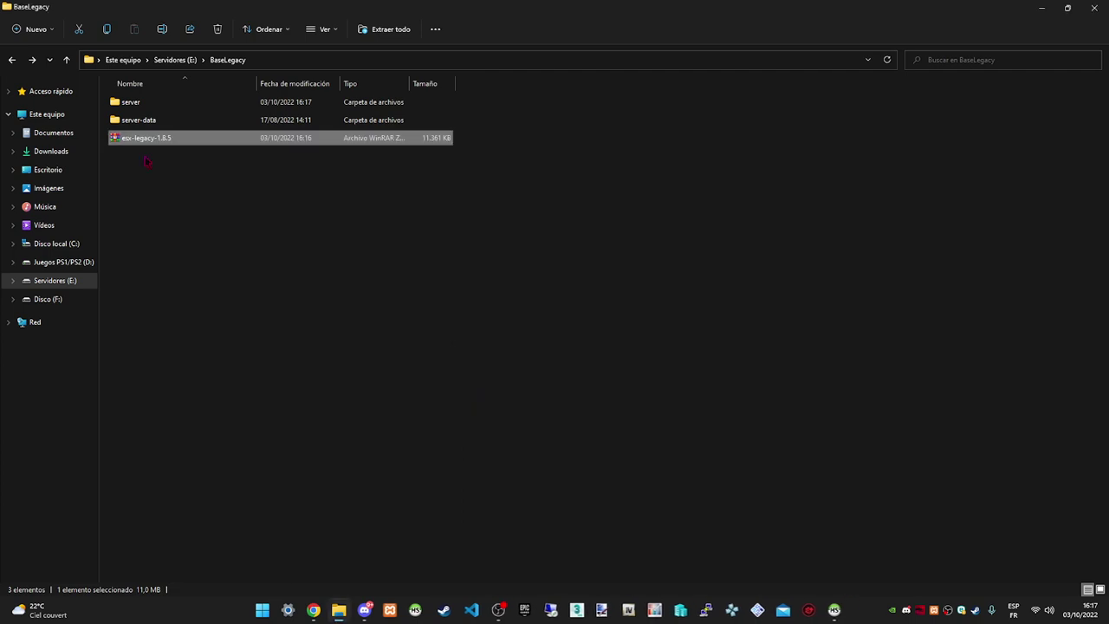
left_click_drag(148, 102, 139, 138)
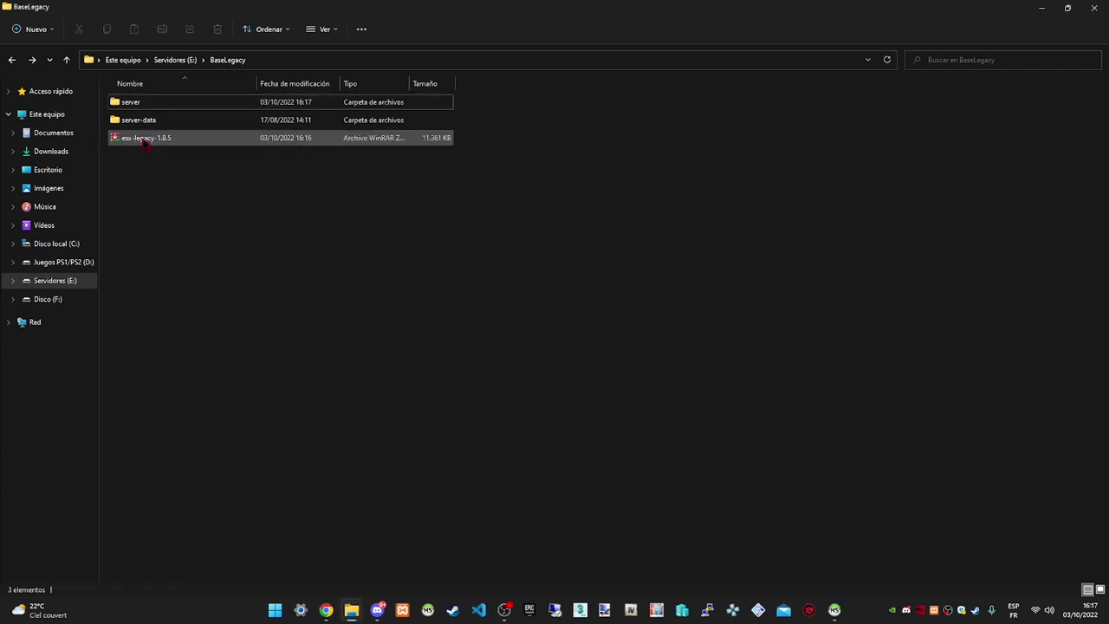
right_click(143, 138)
mouse_move(217, 291)
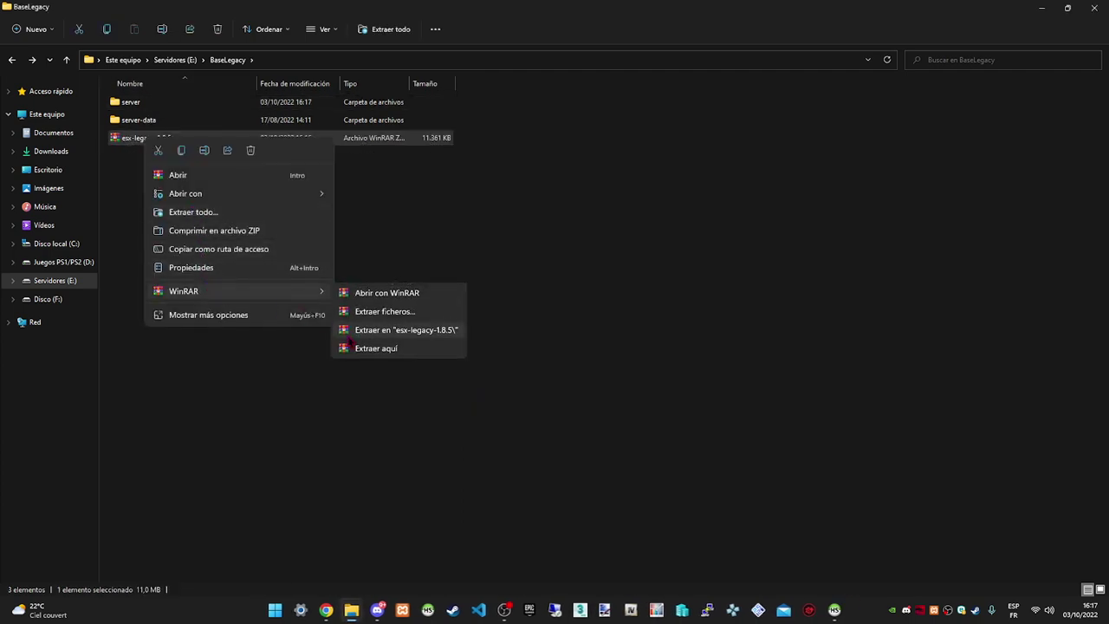
left_click(346, 330)
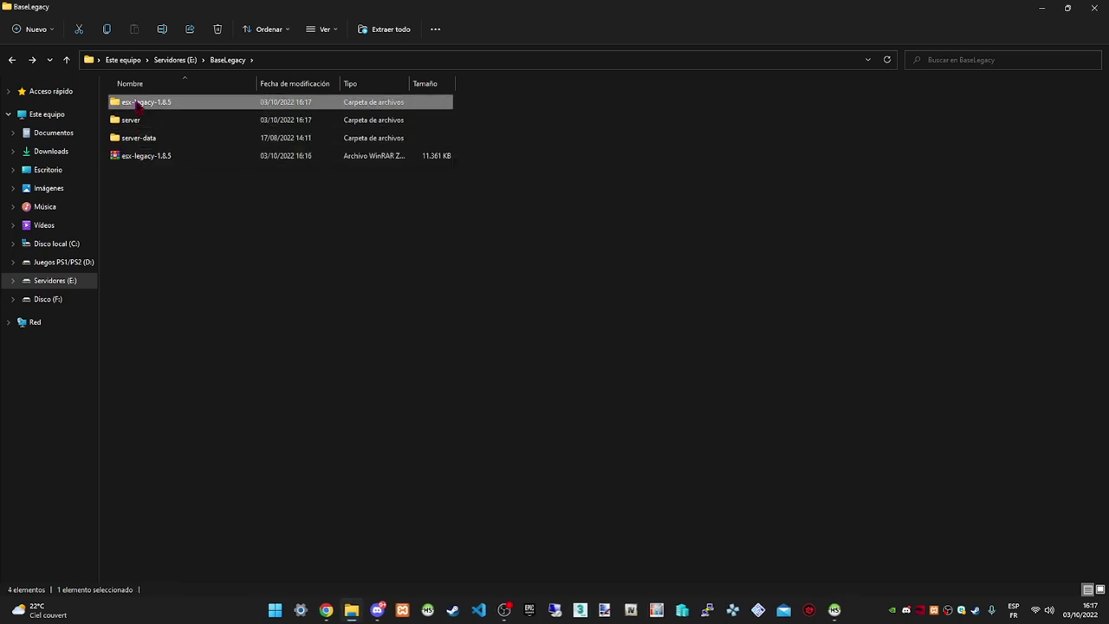
left_click_drag(124, 104, 149, 140)
Step: Extract the esx-legacy-1.8.5 archive directly into BaseLegacy with WinRAR and delete the archive
right_click(152, 148)
mouse_move(236, 302)
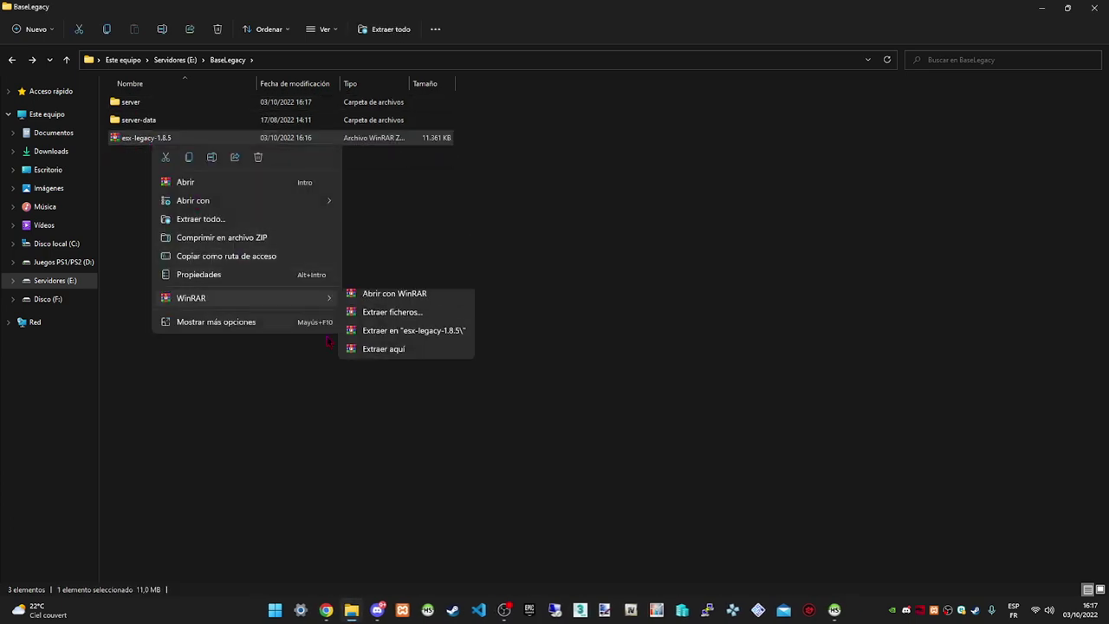
left_click(360, 352)
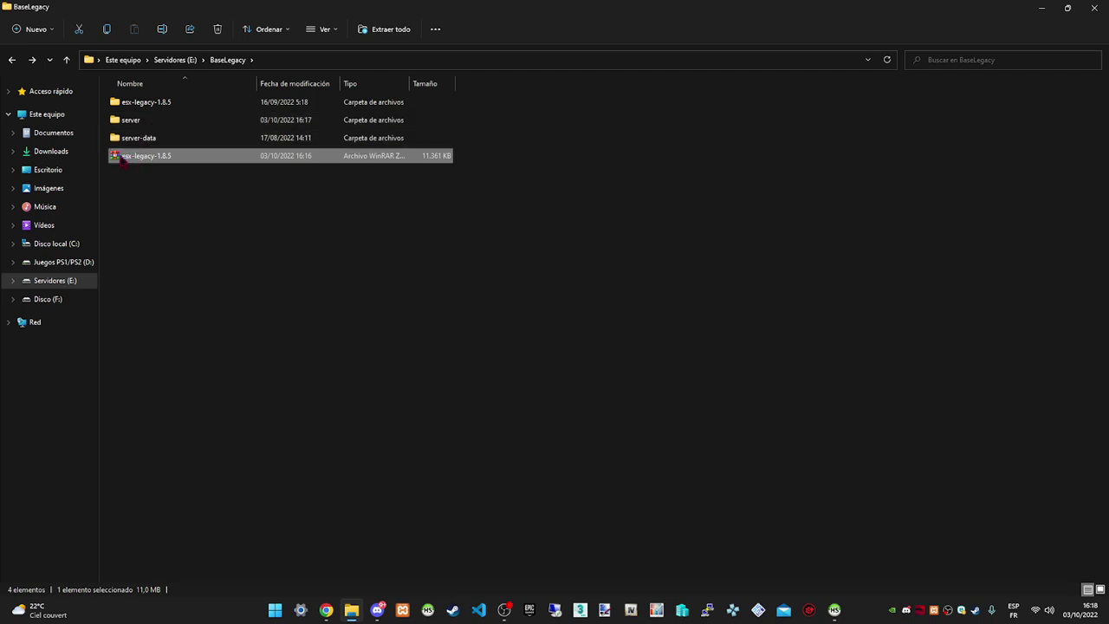
key("Delete")
Step: Move [esx], [esx_addons], [SQL], esx_example and the server file from esx-legacy-1.8.5 up into BaseLegacy, and delete the leftover esx-legacy-1.8.5 folder
double_click(159, 104)
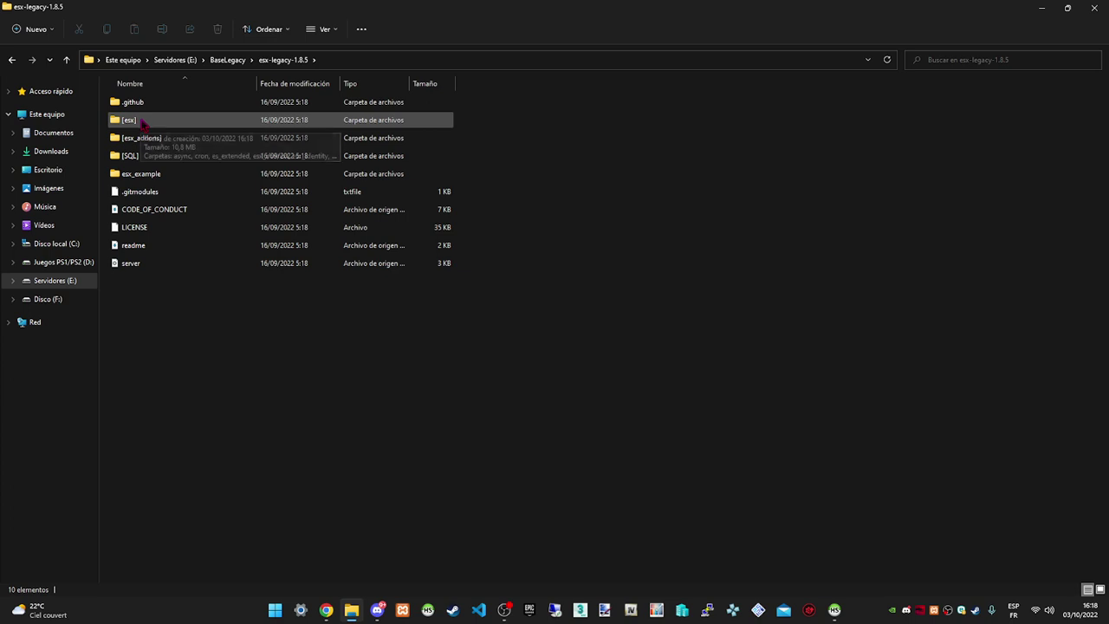
left_click(141, 121)
left_click(164, 140, "ctrl")
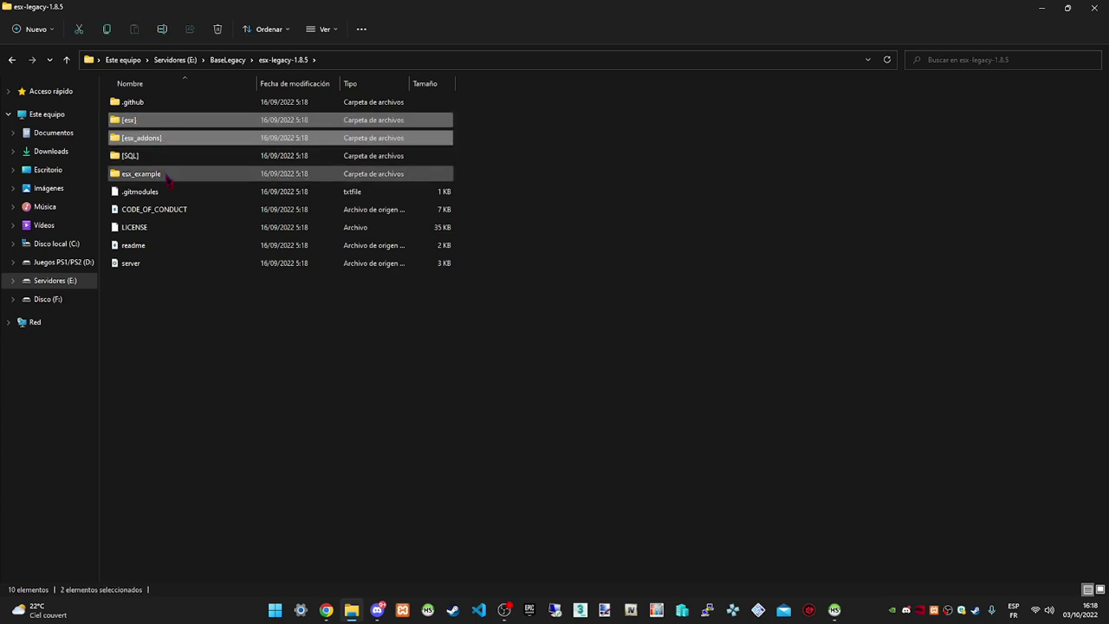
left_click(165, 158, "ctrl")
left_click(167, 177, "ctrl")
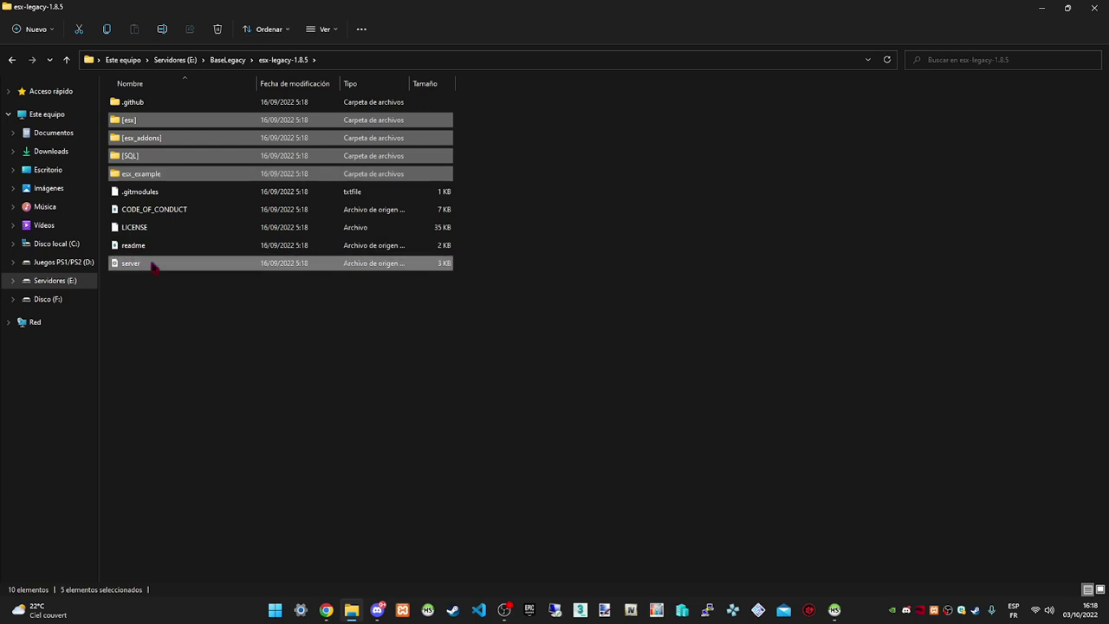
right_click(152, 266)
left_click(243, 275)
left_click(229, 59)
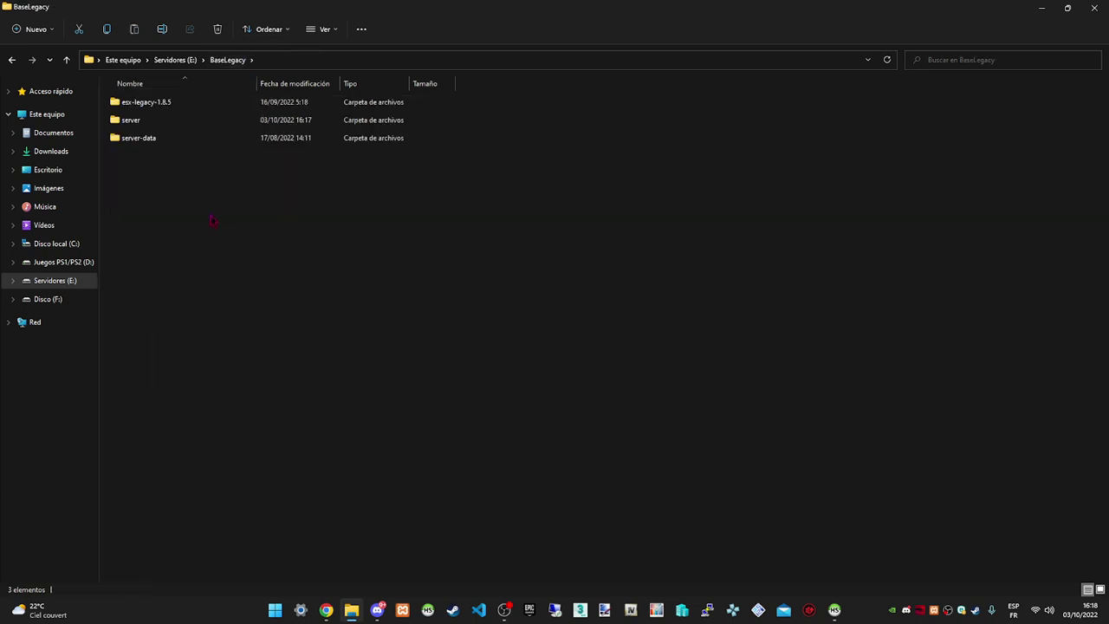
right_click(212, 216)
left_click(224, 232)
double_click(142, 173)
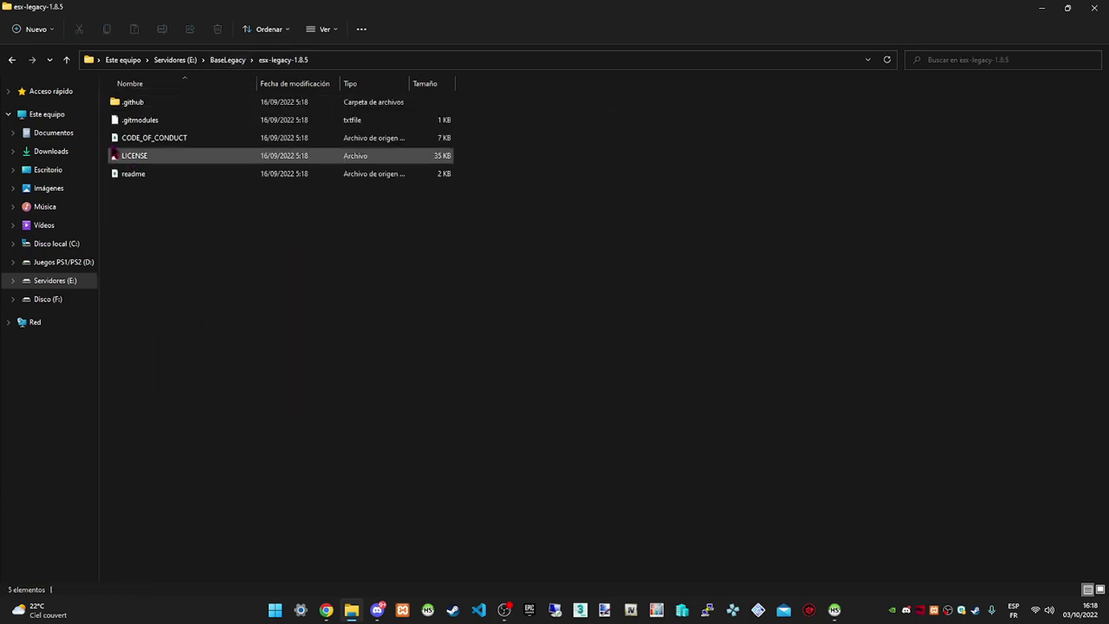
left_click(242, 64)
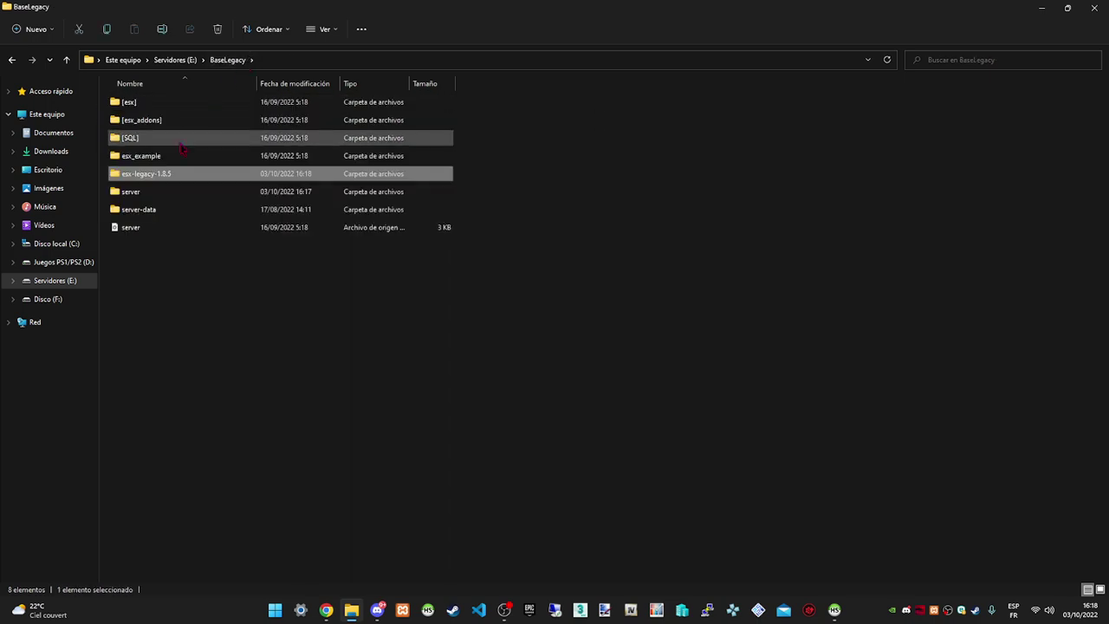
Step: Move the [esx], [esx_addons], [SQL] and esx_example folders from BaseLegacy into server-data\resources
left_click_drag(134, 109, 138, 138)
left_click(135, 156, "ctrl")
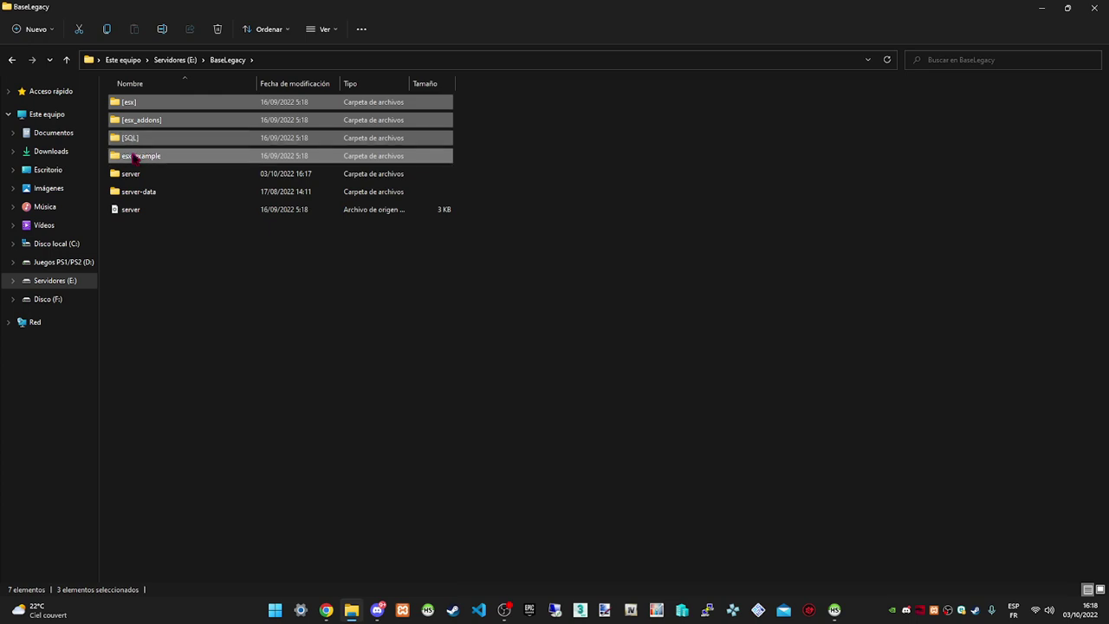
right_click(137, 161)
left_click(149, 173)
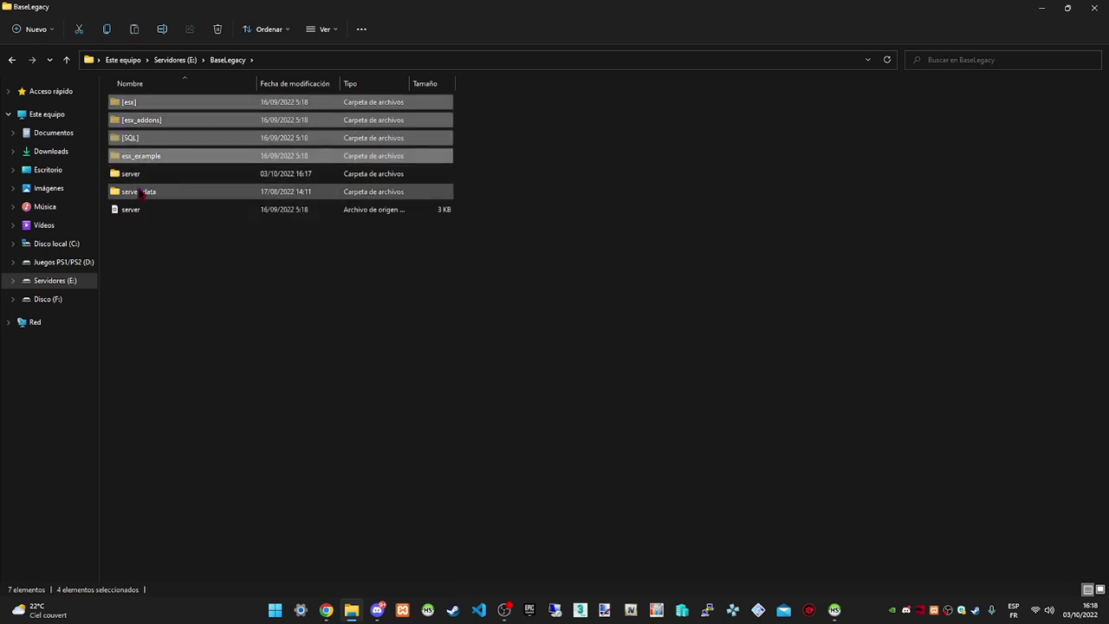
double_click(136, 194)
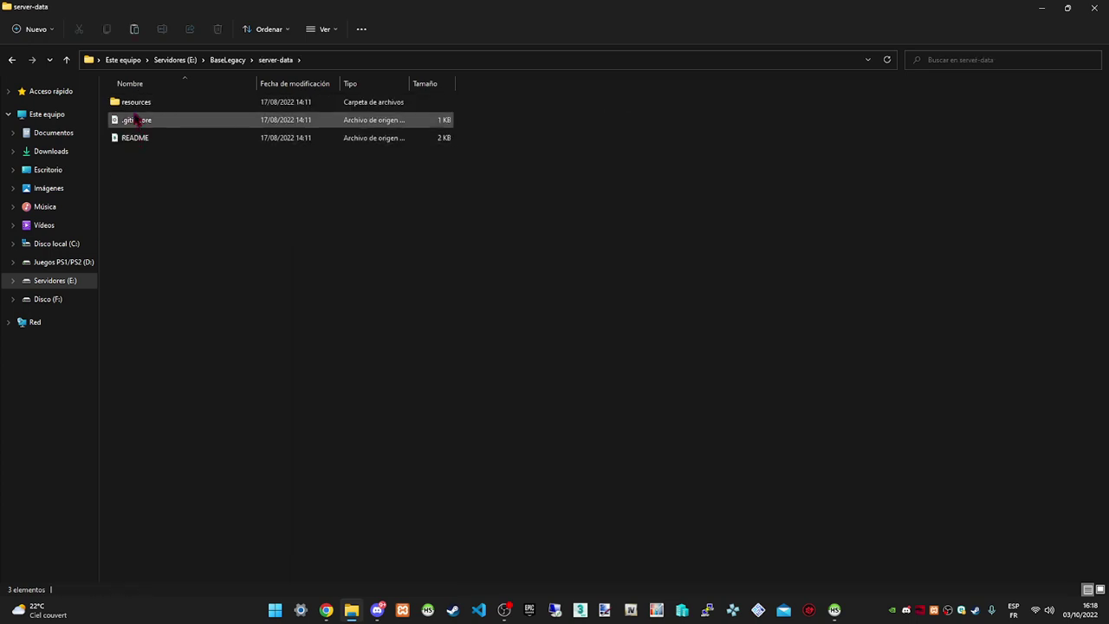
left_click(136, 104)
double_click(136, 104)
right_click(154, 224)
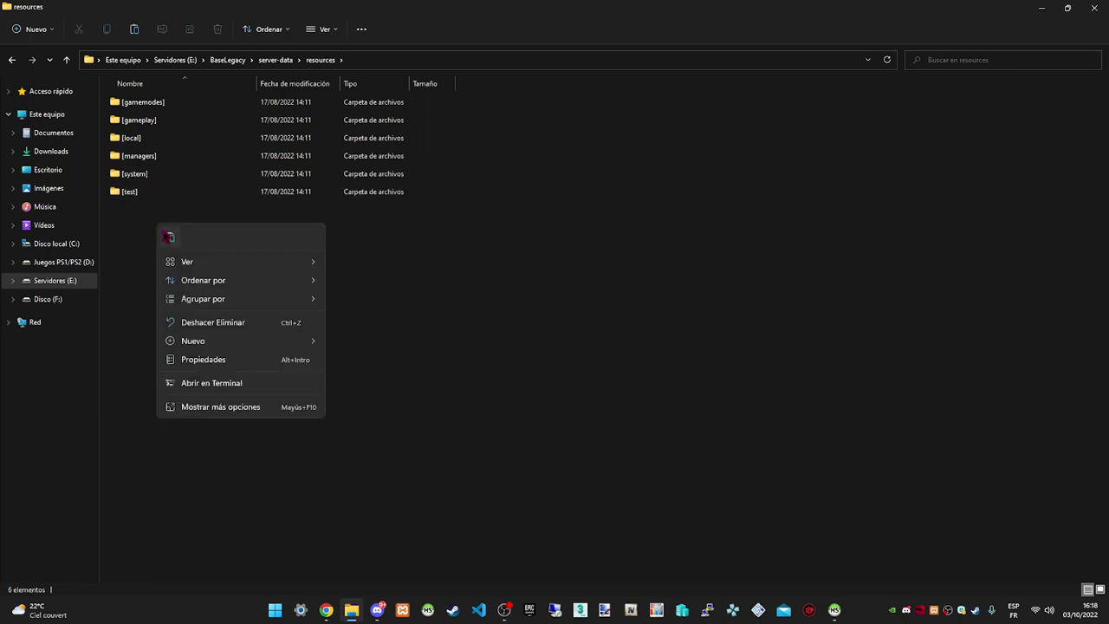
left_click(185, 242)
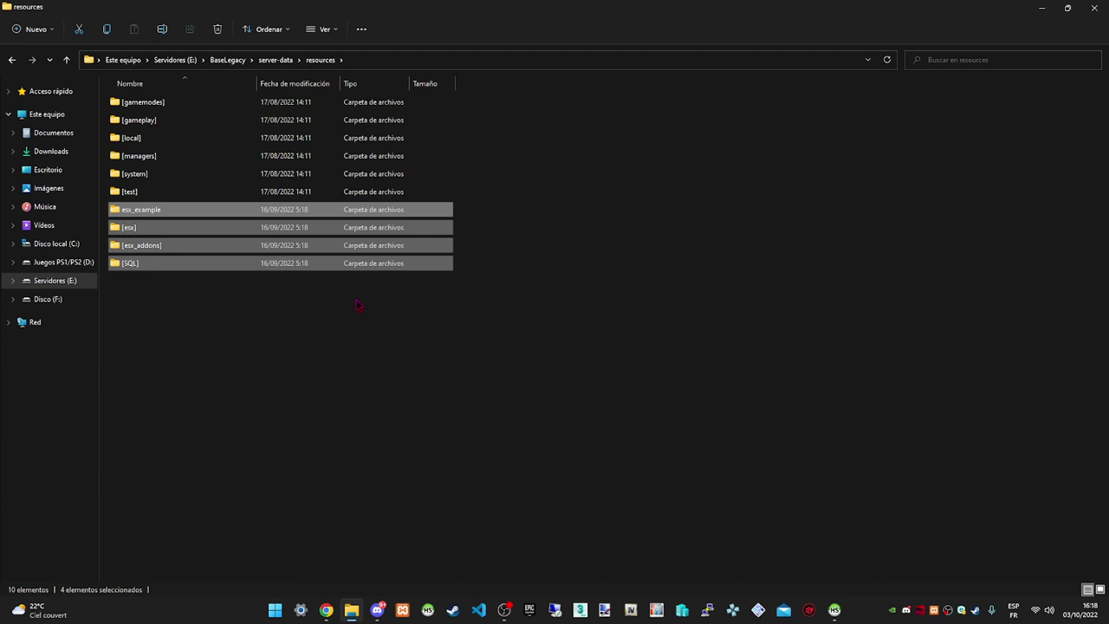
Step: Switch to HeidiSQL to view its database session, and return to the resources folder in File Explorer
left_click(835, 610)
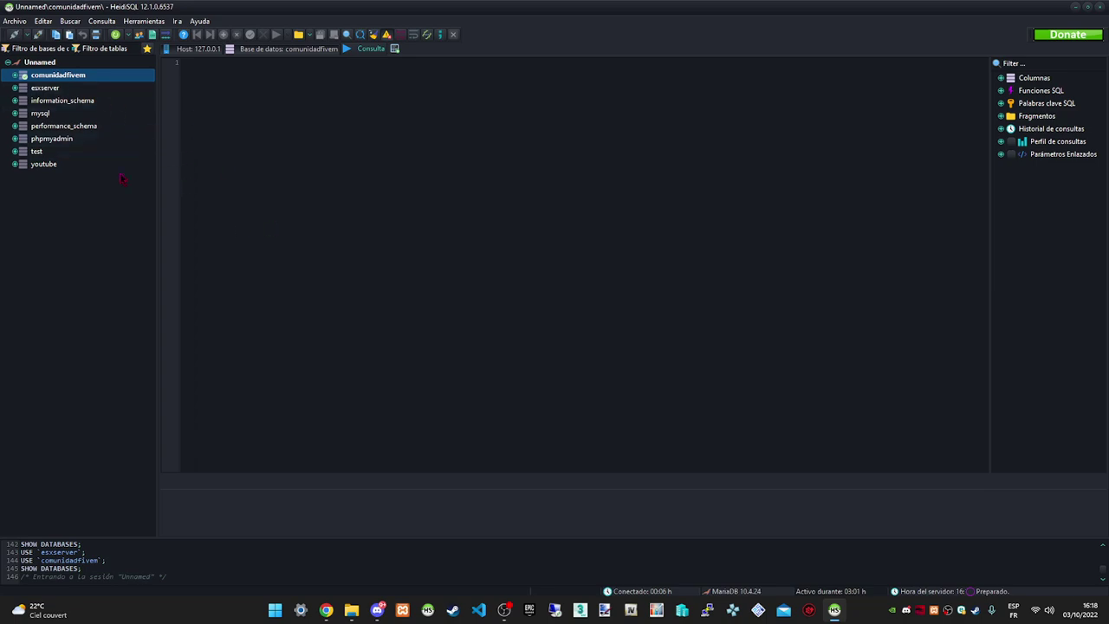
key("super+Down")
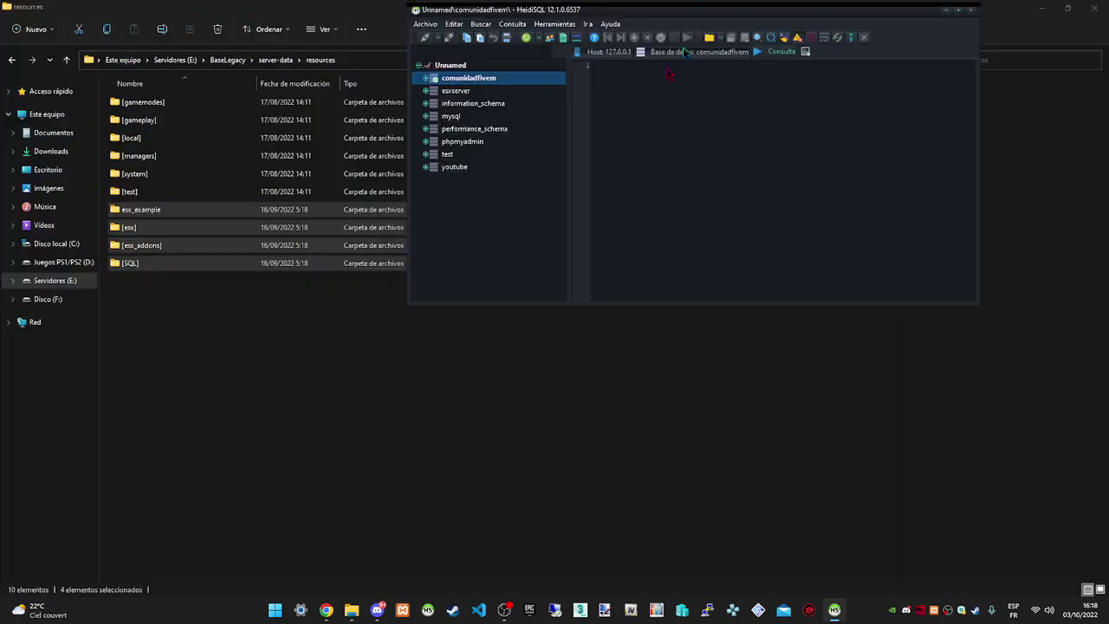
left_click(841, 109)
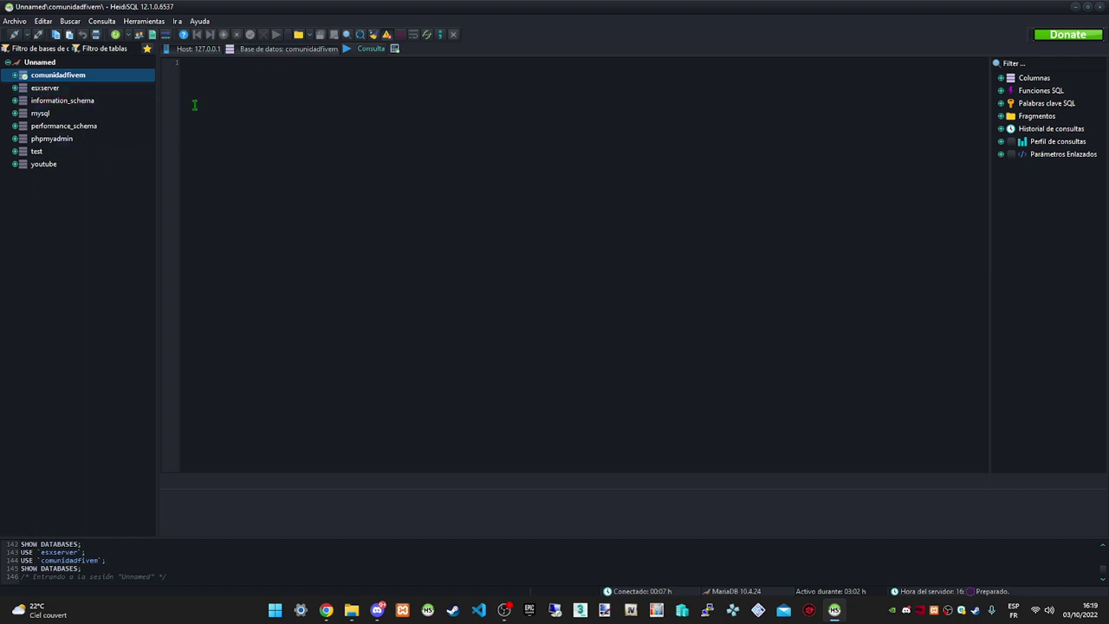
left_click(1075, 7)
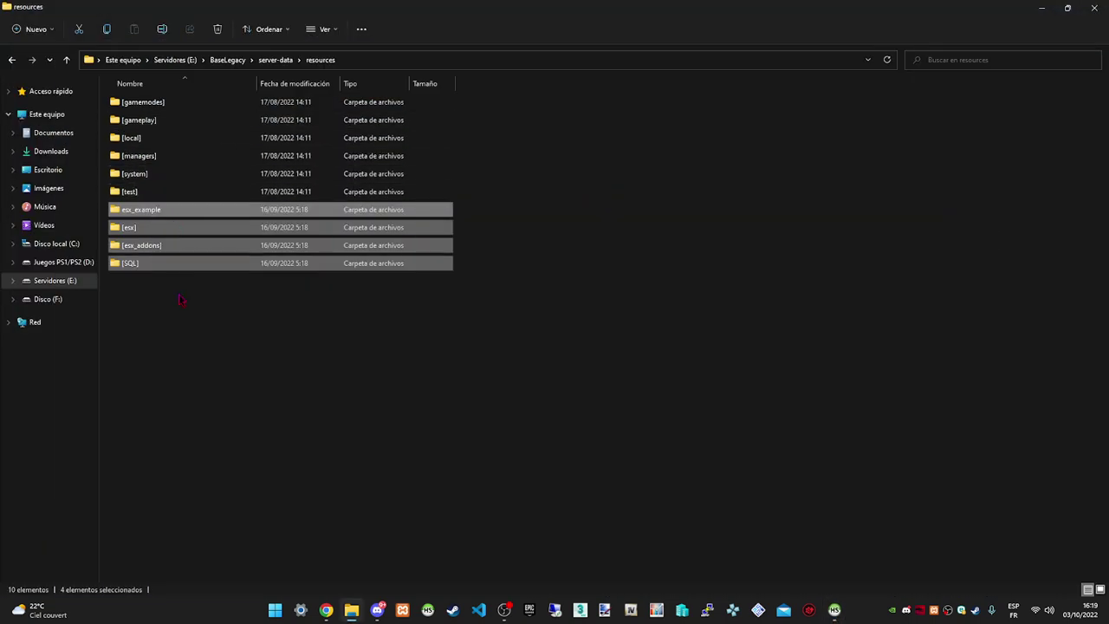
Step: Move the server configuration file from BaseLegacy into the server-data folder
left_click(161, 198)
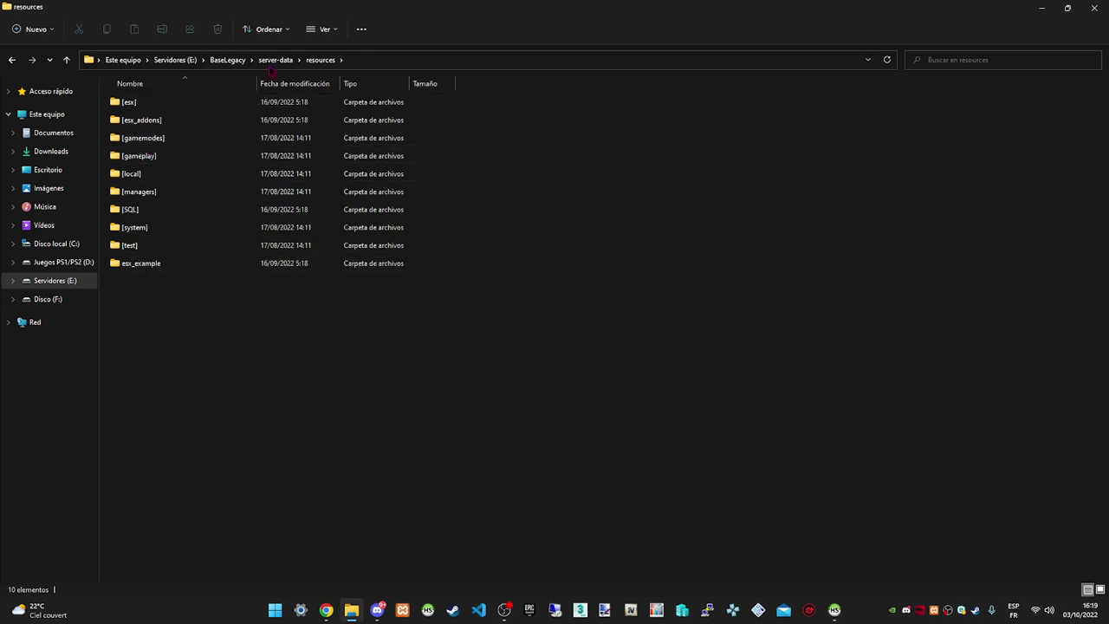
key("alt+Up")
key("alt+Up")
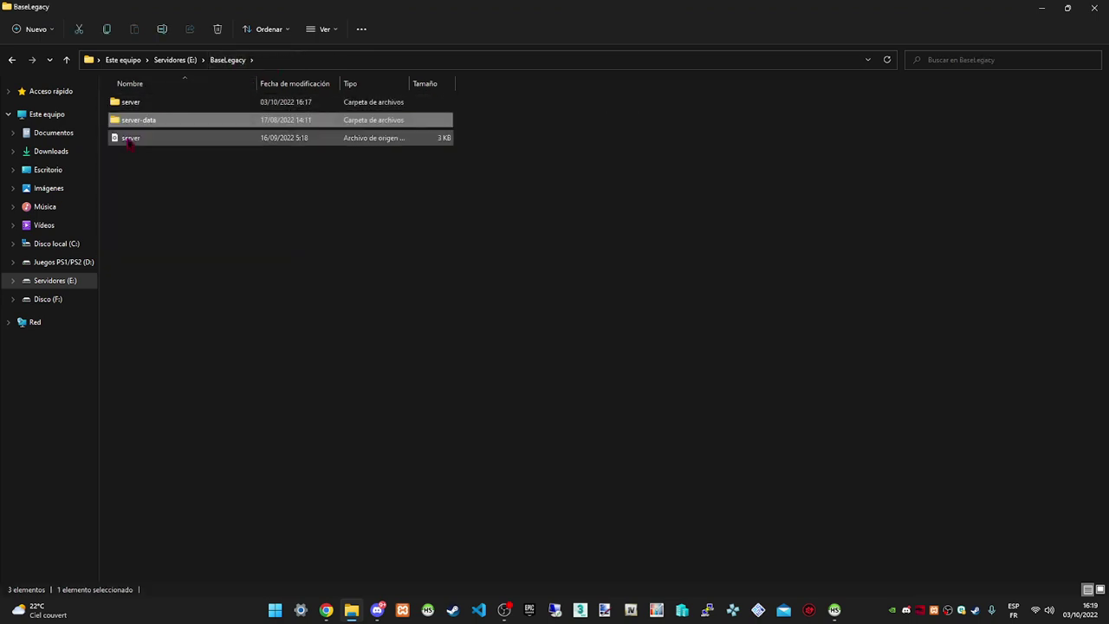
left_click(127, 141)
right_click(126, 141)
key("Escape")
double_click(136, 121)
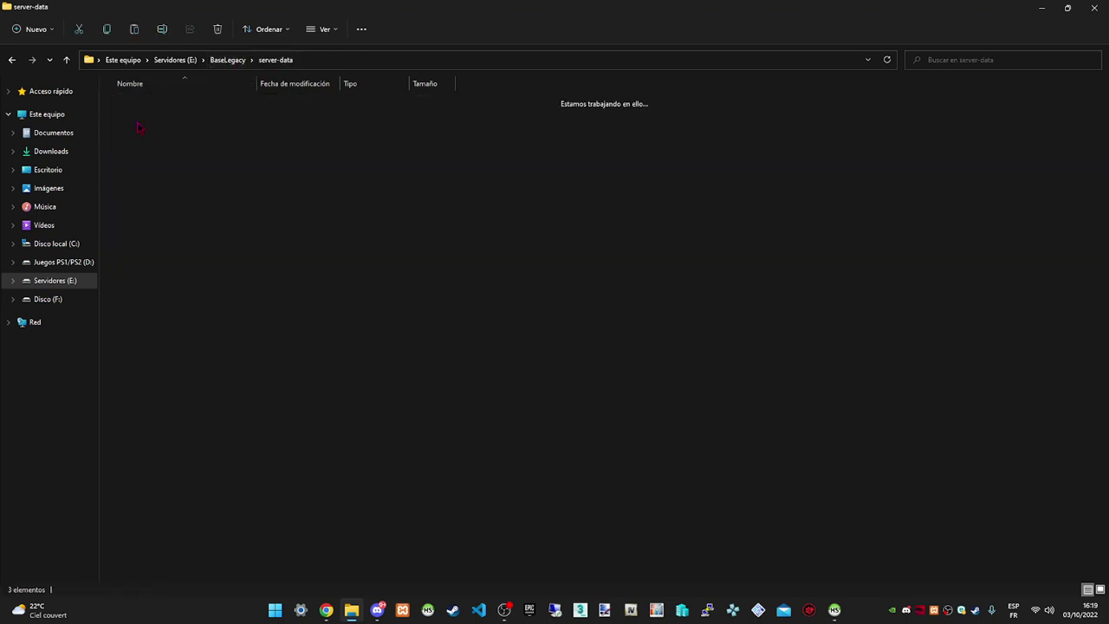
right_click(154, 176)
left_click(166, 184)
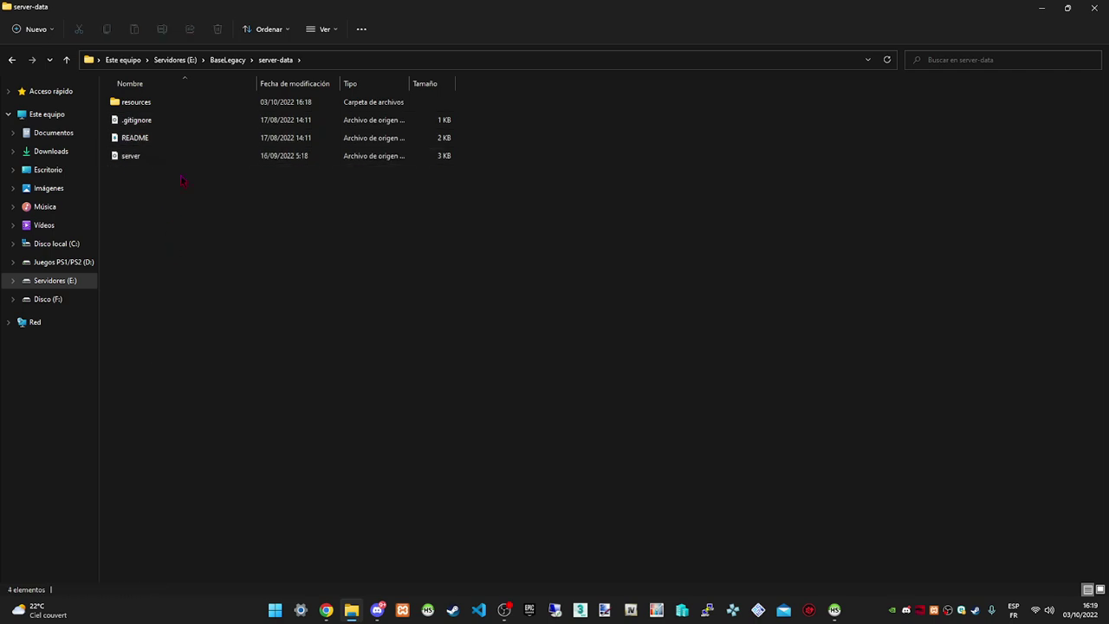
Step: Close the running HeidiSQL session and open the legacy SQL file from resources\[SQL] in HeidiSQL
double_click(147, 106)
left_click(136, 211)
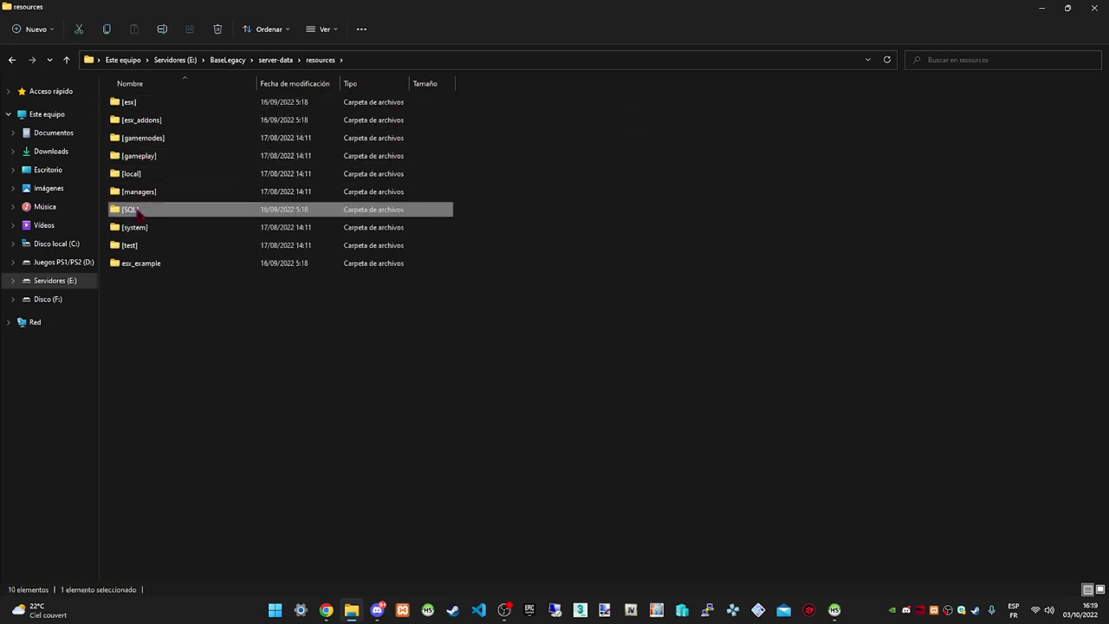
double_click(136, 210)
left_click(1097, 8)
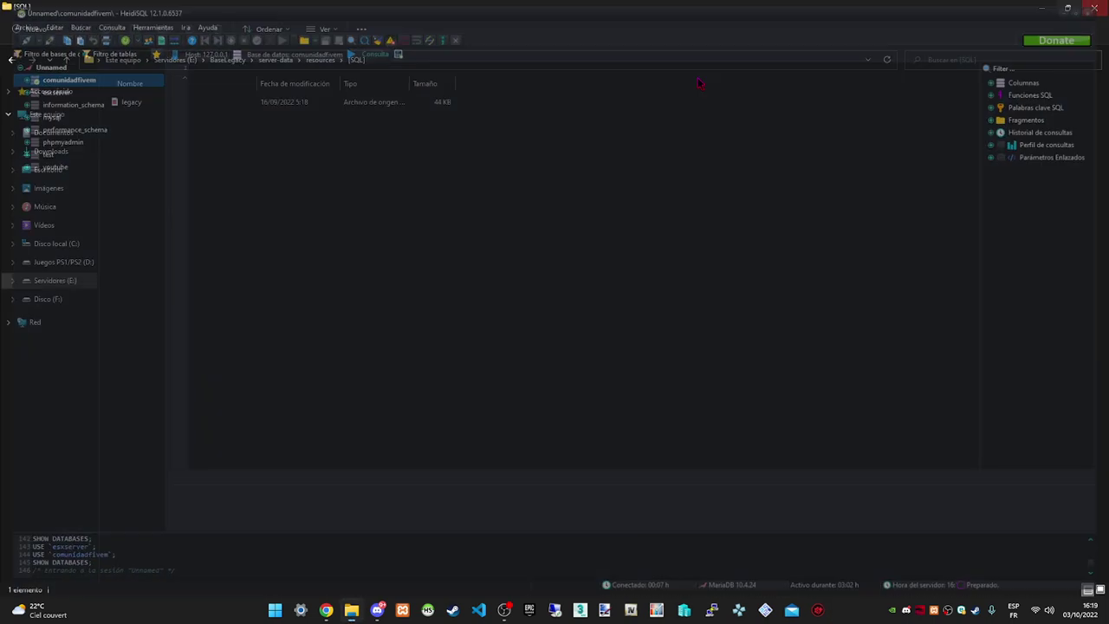
right_click(130, 103)
left_click(181, 142)
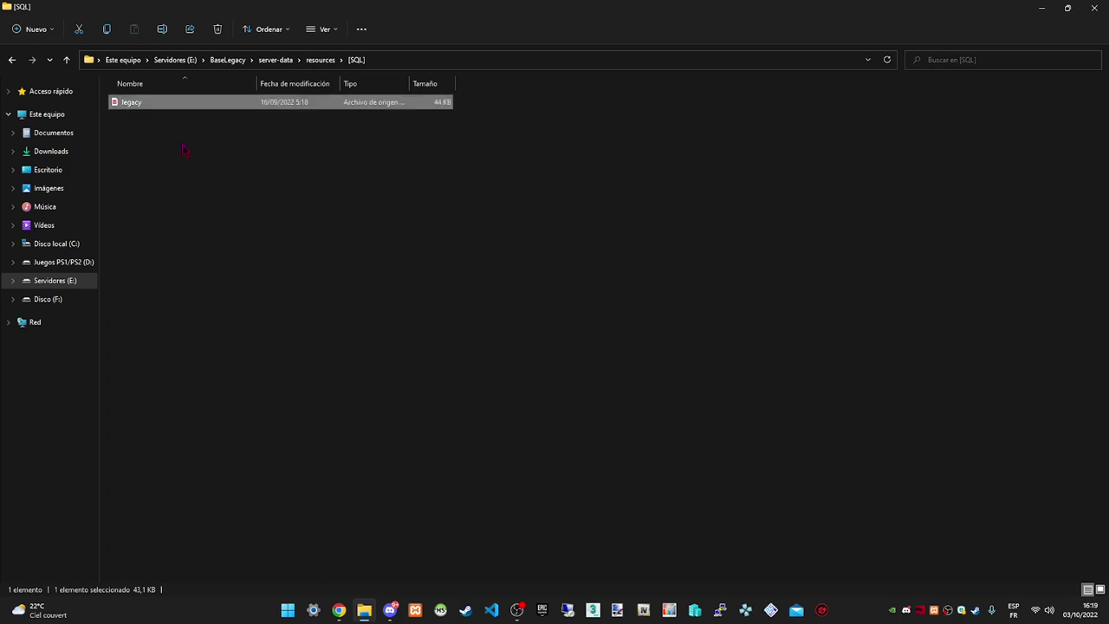
left_click(248, 271)
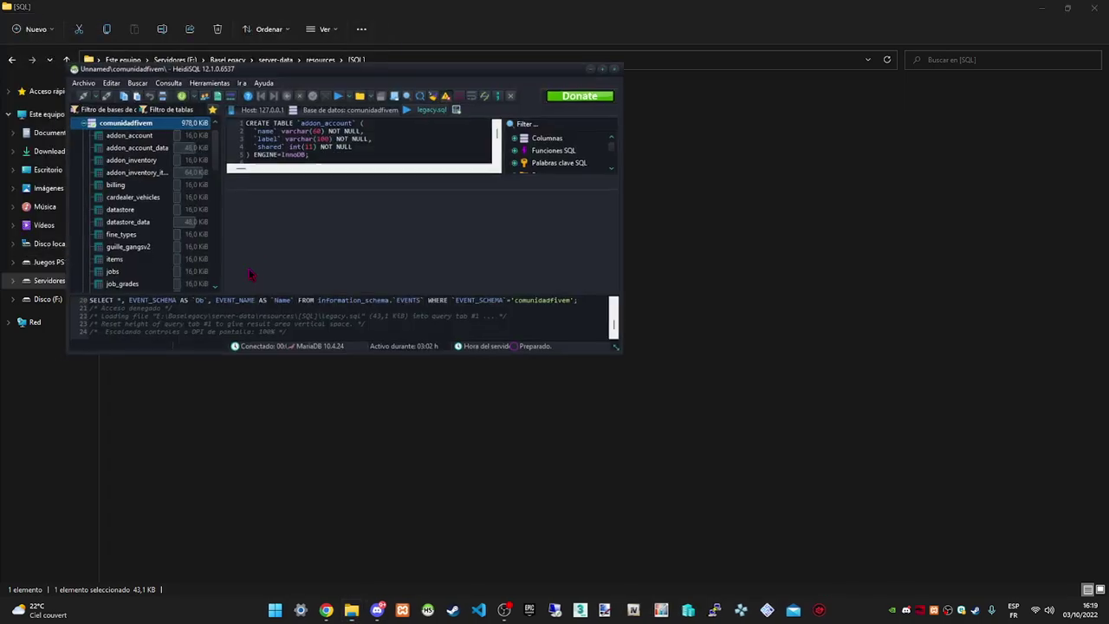
Step: Maximize HeidiSQL with the comunidadfivem database collapsed and enlarge the legacy.sql query editor to show more of the script
left_click(609, 65)
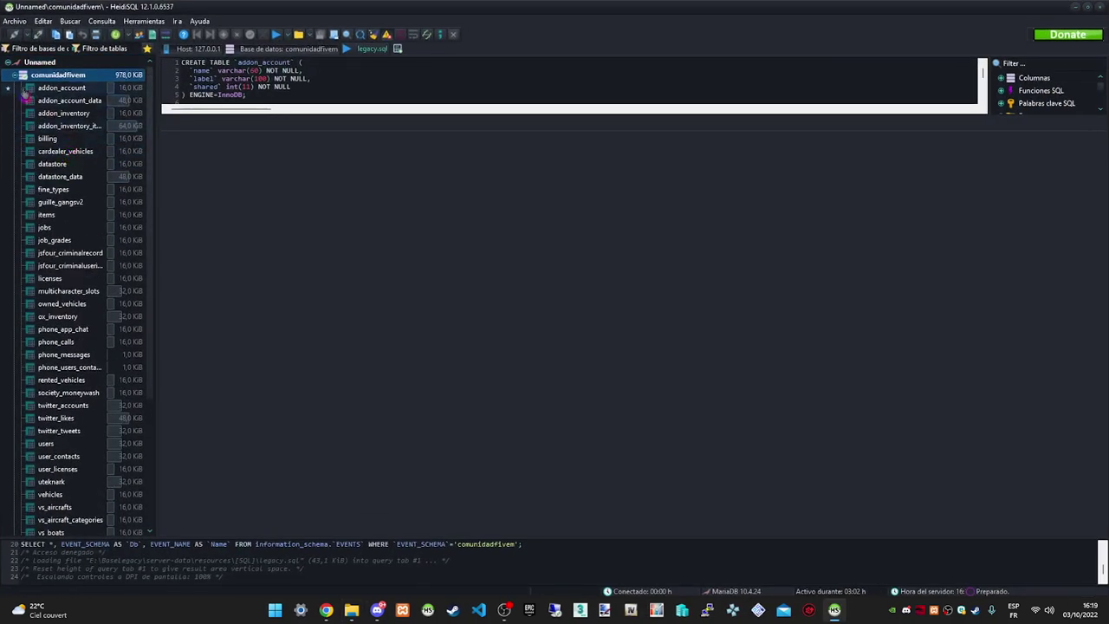
double_click(82, 78)
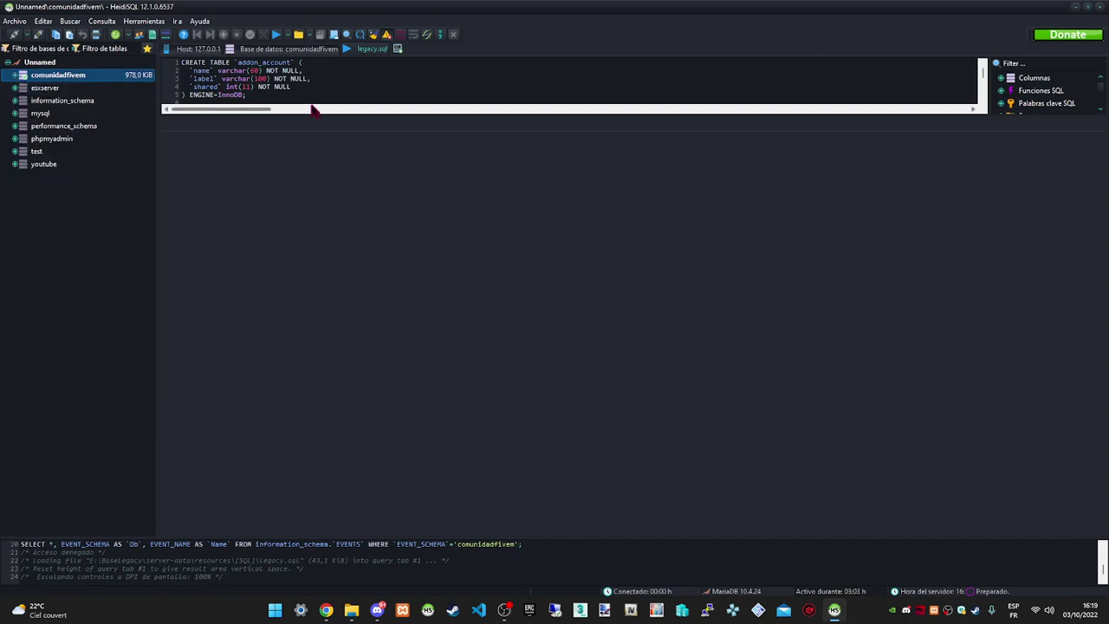
left_click_drag(313, 100, 320, 318)
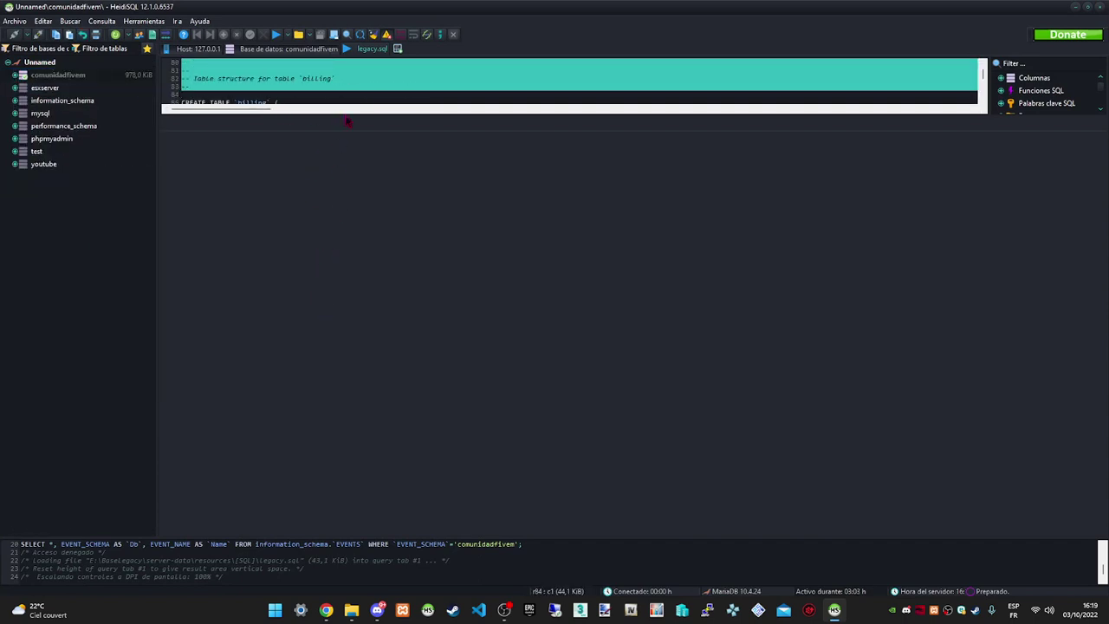
left_click_drag(343, 115, 343, 495)
scroll(324, 211, "up", 20)
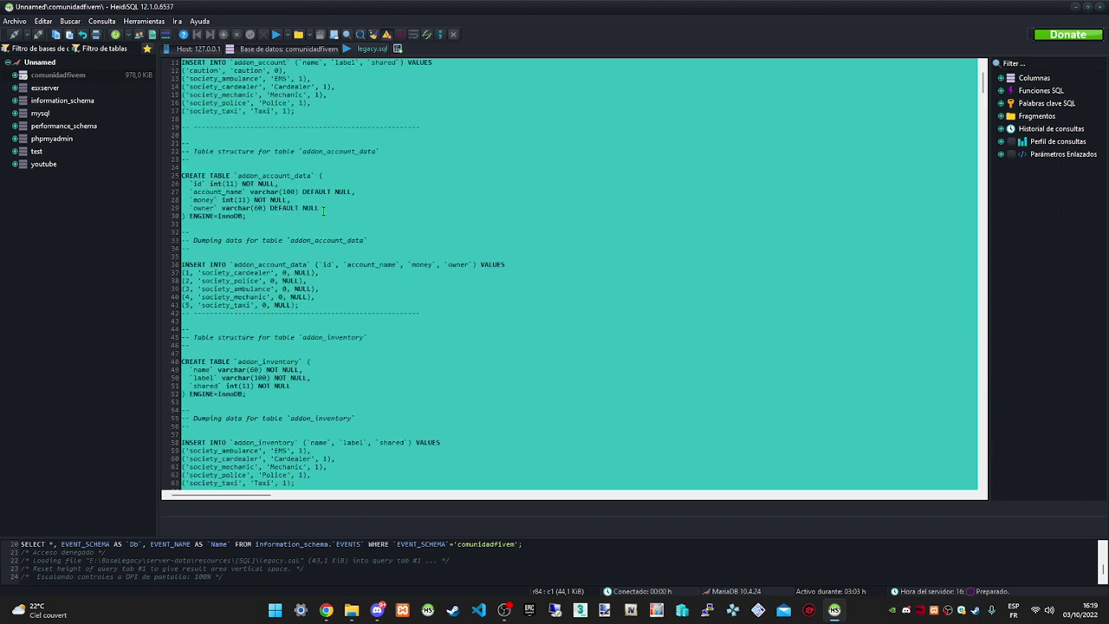
left_click(324, 211)
Step: Create a new database named baselegacy with the utf8_bin collation on the Unnamed server session
right_click(39, 65)
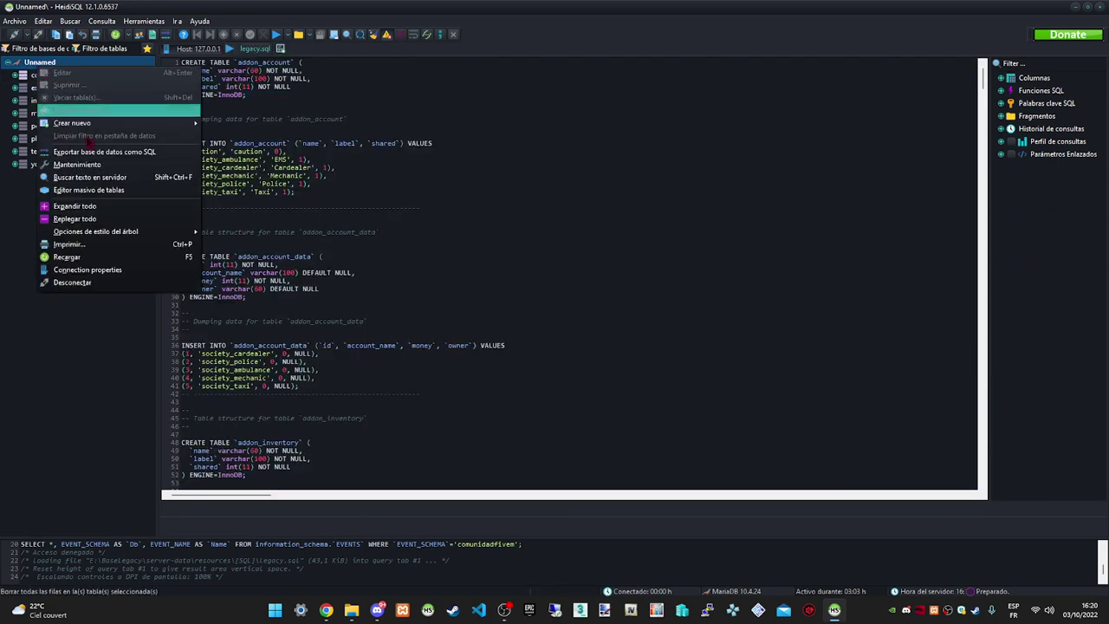
left_click(217, 123)
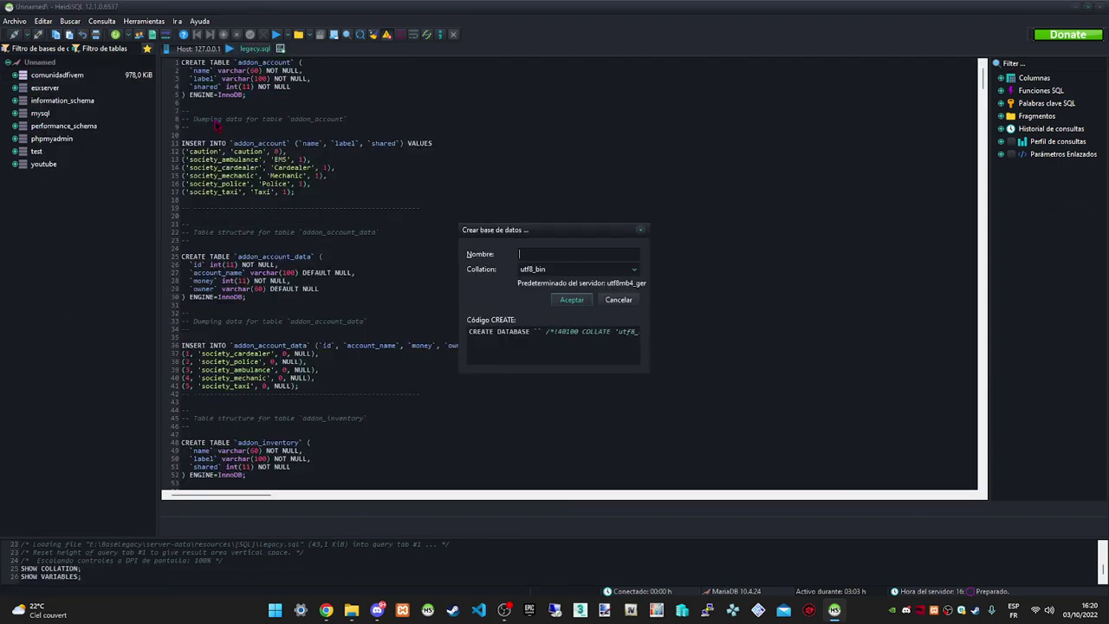
type("baselegacy")
left_click(551, 299)
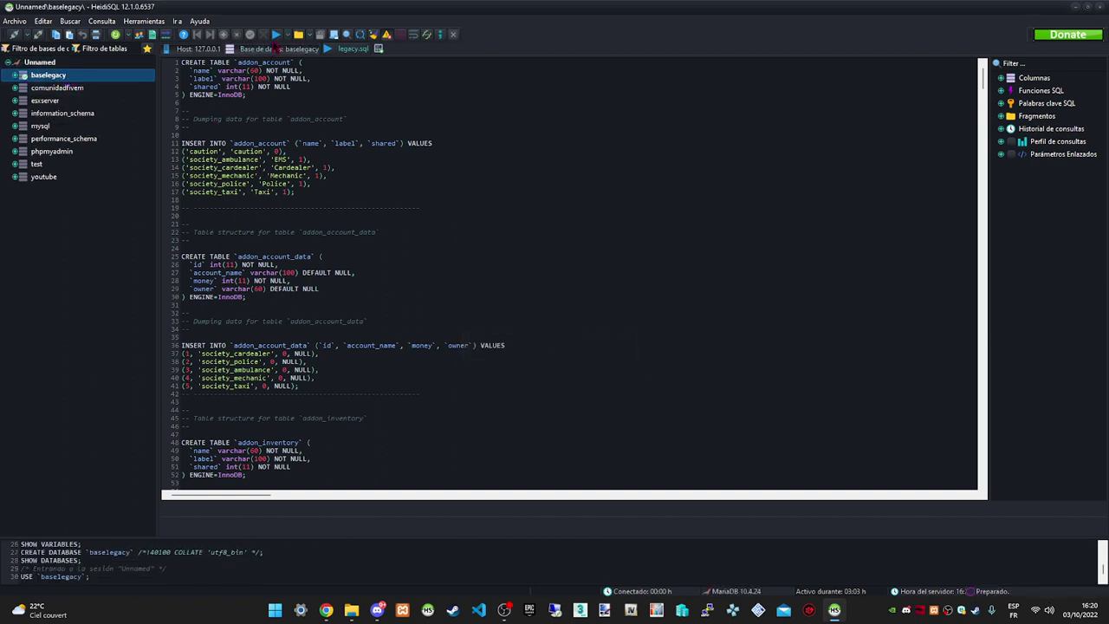
Step: Run the legacy.sql script on the baselegacy database and expand the database to list its tables
left_click(276, 35)
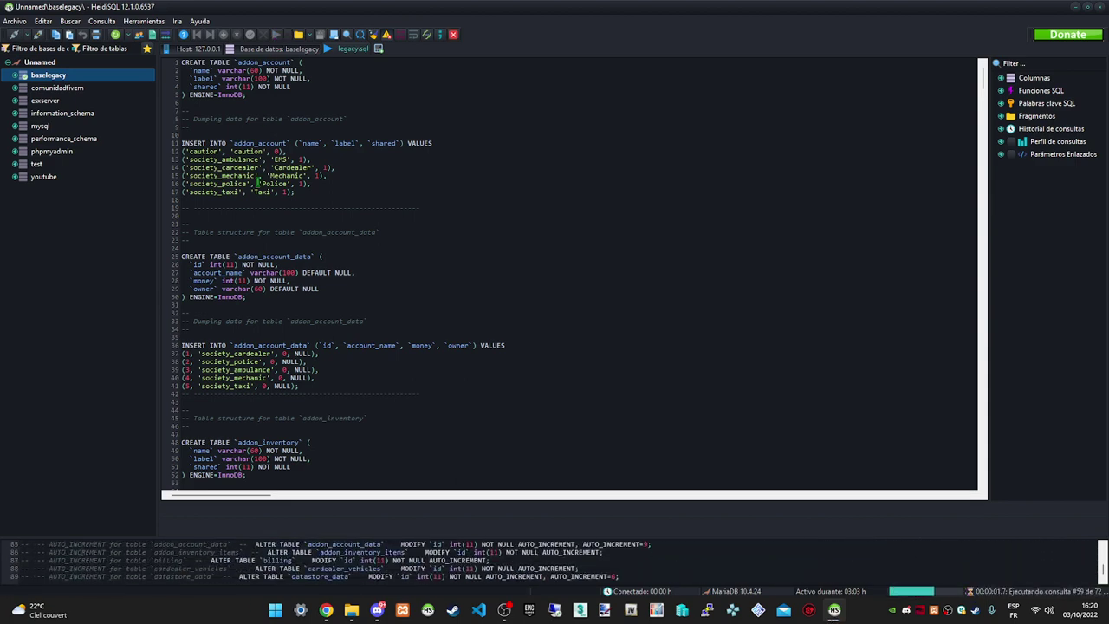
left_click(22, 76)
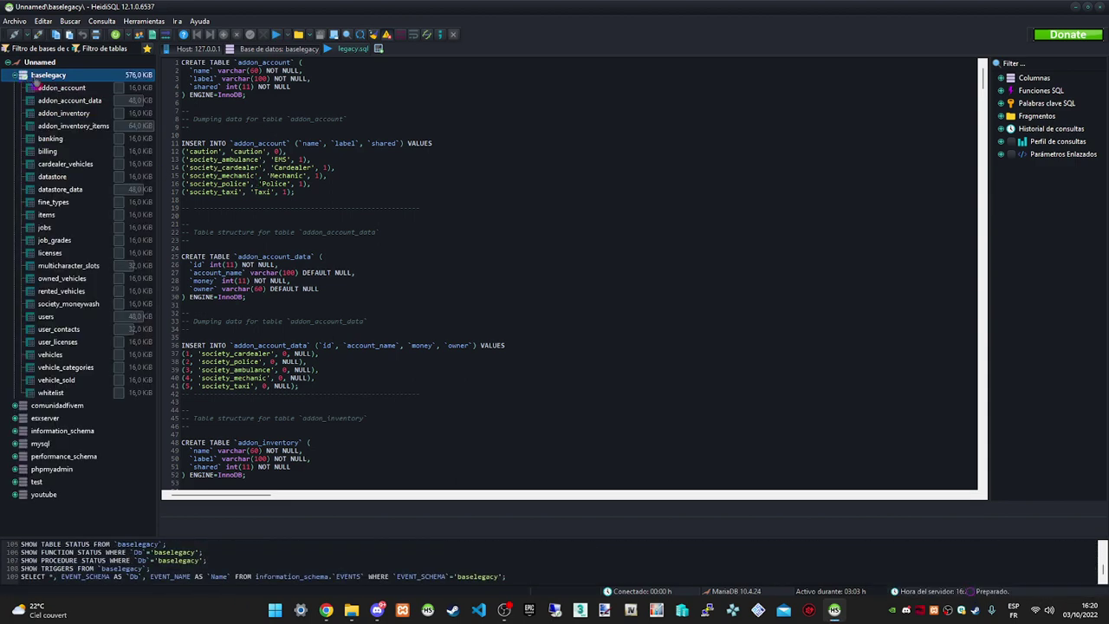
left_click(61, 87)
right_click(117, 88)
key("Escape")
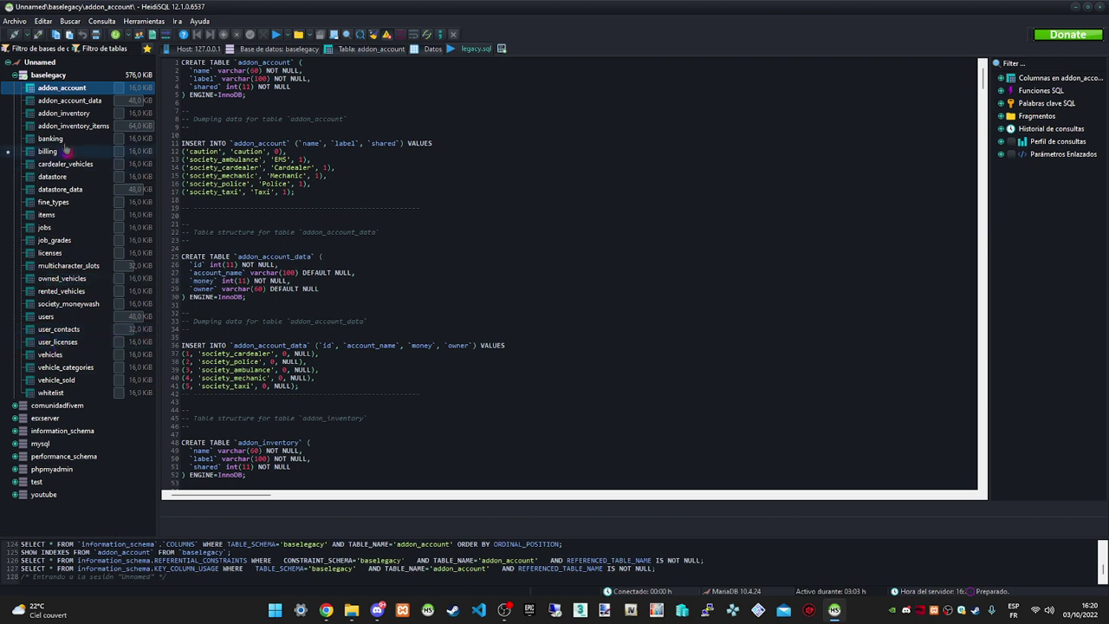
Step: Close the legacy.sql query without saving its changes and refresh the database tree
middle_click(481, 50)
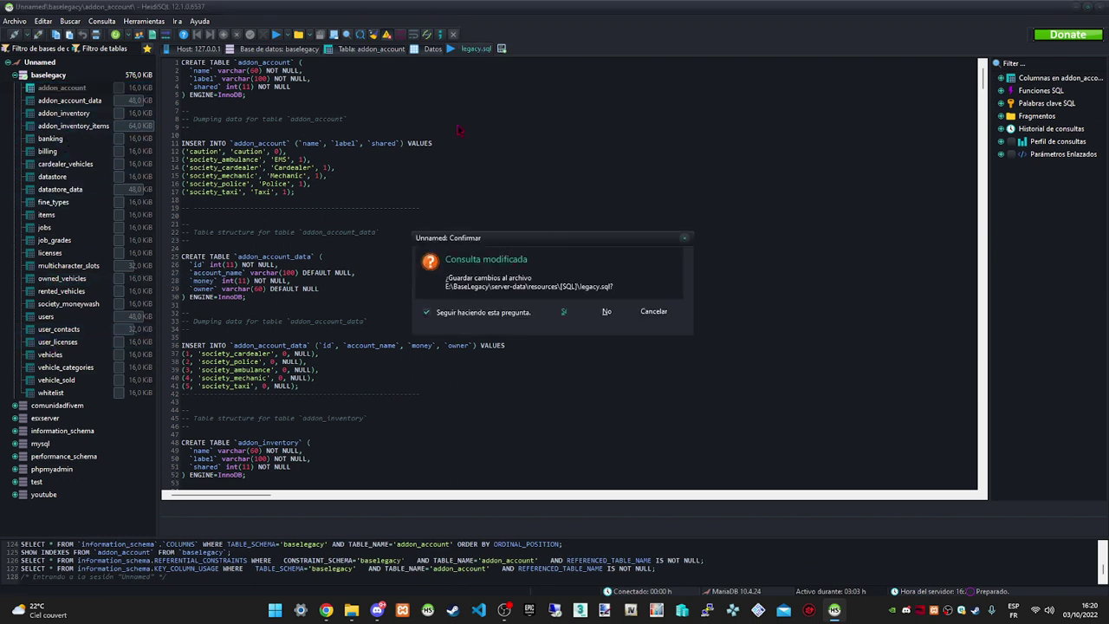
left_click(607, 311)
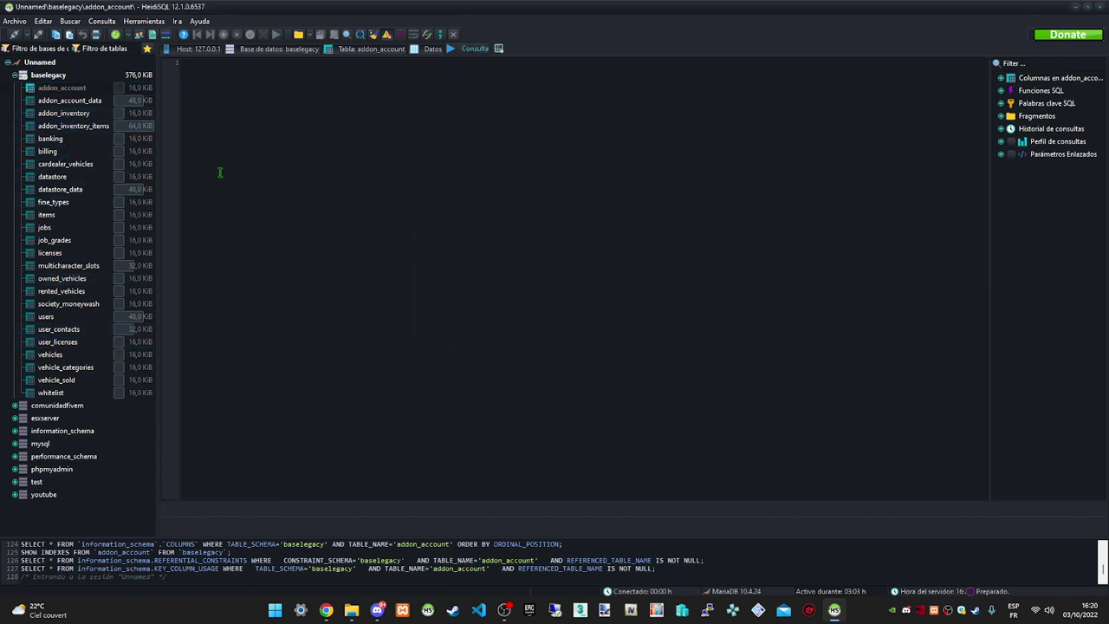
left_click(63, 88)
right_click(77, 88)
left_click(173, 279)
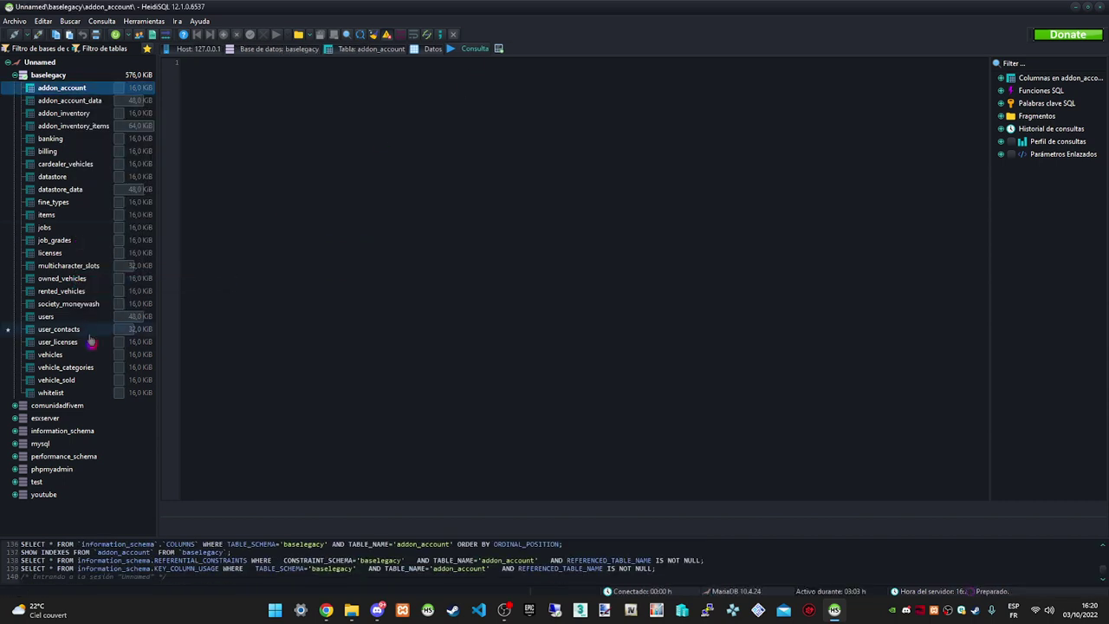
Step: Look through the data of the imported baselegacy tables, including users, user_contacts, user_licenses, vehicles and addon_account
left_click(83, 317)
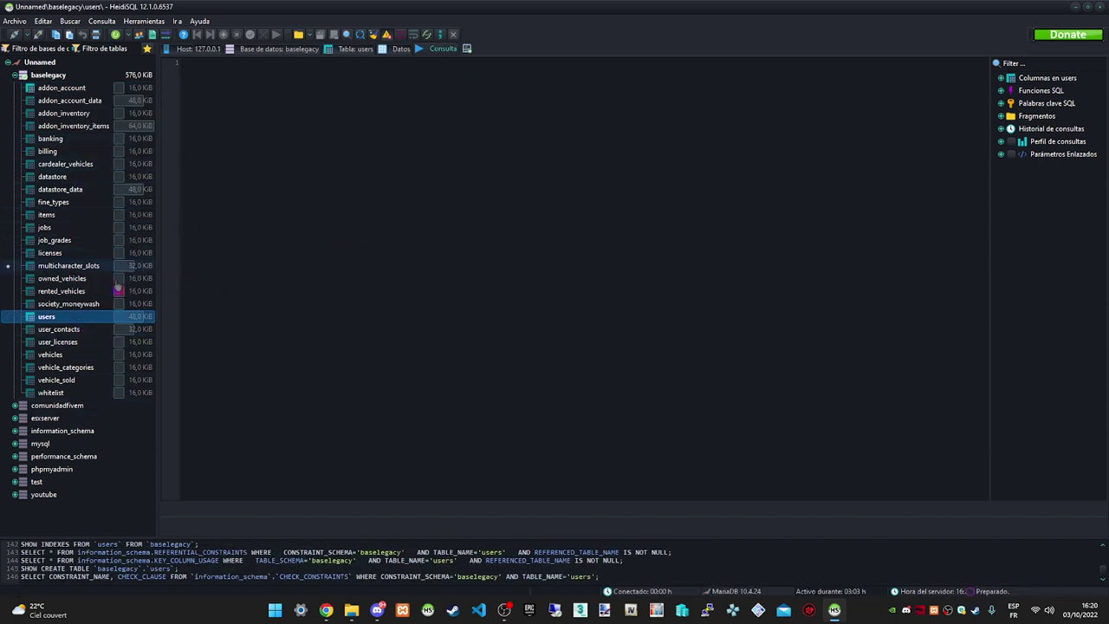
left_click(118, 290)
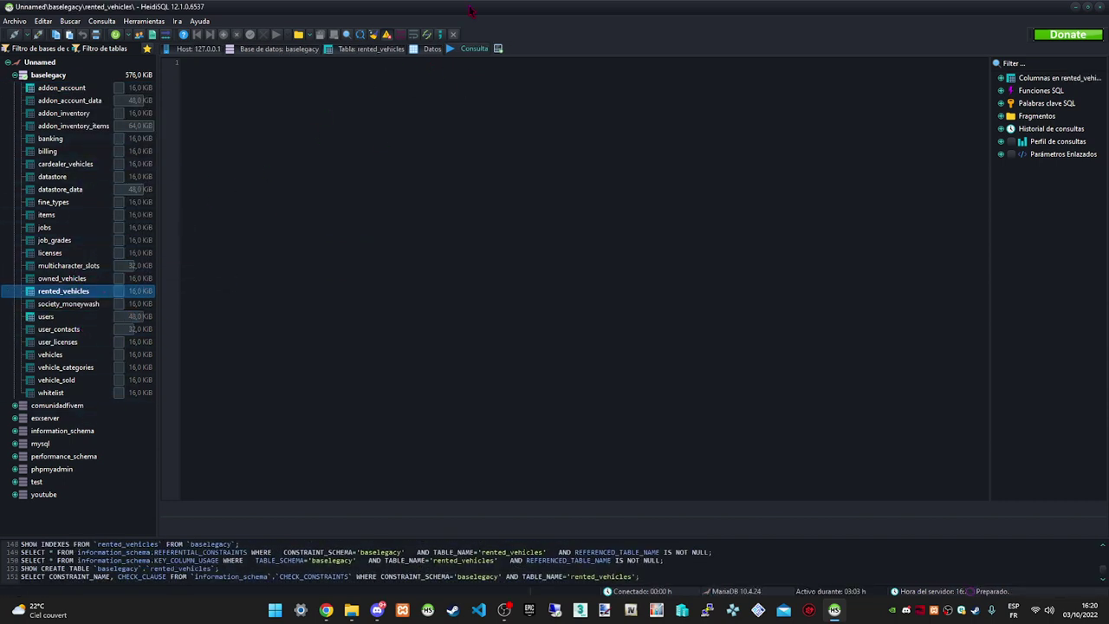
left_click(432, 48)
left_click(45, 317)
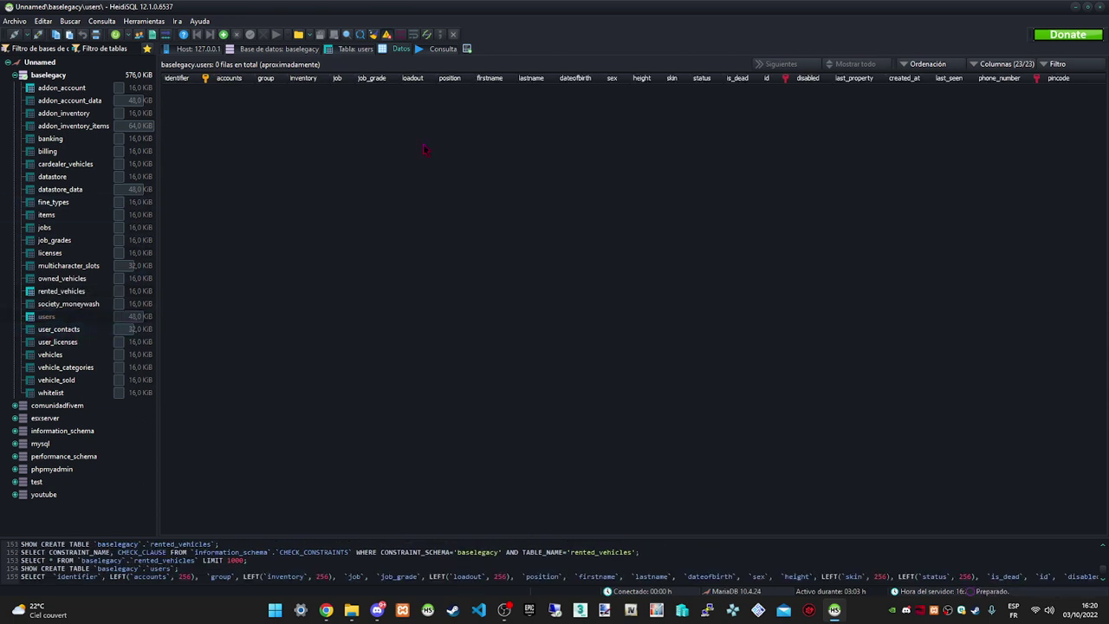
left_click(86, 330)
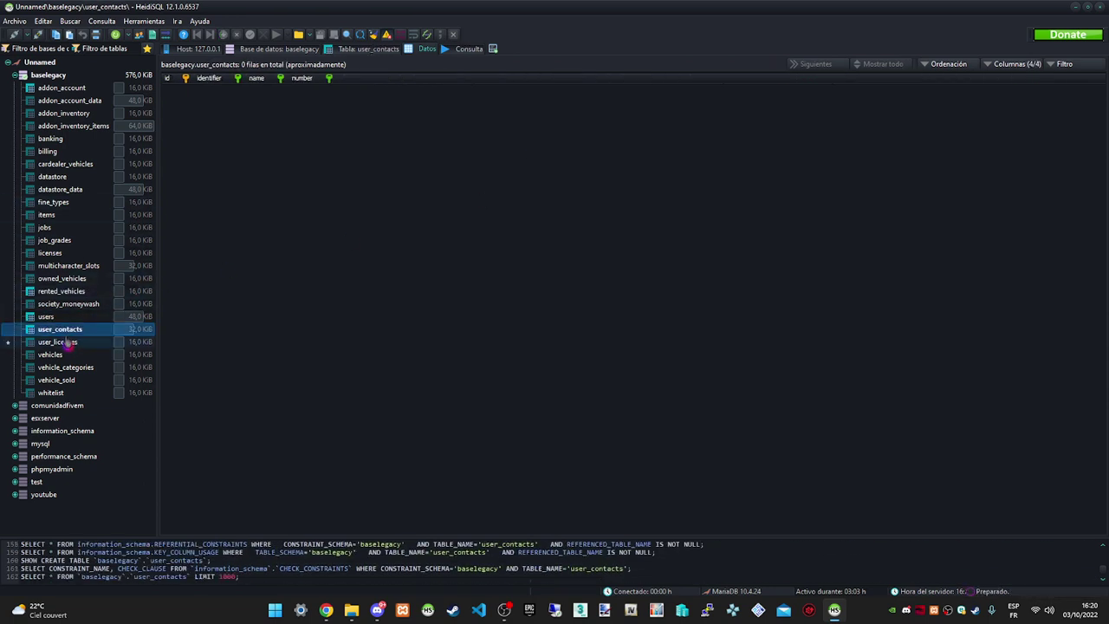
left_click(62, 343)
left_click(77, 368)
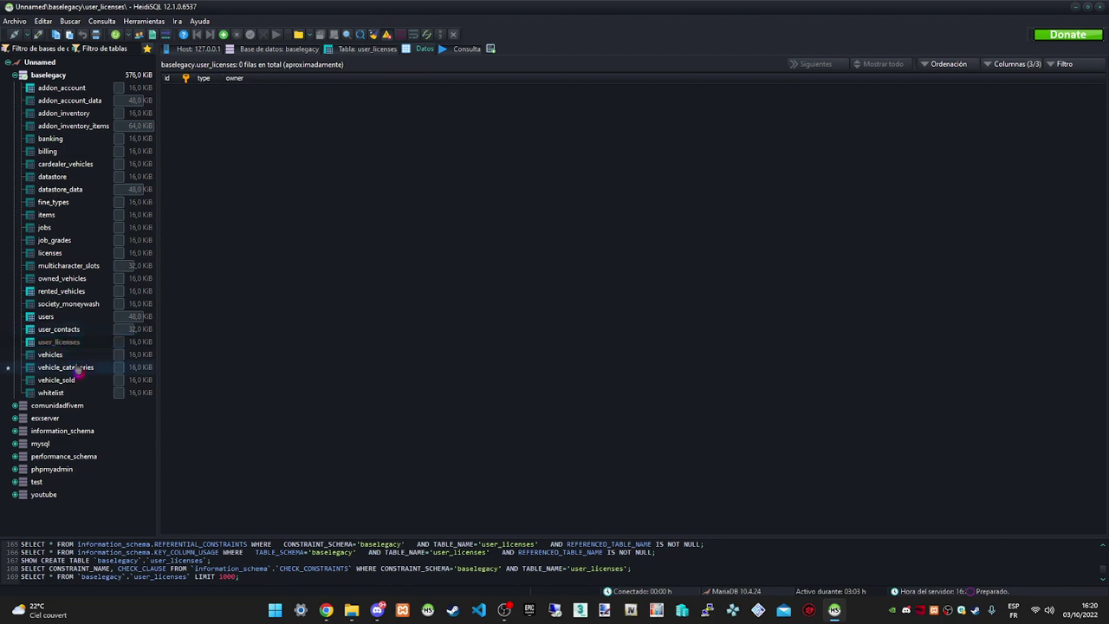
left_click(69, 354)
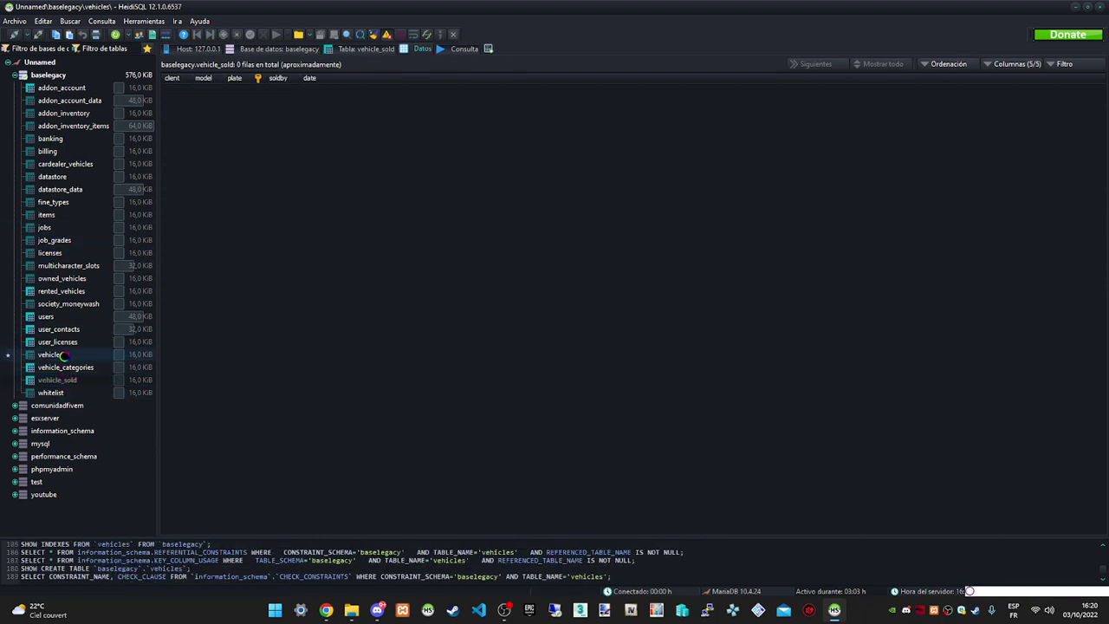
left_click(76, 88)
right_click(78, 88)
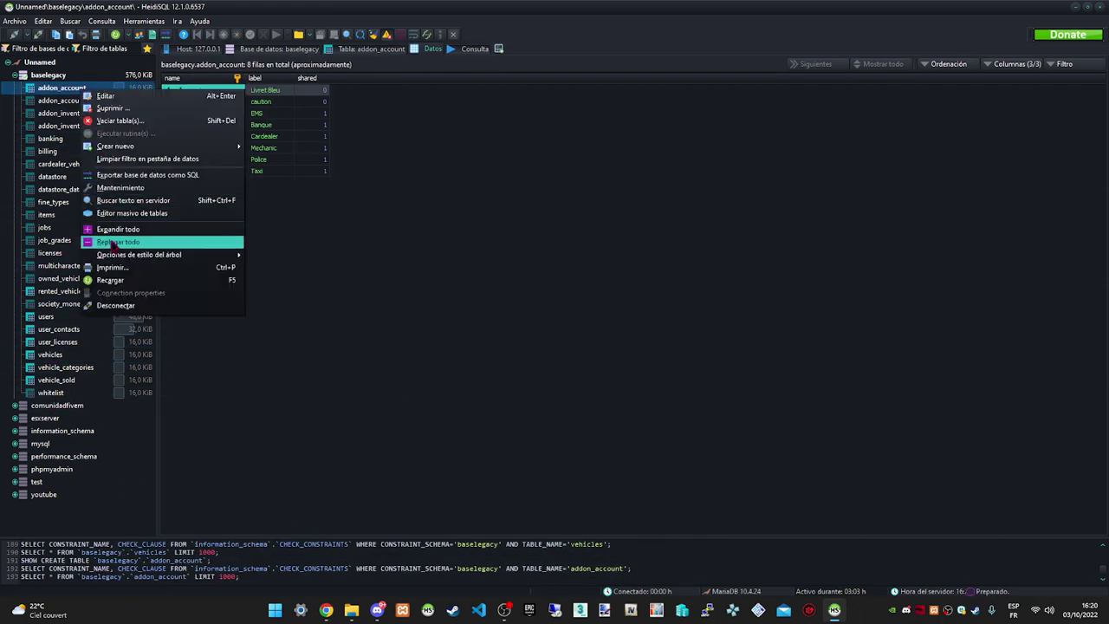
left_click(139, 279)
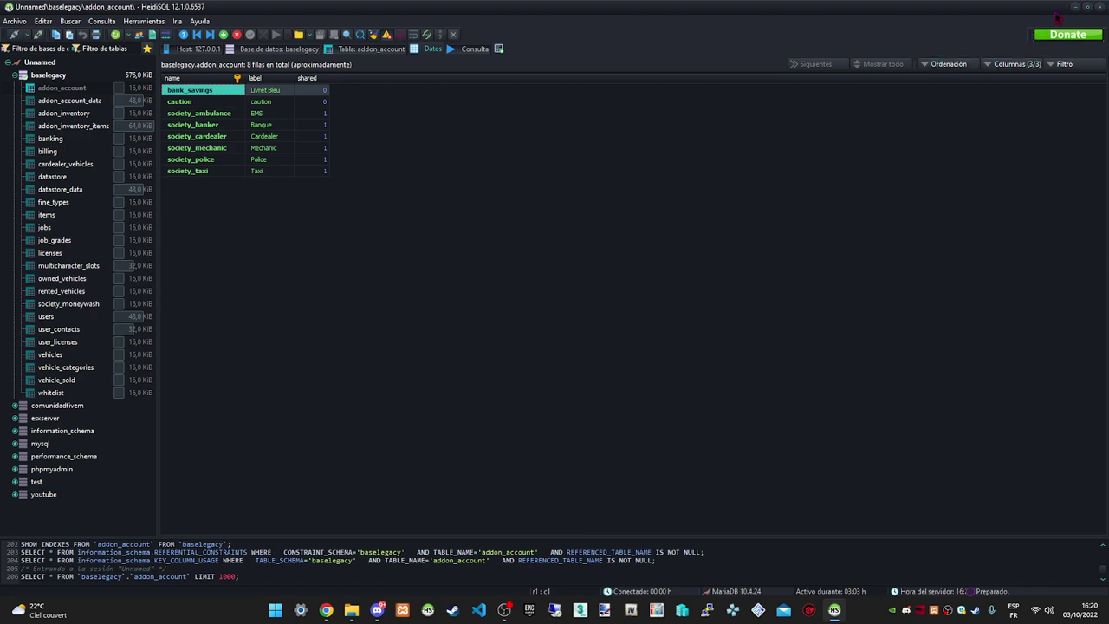
Step: Delete the [SQL] folder from resources in File Explorer, closing HeidiSQL to release the folder and retrying the deletion
left_click(1072, 8)
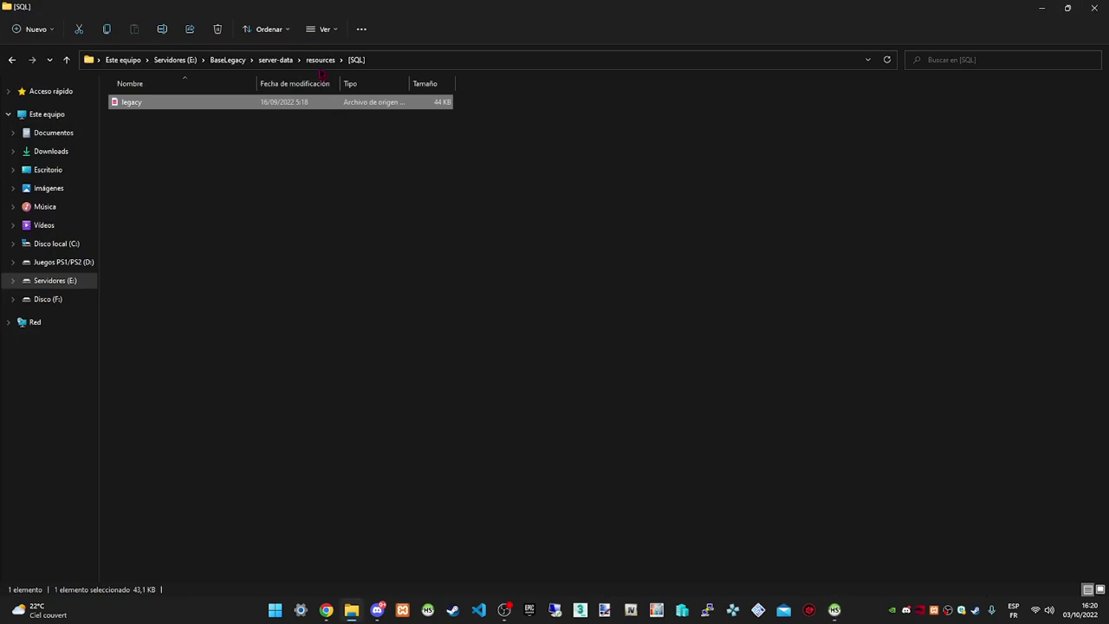
key("BackSpace")
key("Delete")
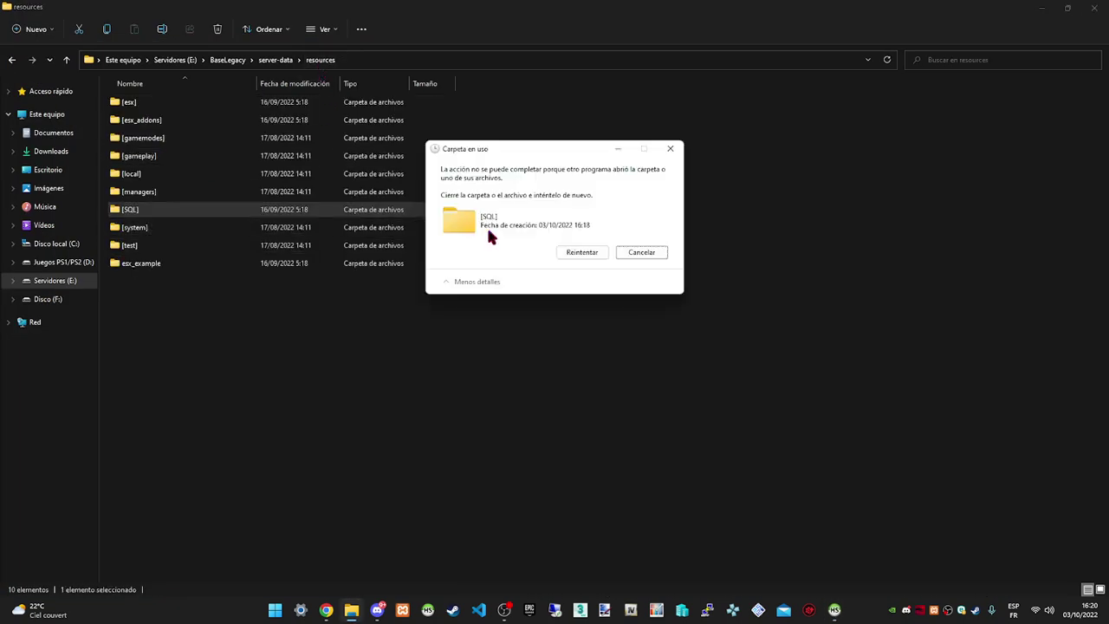
left_click(579, 252)
left_click(834, 609)
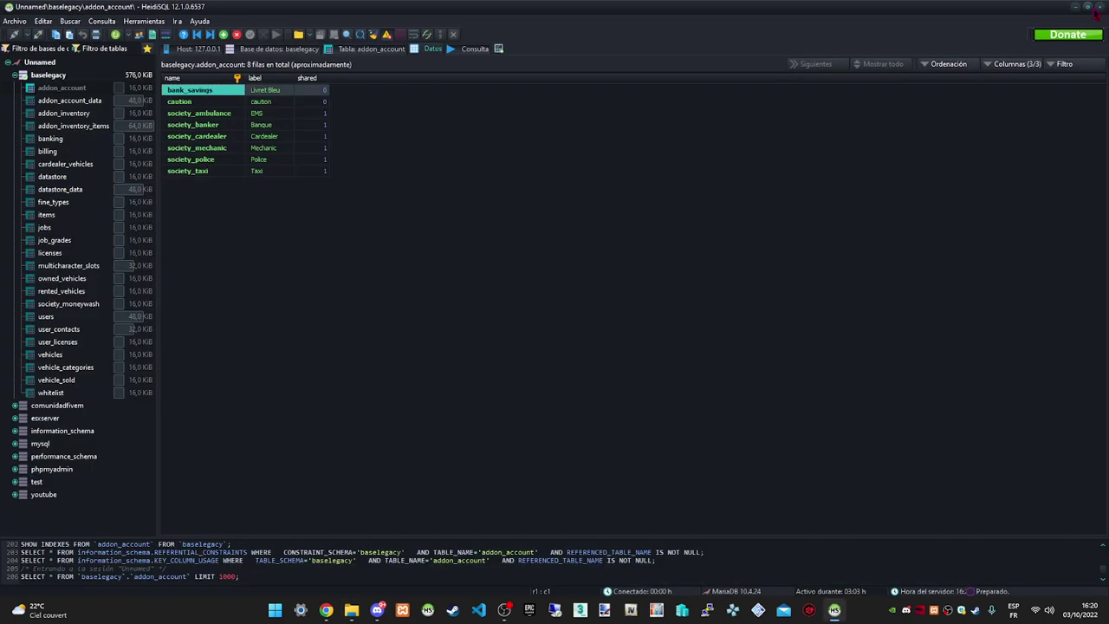
left_click(1099, 7)
left_click(579, 252)
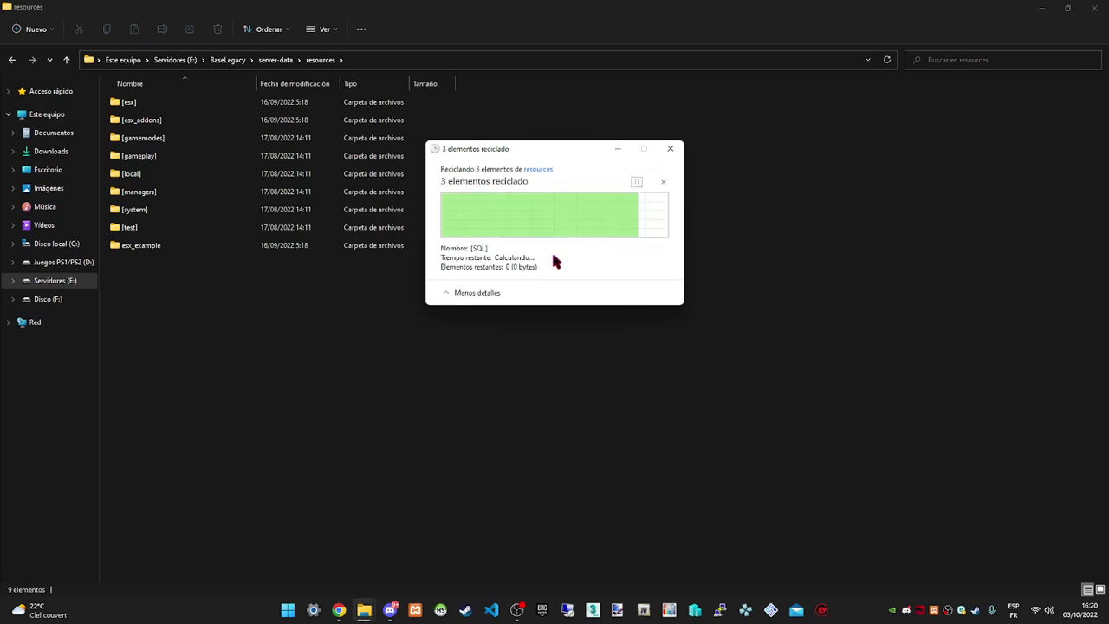
Step: Reopen the Unnamed session in HeidiSQL, check the addon_account table's data, and return to File Explorer
left_click(441, 610)
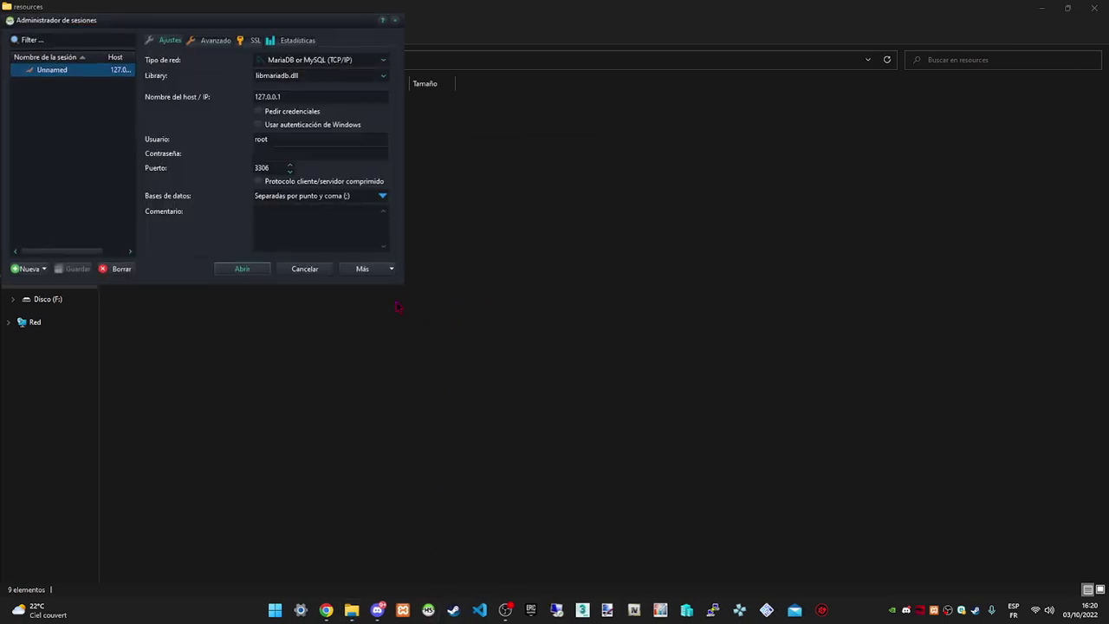
left_click(252, 270)
left_click(87, 88)
right_click(78, 87)
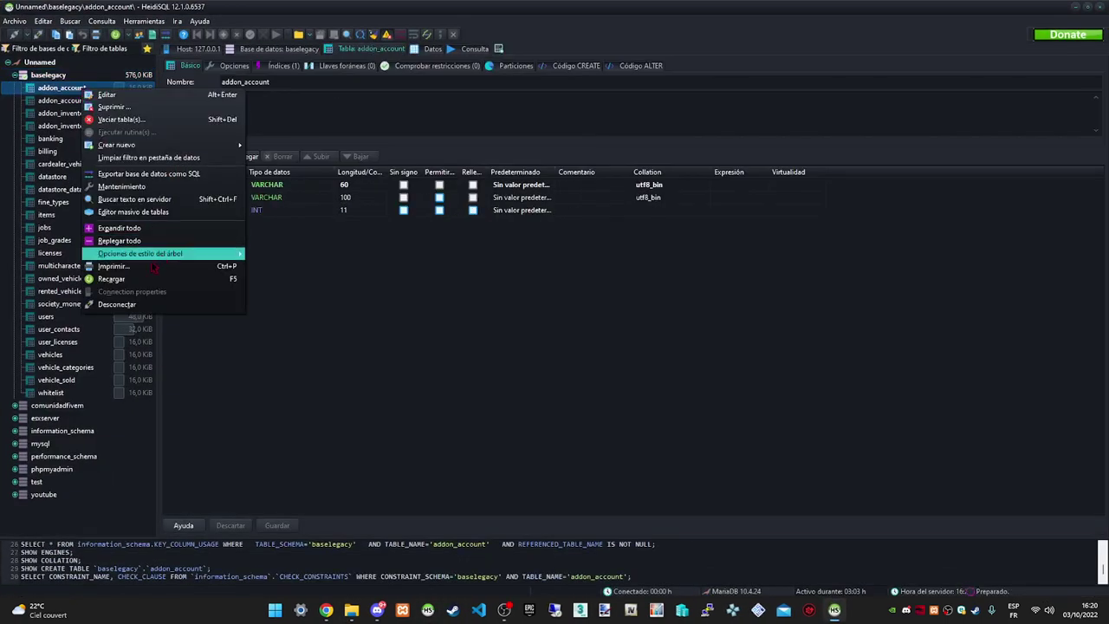
left_click(173, 257)
left_click(433, 48)
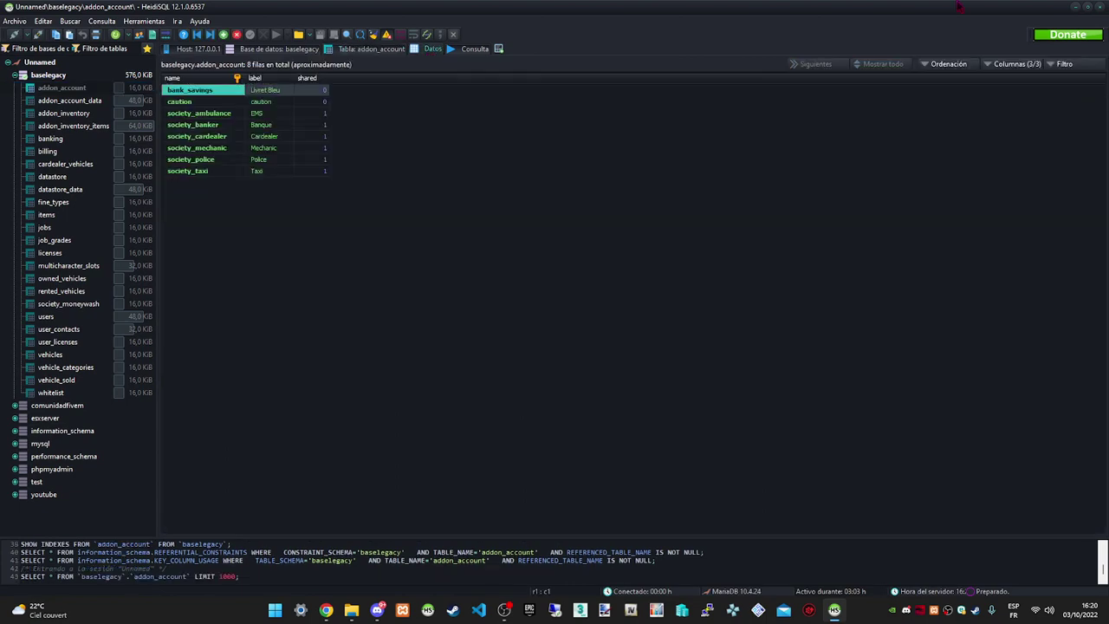
left_click(1076, 7)
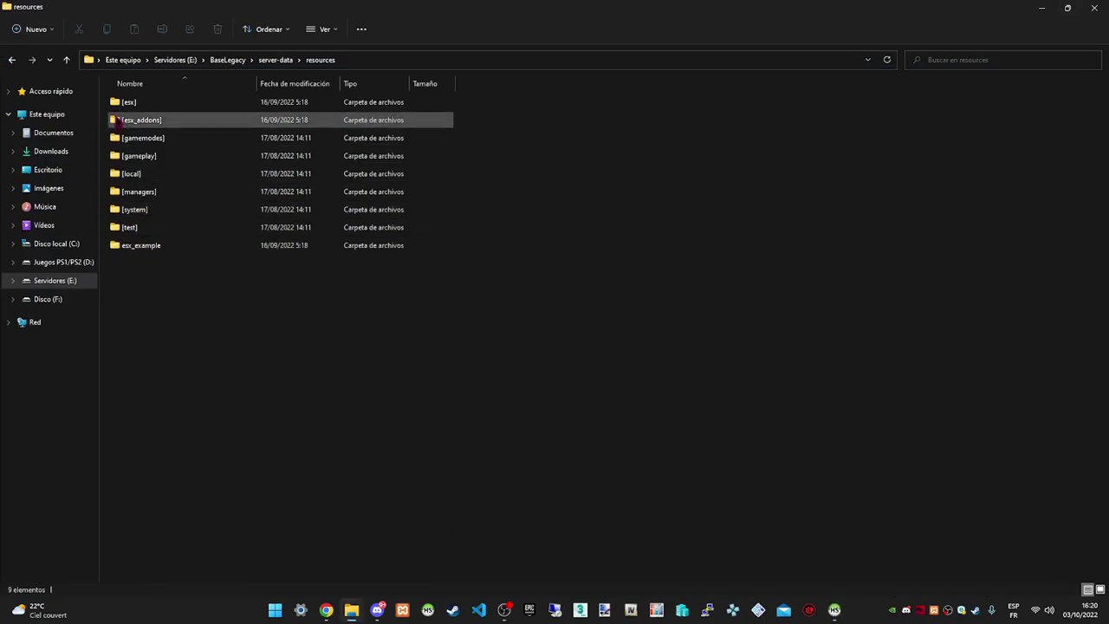
Step: Inspect the [esx] and [esx_addons] folders inside resources and go up to the server-data folder
double_click(128, 102)
left_click(12, 59)
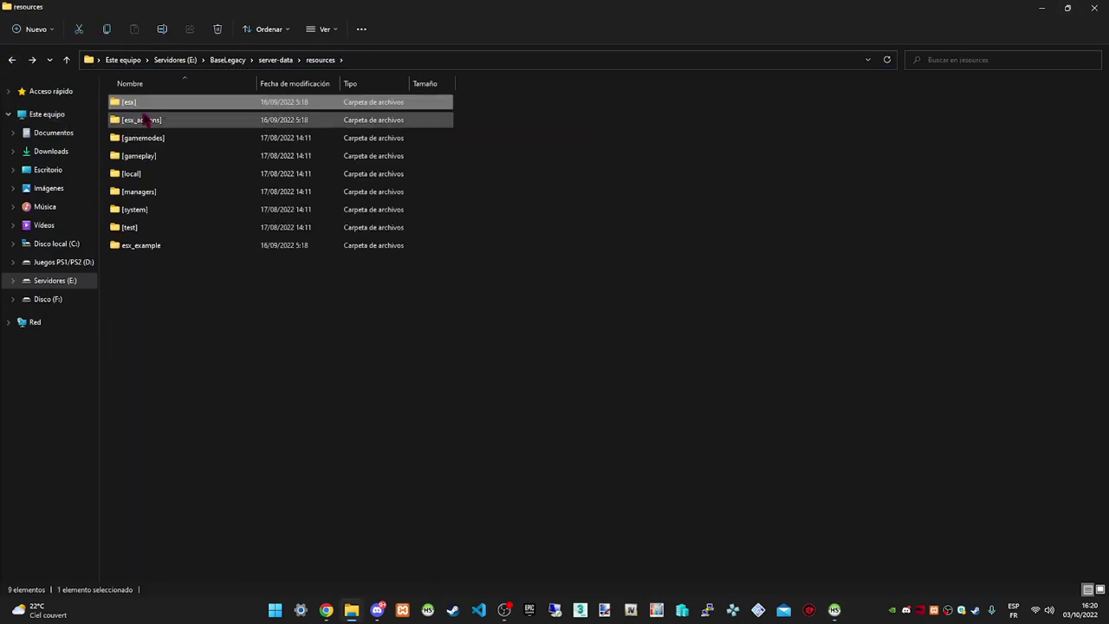
double_click(136, 119)
left_click(11, 60)
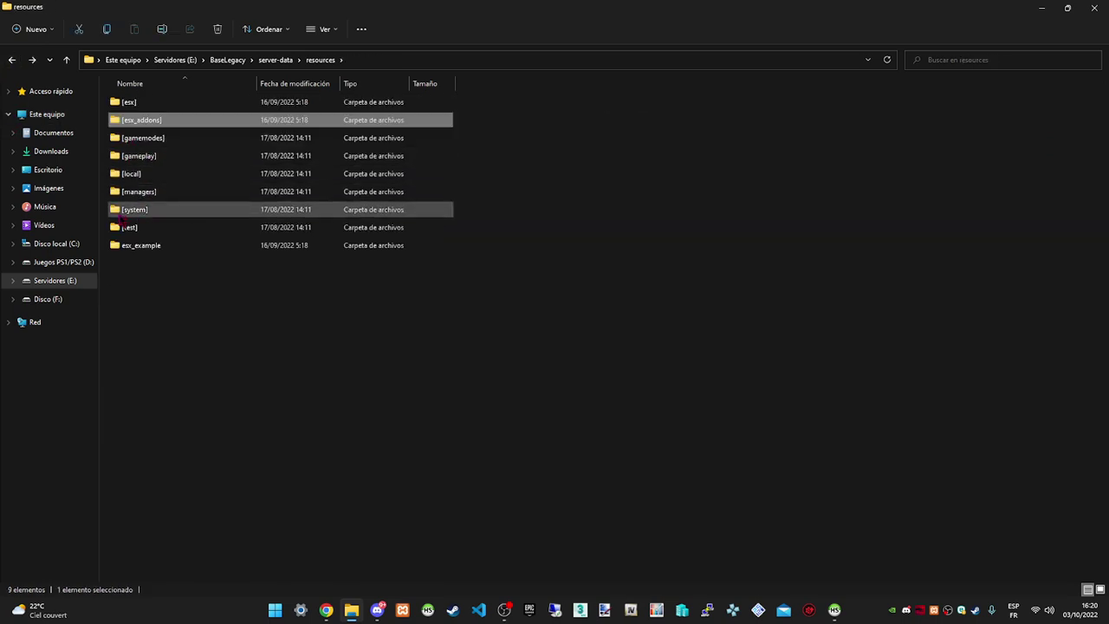
left_click(276, 59)
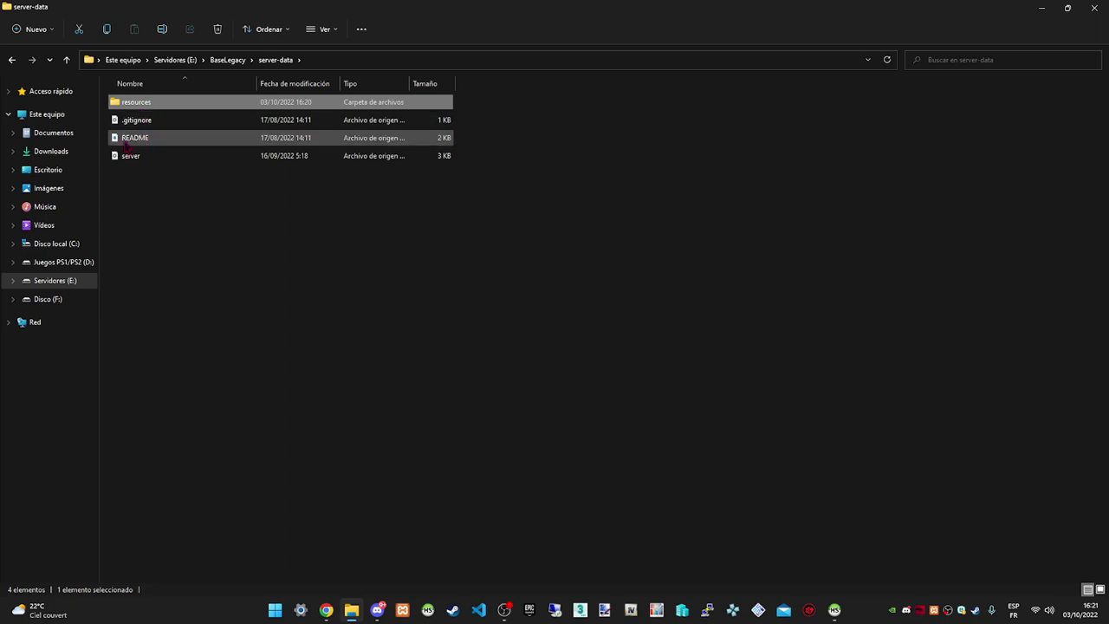
Step: Shrink the server-data window, minimize the browser behind it, and switch to a newly launched Visual Studio Code
double_click(394, 9)
left_click_drag(395, 24, 291, 82)
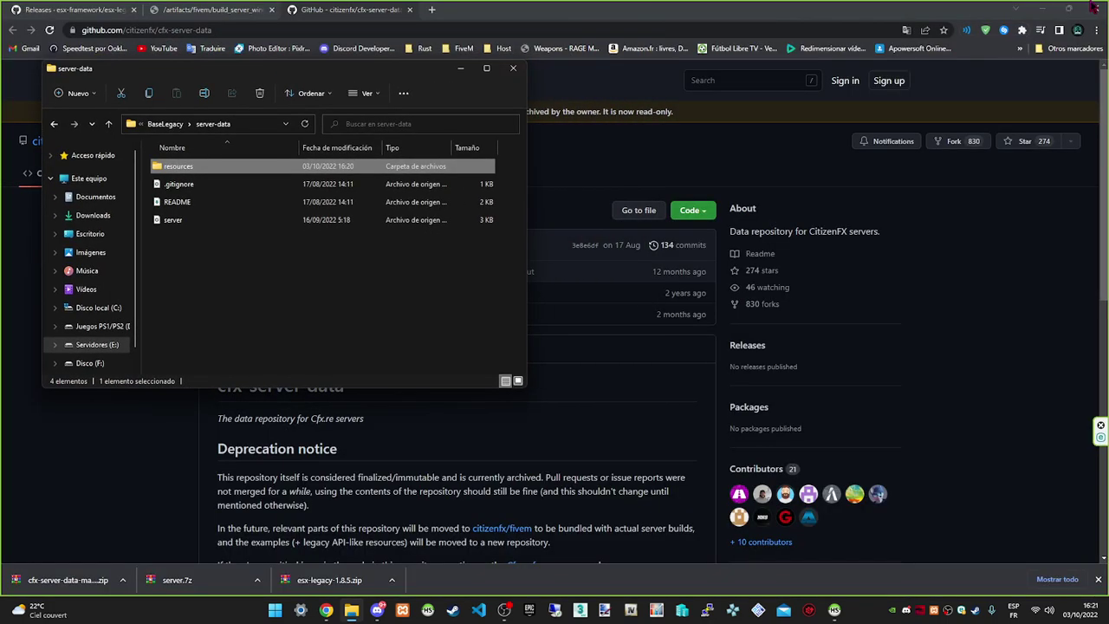
left_click(1040, 8)
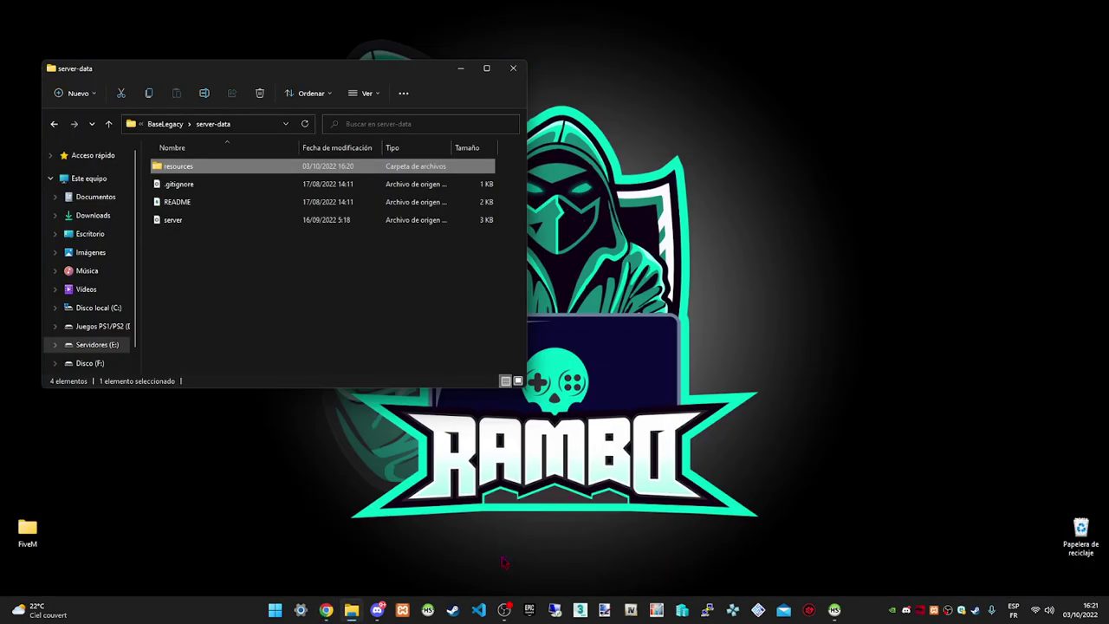
left_click(479, 611)
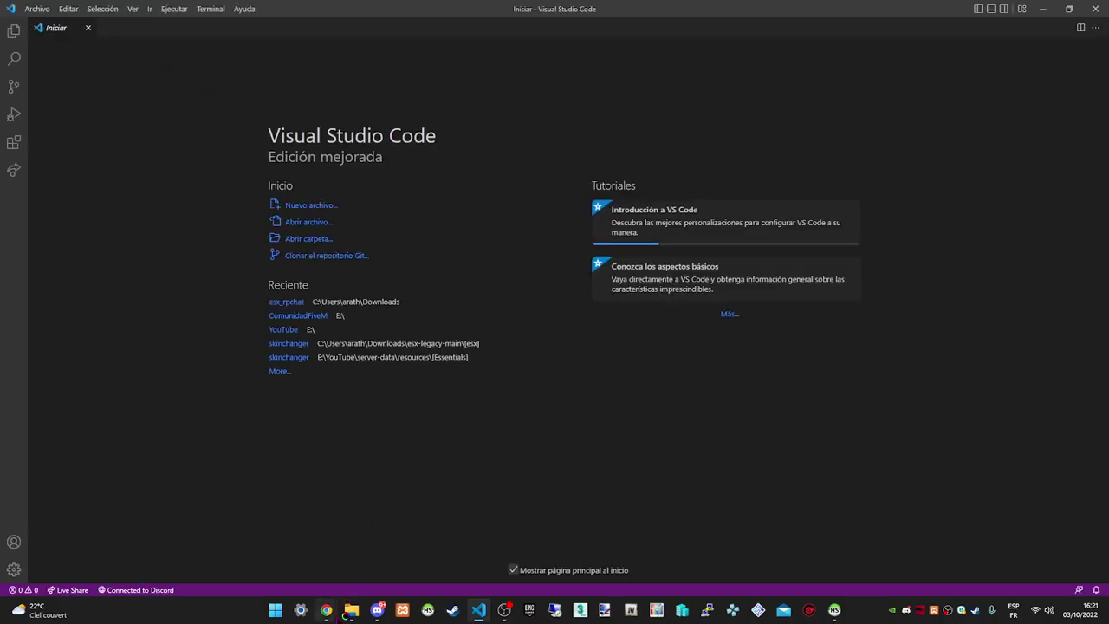
left_click(350, 611)
left_click(387, 546)
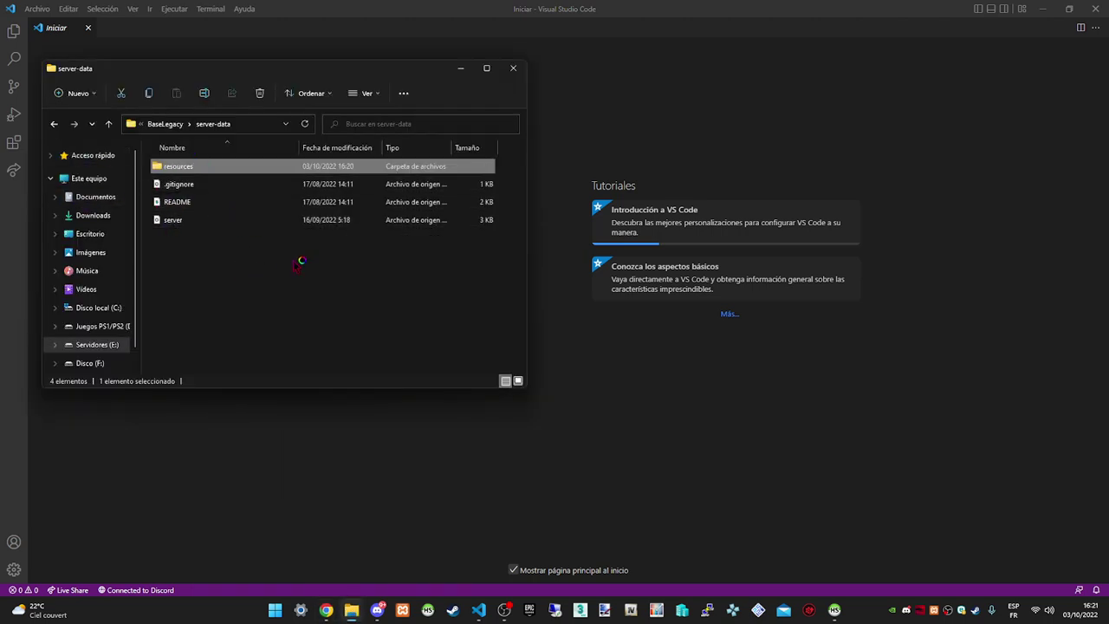
key("alt+Tab")
left_click(41, 10)
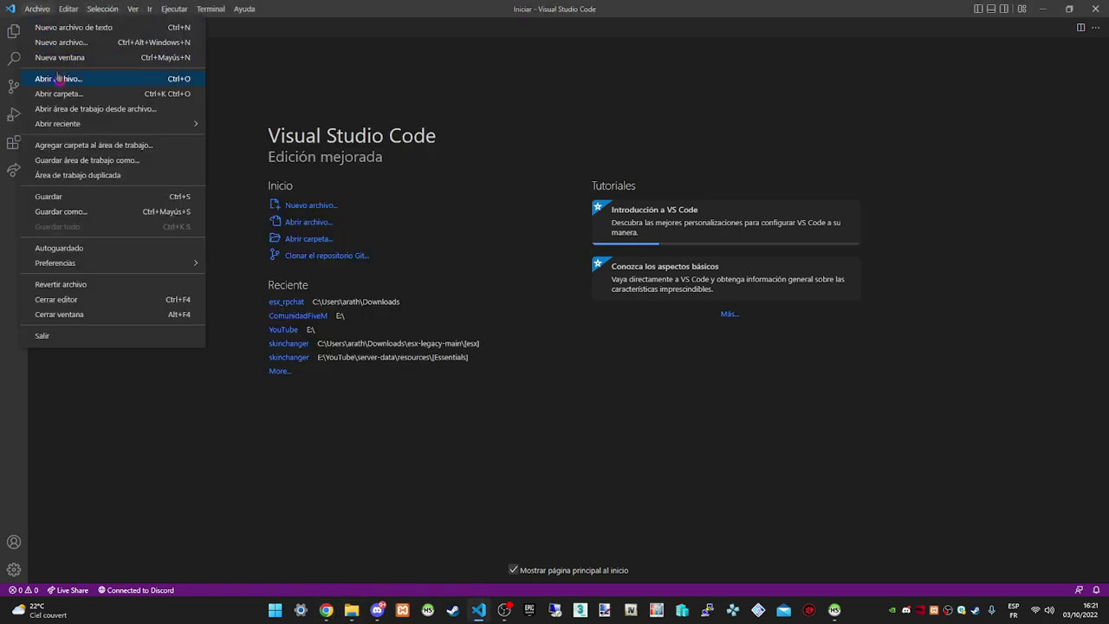
left_click(59, 79)
left_click(542, 9)
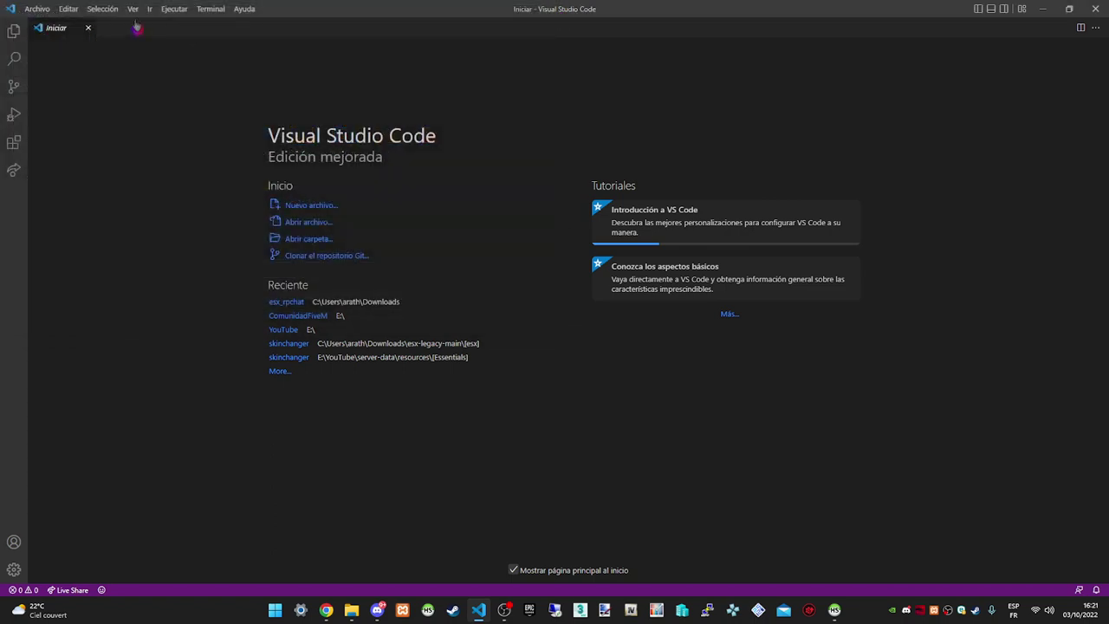
Step: Open the BaseLegacy folder from the Servidores (E:) drive as the workspace
left_click(41, 10)
left_click(65, 92)
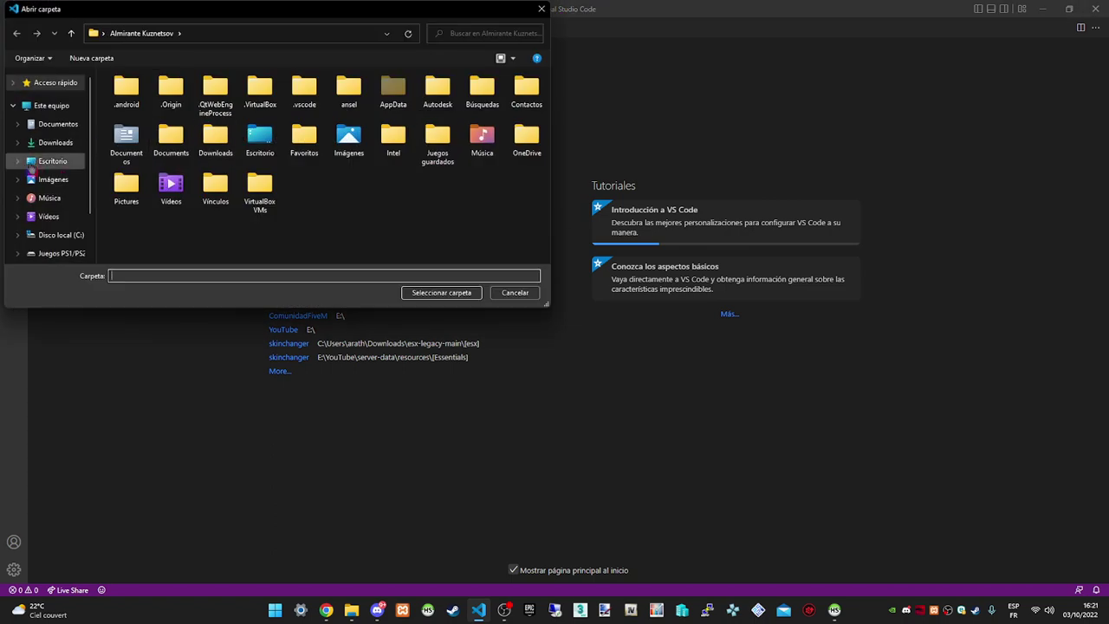
scroll(54, 218, "down", 2)
left_click(54, 209)
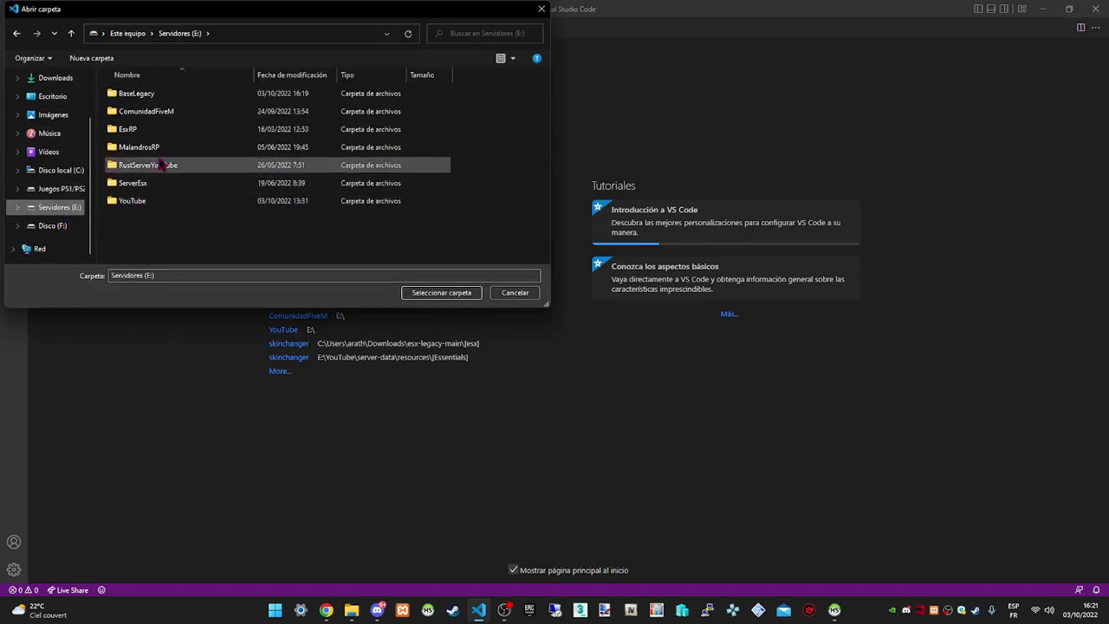
left_click(136, 93)
left_click(455, 298)
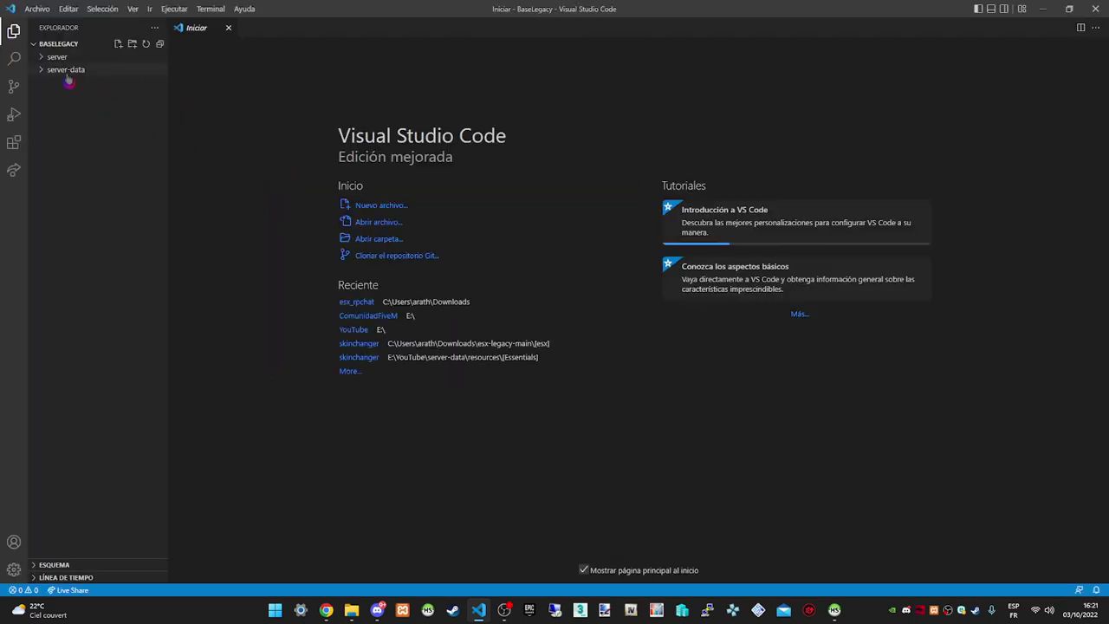
Step: Open server.cfg from server-data at the steam_webApiKey and sv_licenseKey lines, and launch a second editor window
left_click(57, 77)
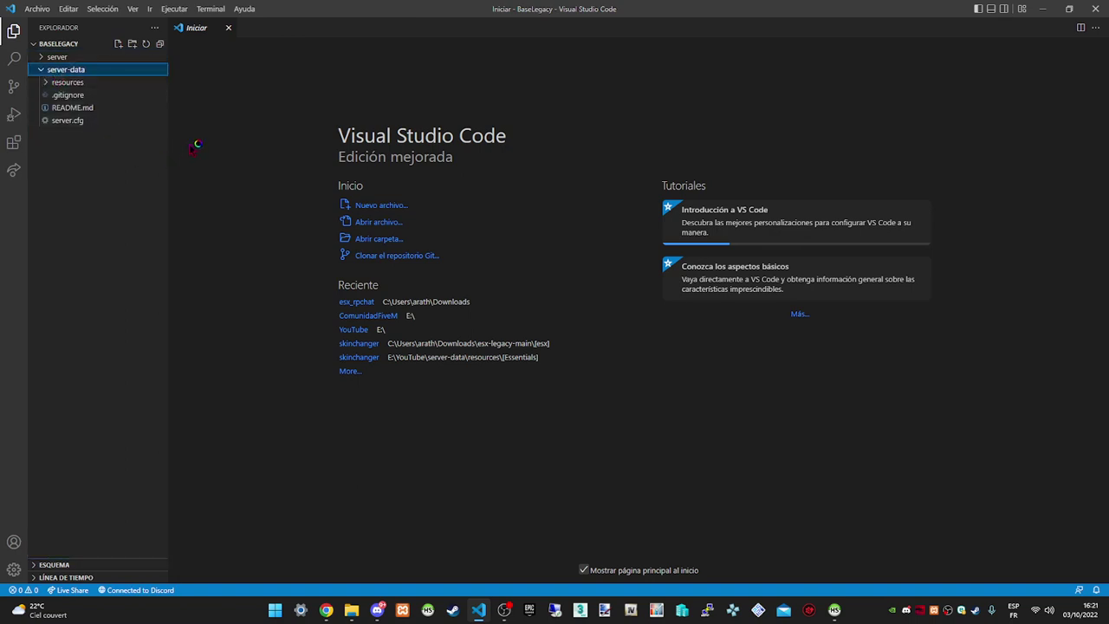
left_click(75, 120)
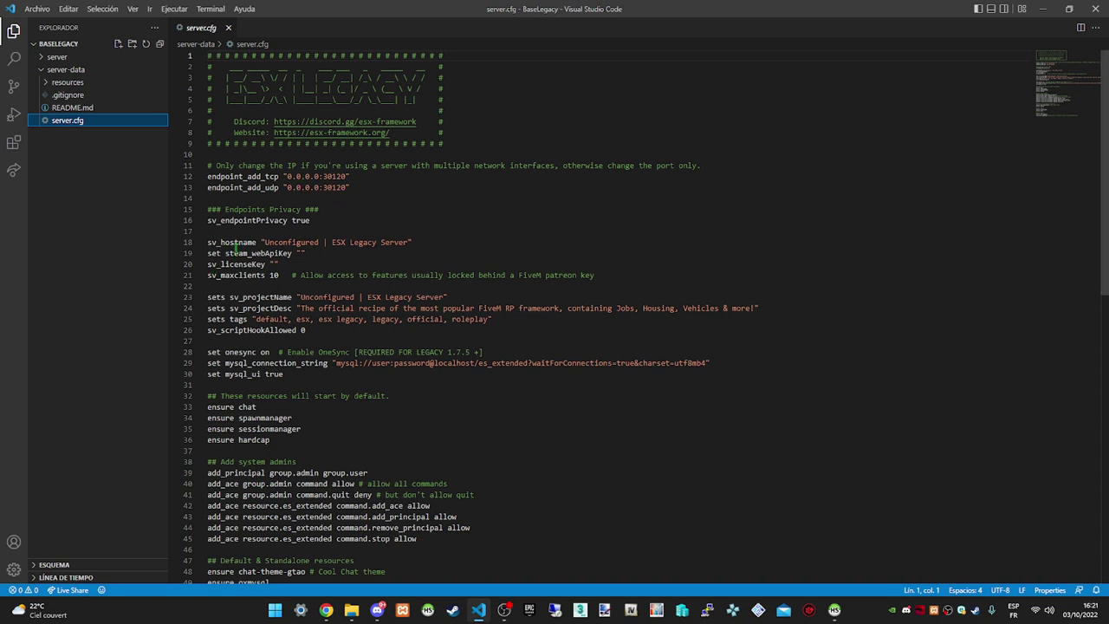
left_click_drag(305, 253, 187, 253)
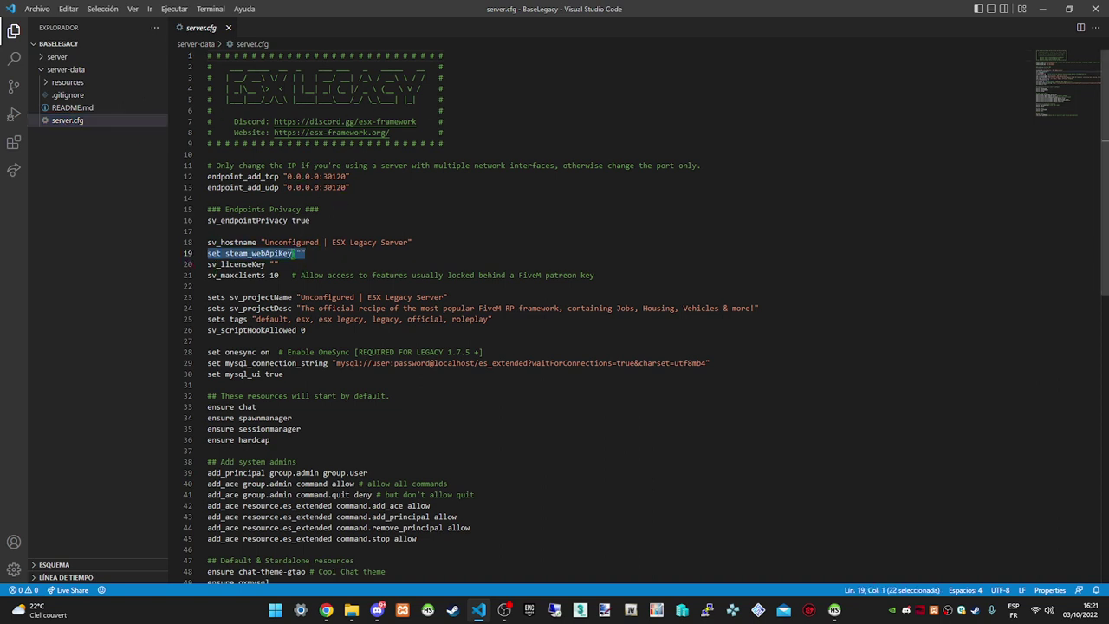
left_click_drag(302, 265, 175, 265)
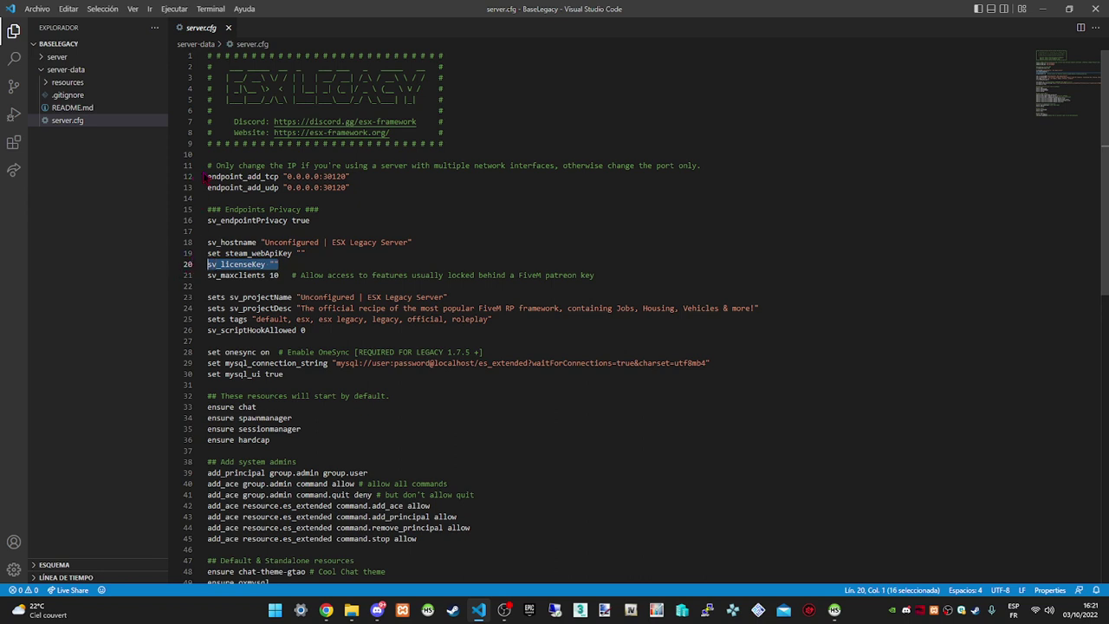
left_click(505, 610)
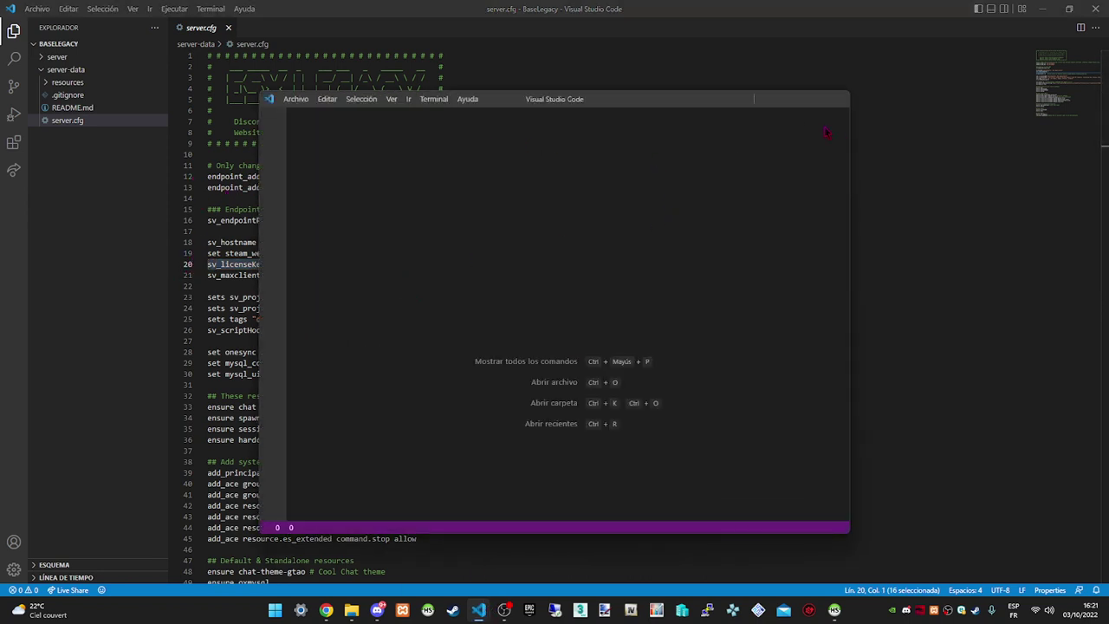
left_click(297, 100)
left_click(317, 187)
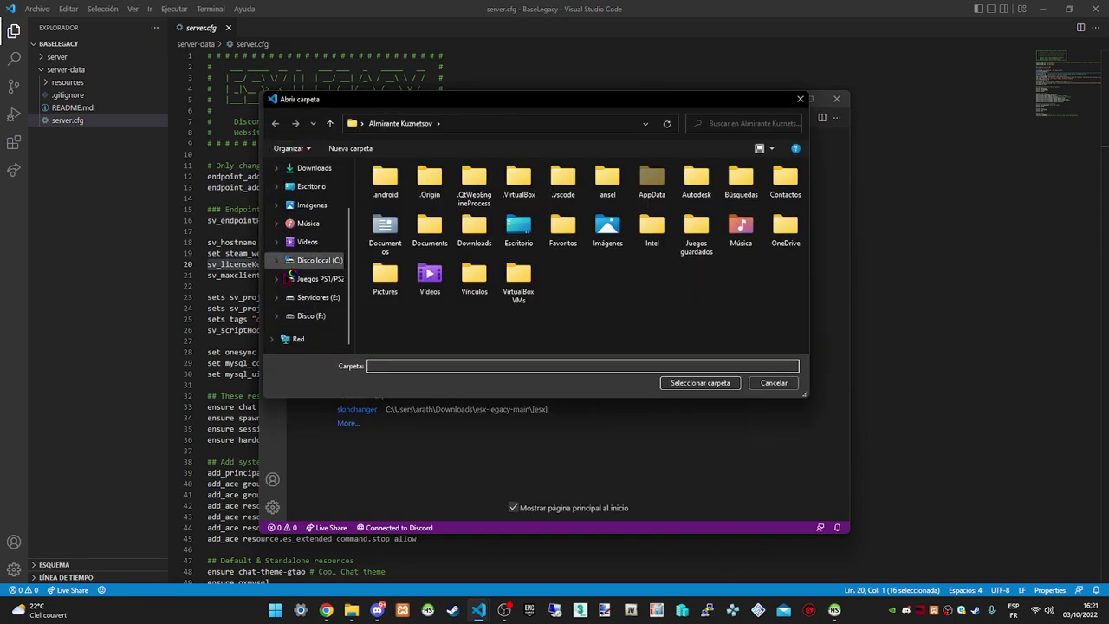
left_click(318, 297)
double_click(395, 182)
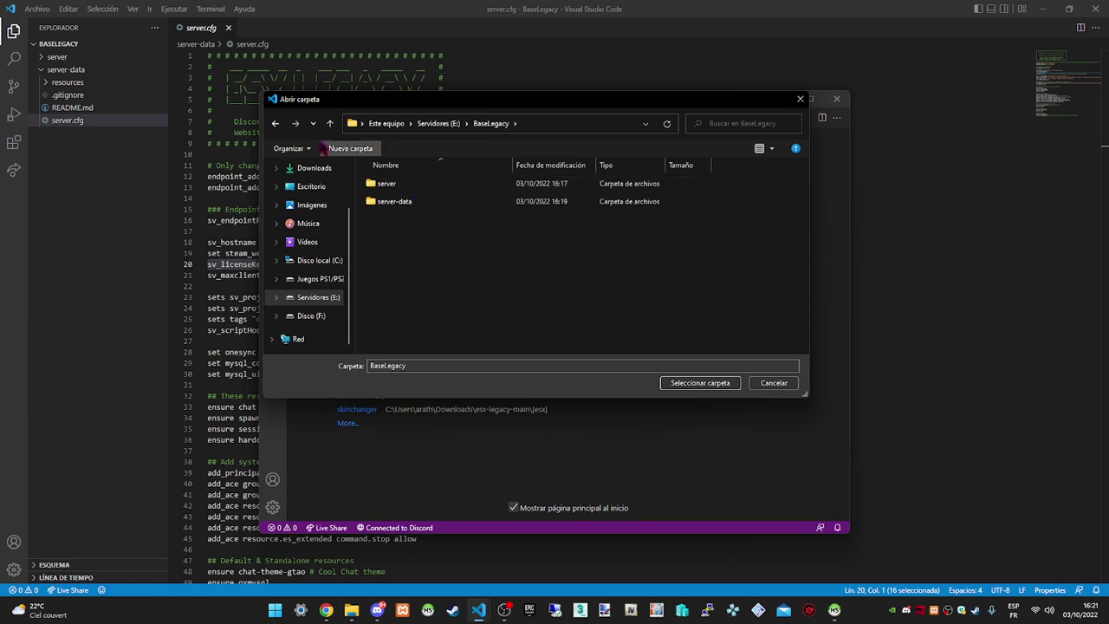
left_click(275, 123)
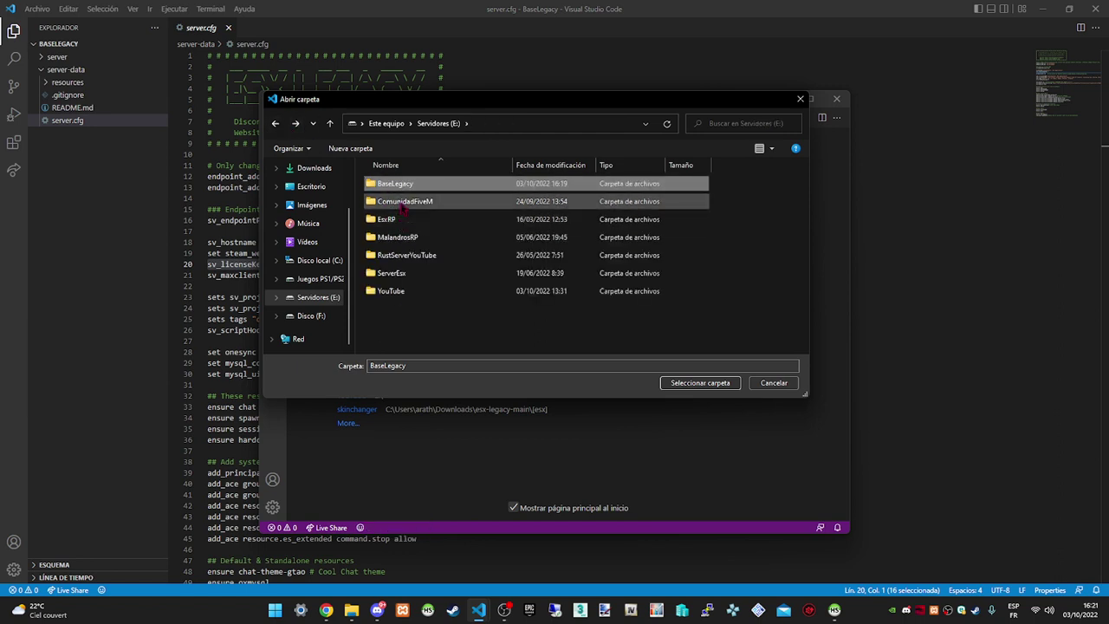
double_click(403, 203)
double_click(400, 204)
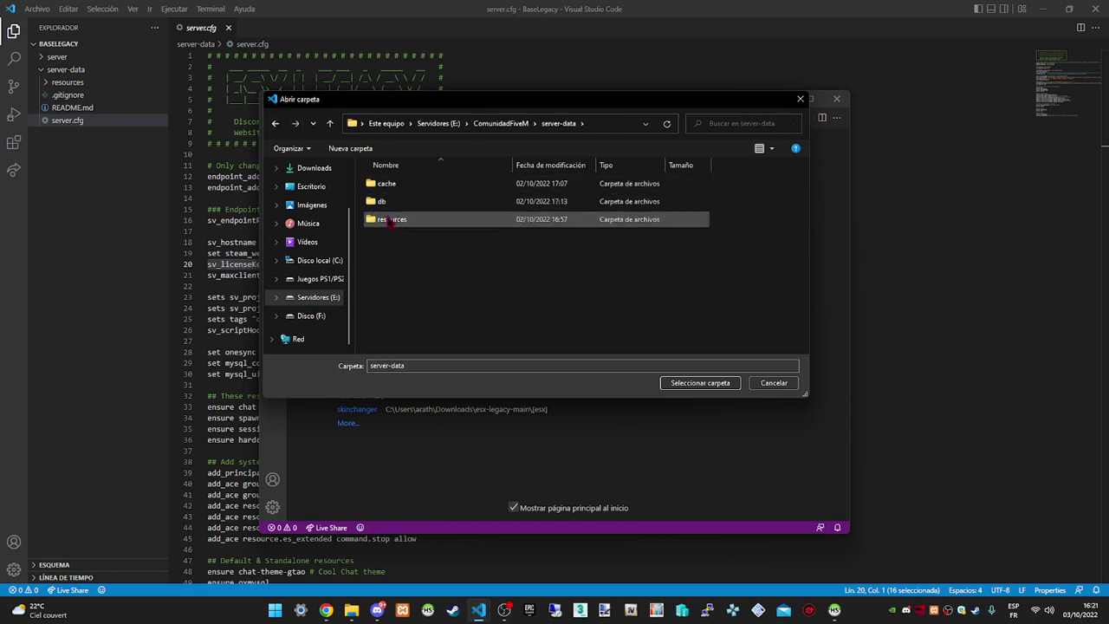
left_click(798, 100)
Step: Open server.cfg from ComunidadFiveM's server-data folder in the second window and move that window aside to compare both files
left_click(297, 99)
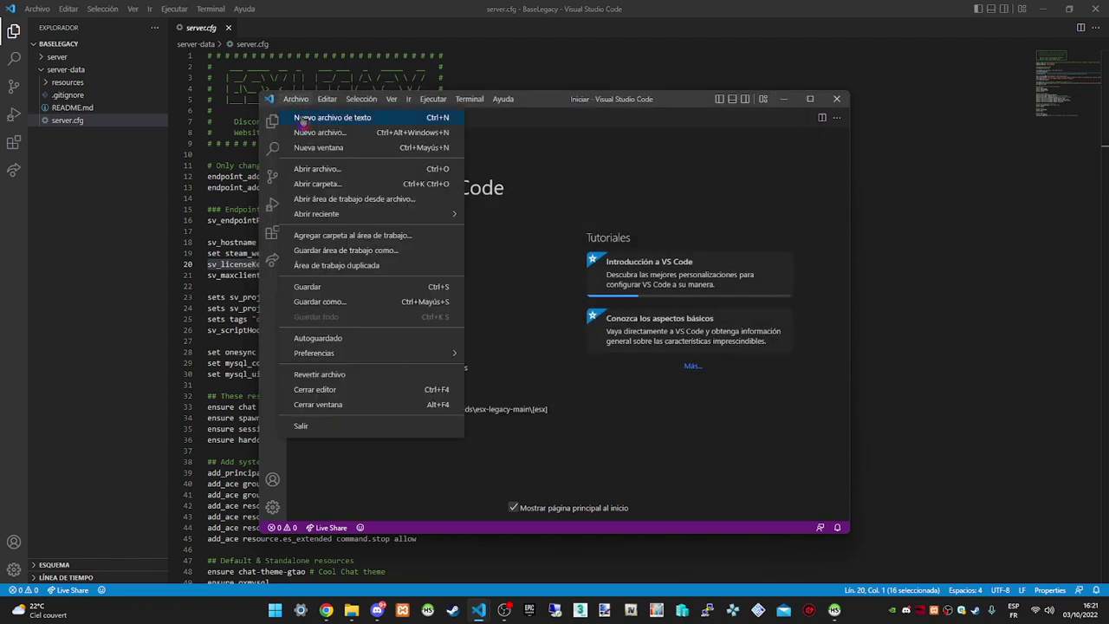
left_click(316, 169)
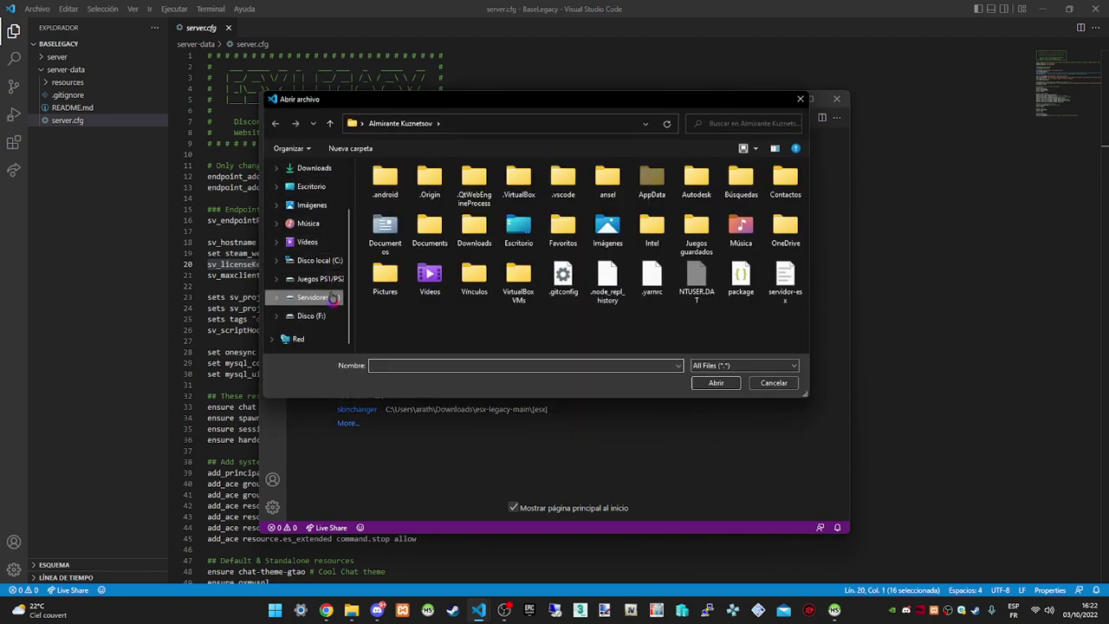
left_click(332, 298)
double_click(391, 201)
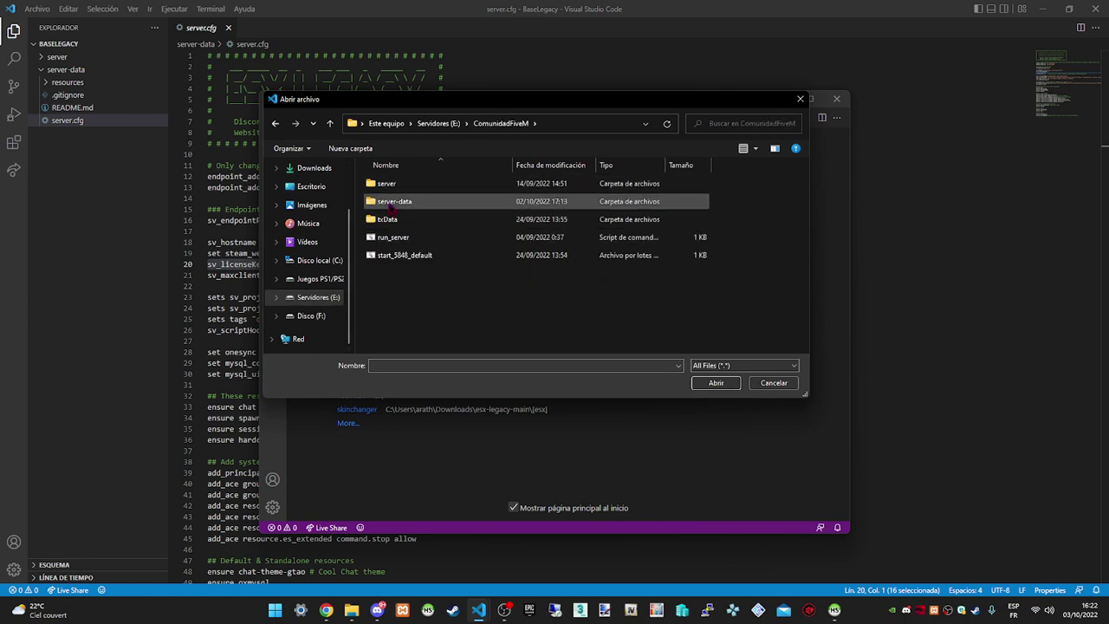
double_click(392, 203)
double_click(390, 273)
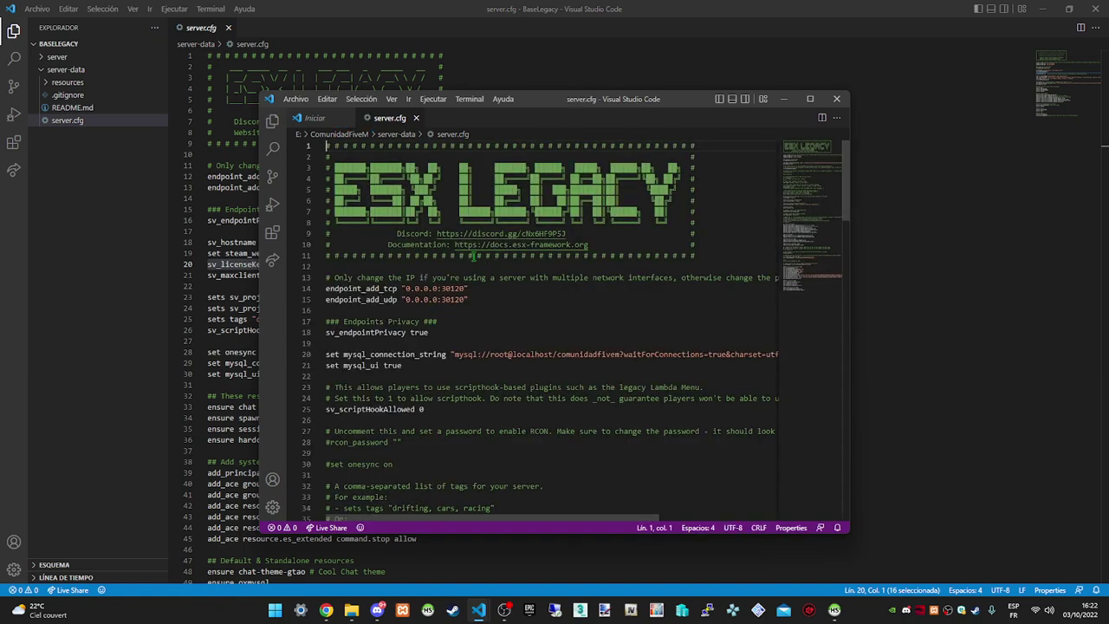
left_click_drag(526, 99, 736, 68)
Step: Copy the Steam Web API key from the ComunidadFiveM server.cfg into the empty steam_webApiKey quotes of the BaseLegacy server.cfg
scroll(736, 149, "down", 20)
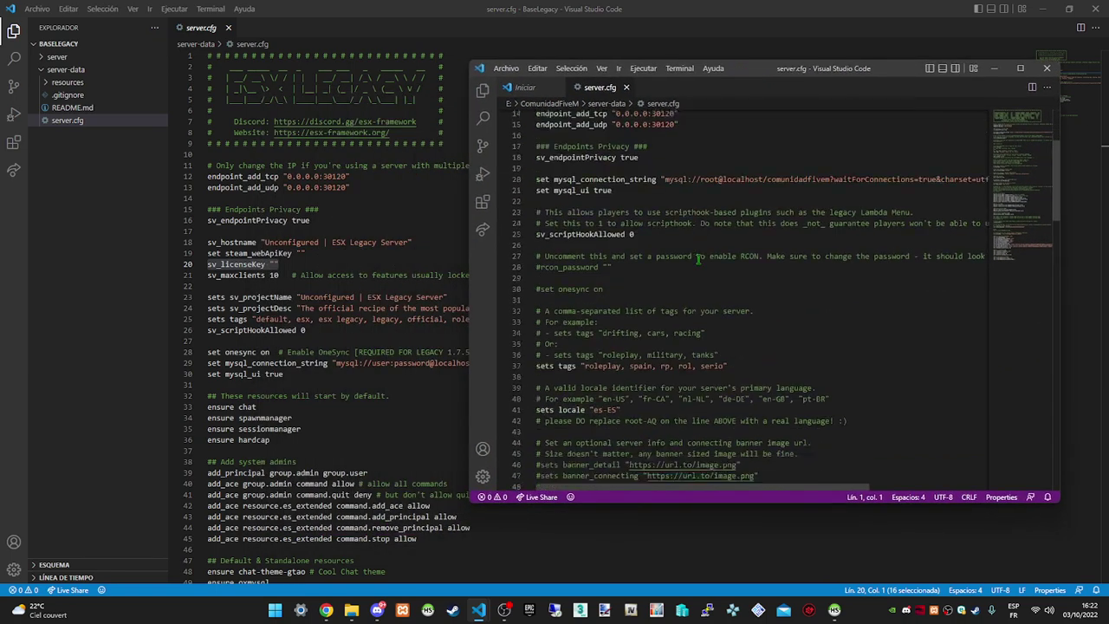
scroll(699, 256, "down", 10)
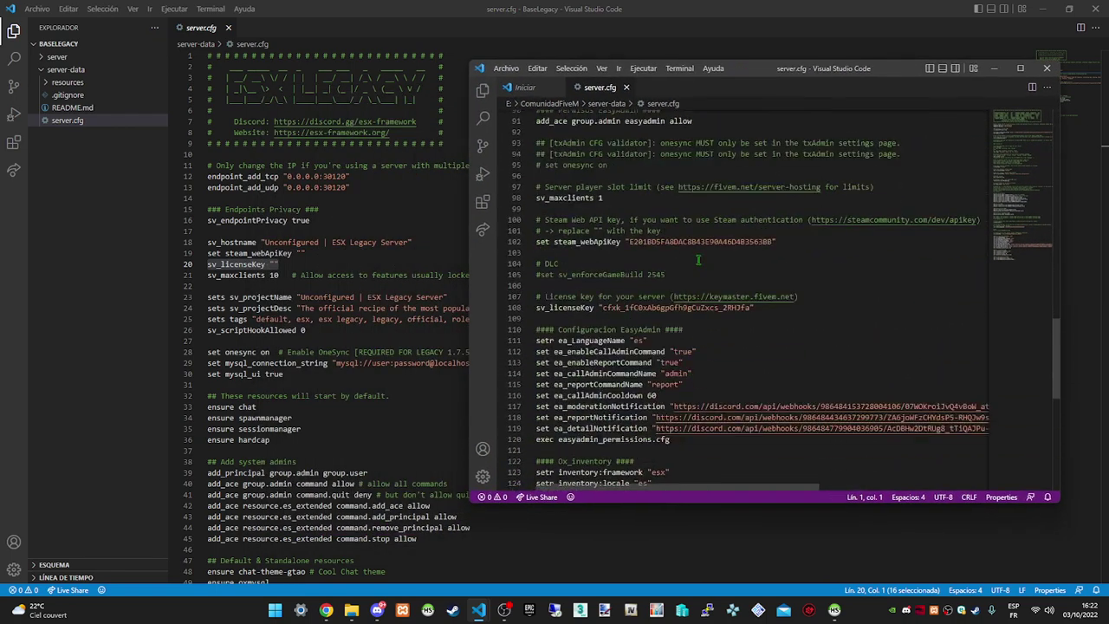
double_click(680, 213)
key("ctrl+c")
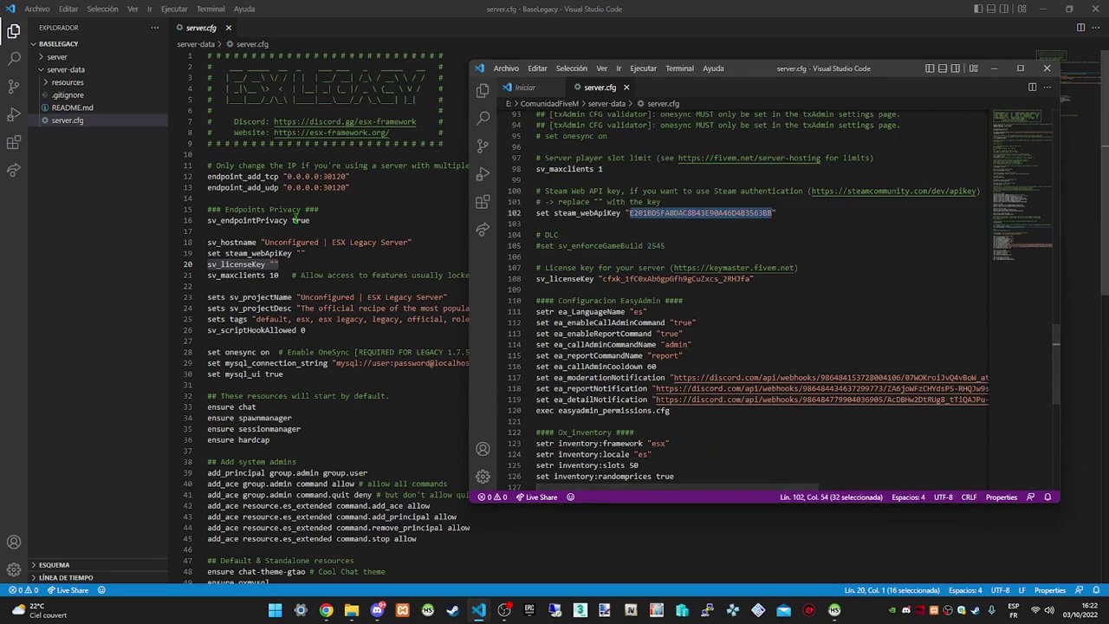
left_click(300, 253)
key("ctrl+v")
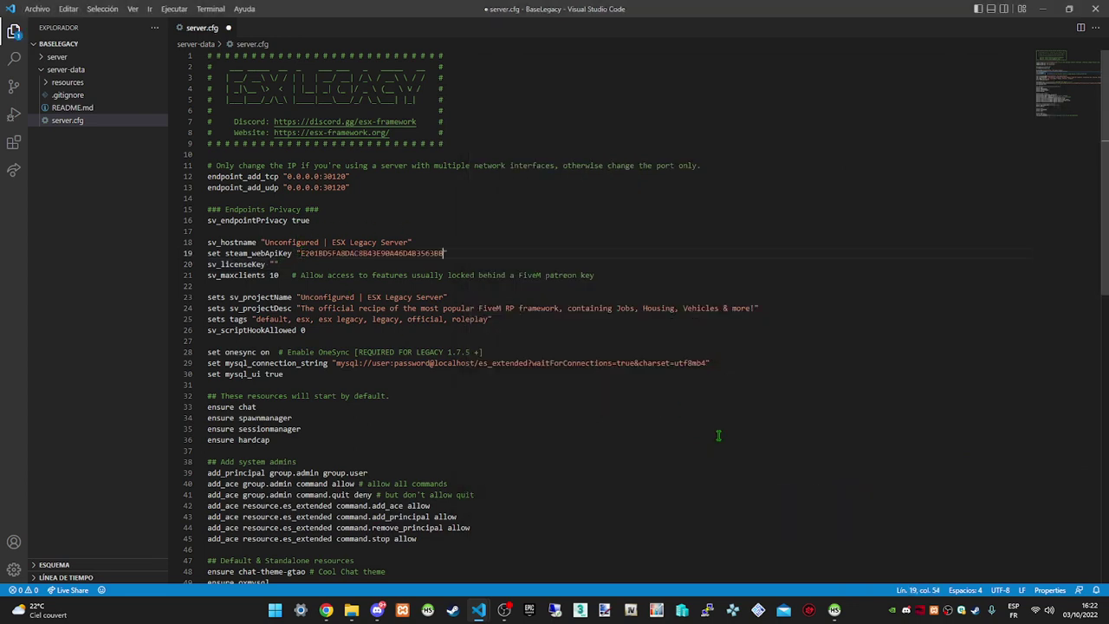
Step: Copy the server license key from the ComunidadFiveM config into sv_licenseKey in the BaseLegacy server.cfg and save the file
left_click(478, 610)
left_click(530, 555)
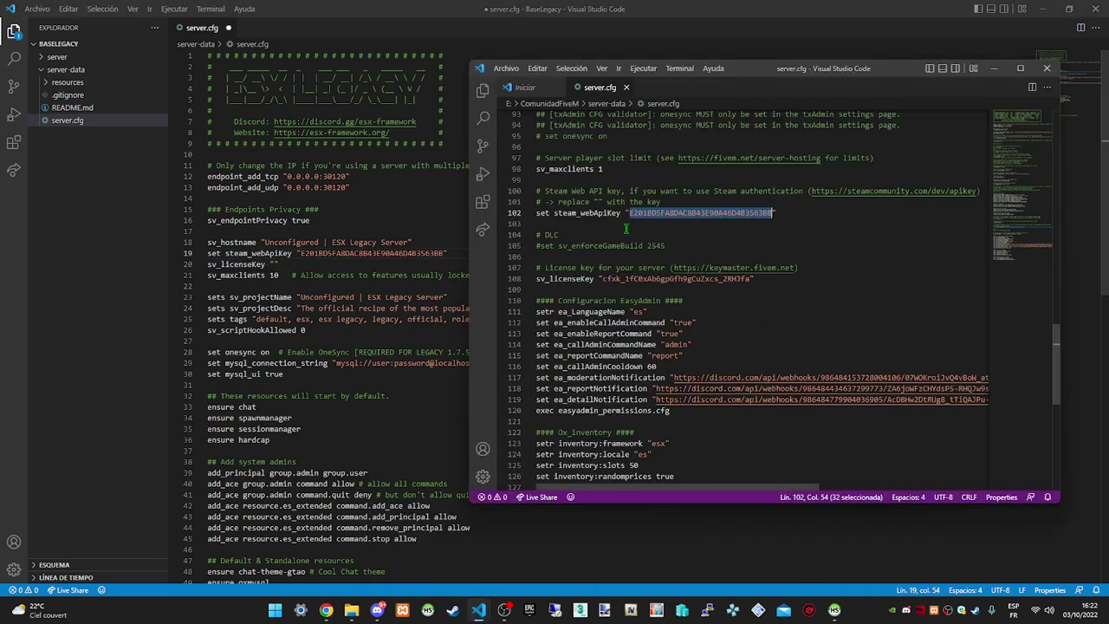
double_click(656, 279)
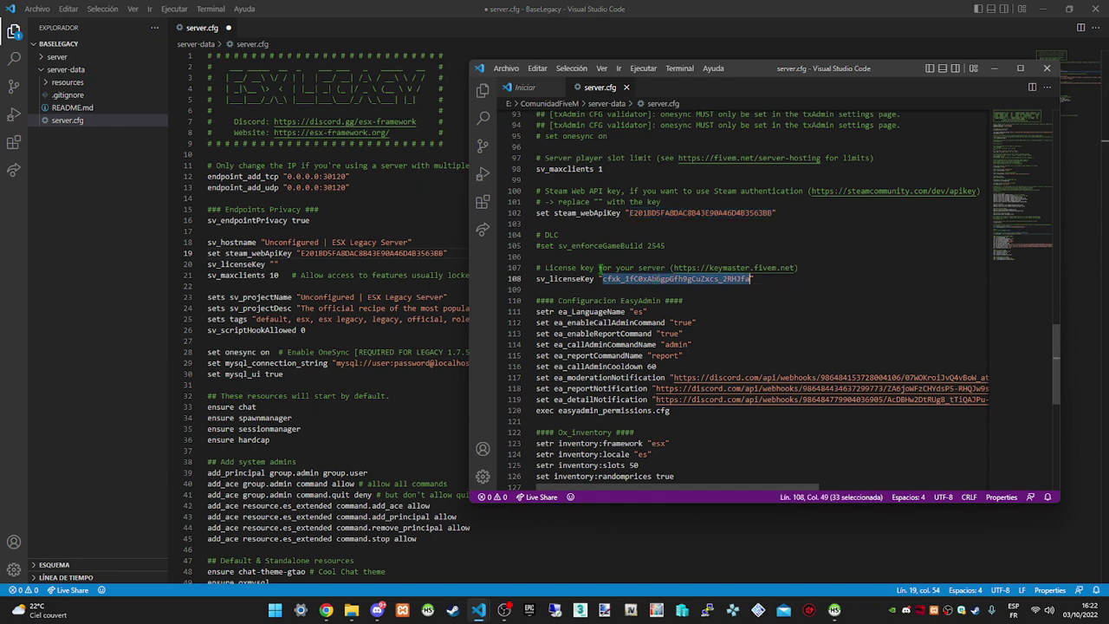
left_click(275, 264)
key("ctrl+v")
key("ctrl+s")
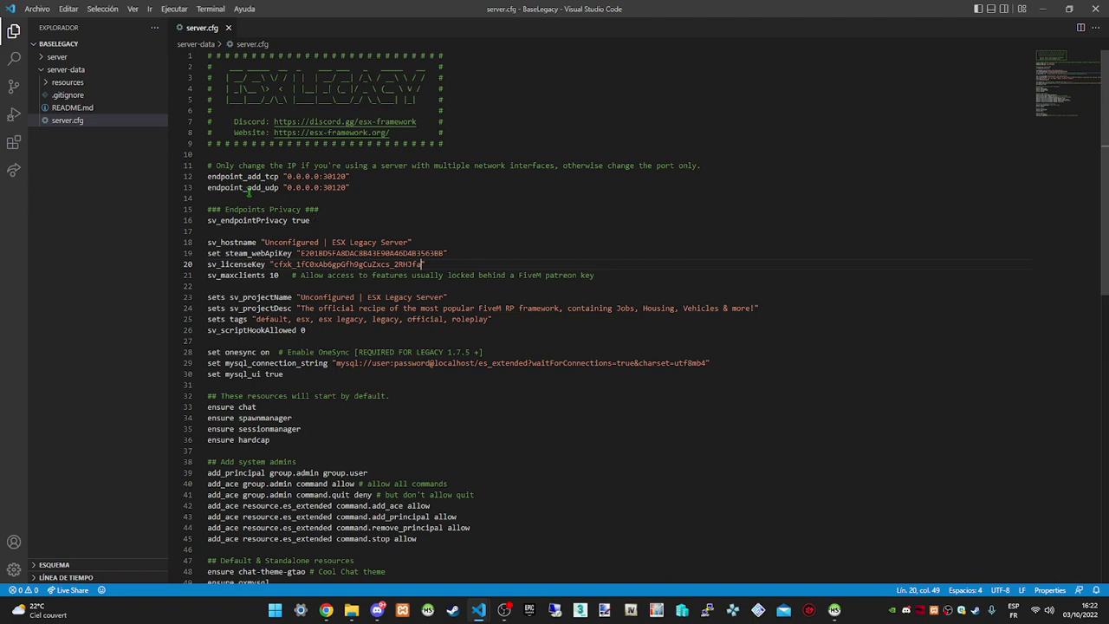
left_click(37, 9)
left_click(67, 198)
Step: Set the database user in the mysql_connection_string line to root
scroll(1104, 200, "down", 4)
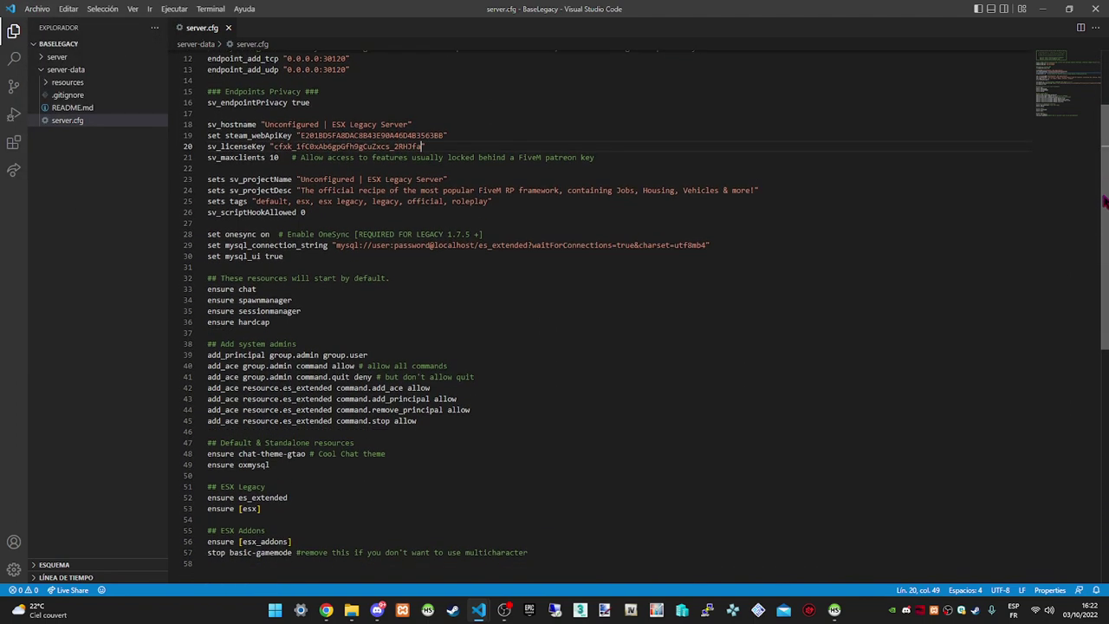
left_click_drag(1104, 199, 1104, 223)
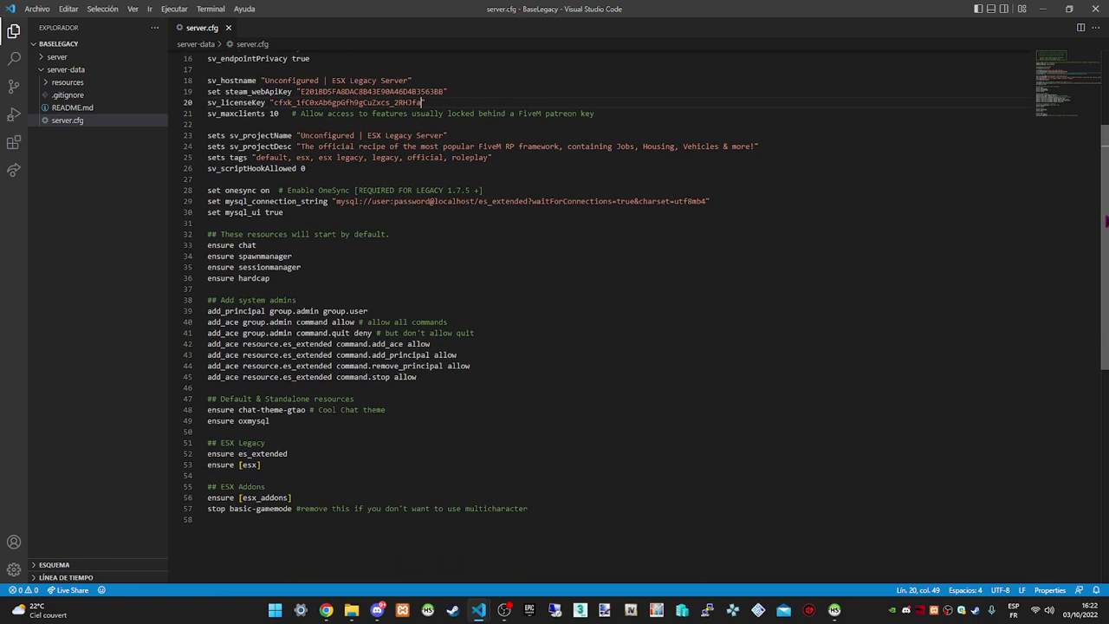
left_click_drag(208, 201, 364, 201)
double_click(349, 201)
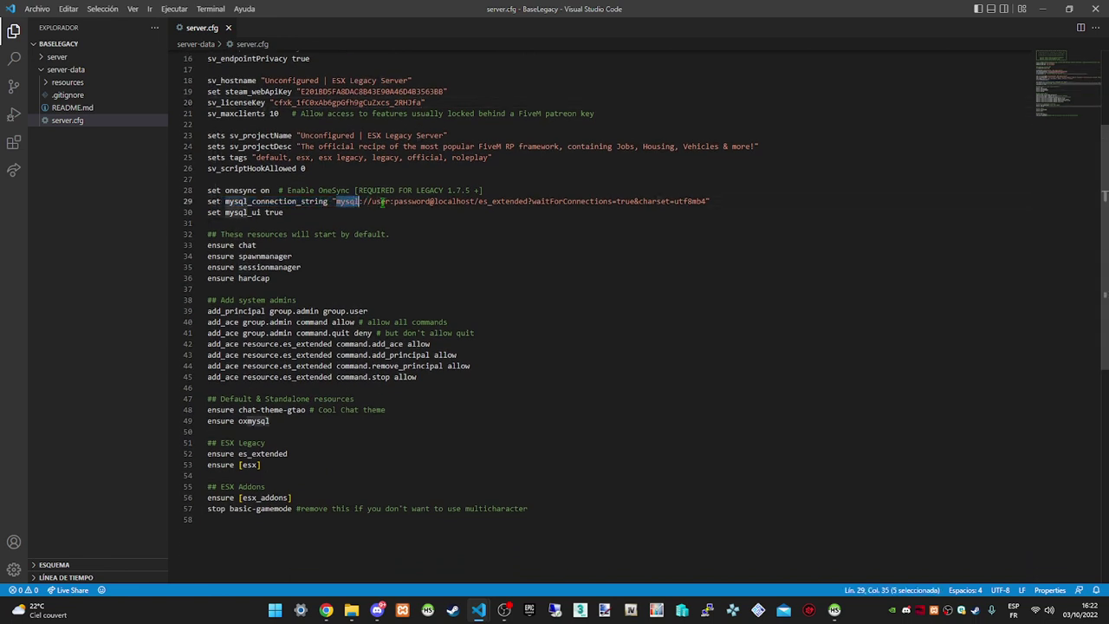
double_click(381, 201)
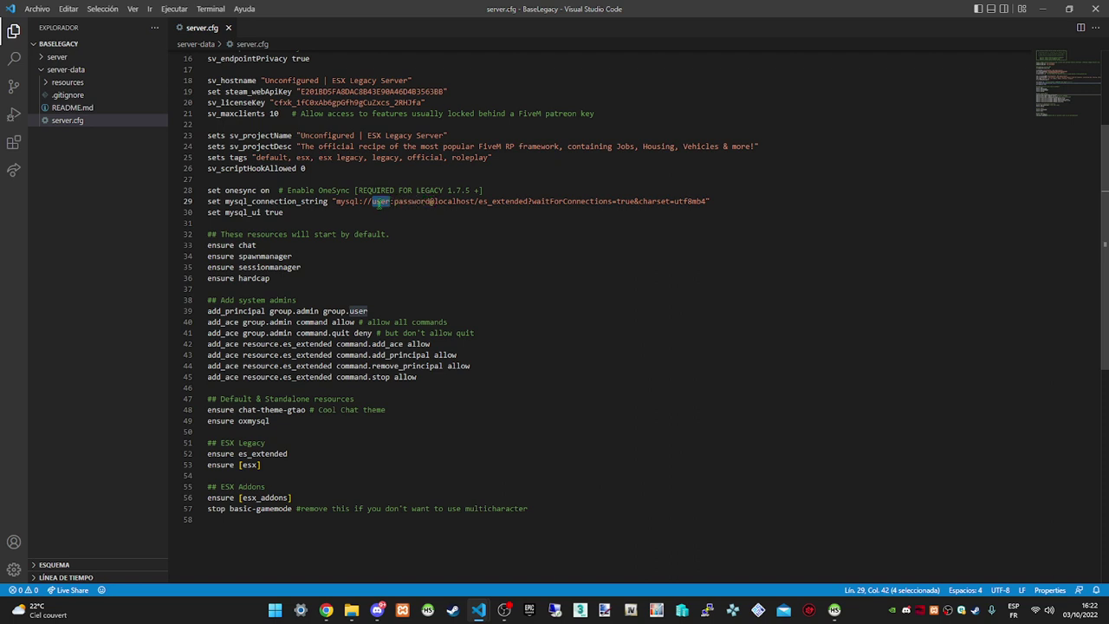
type("root")
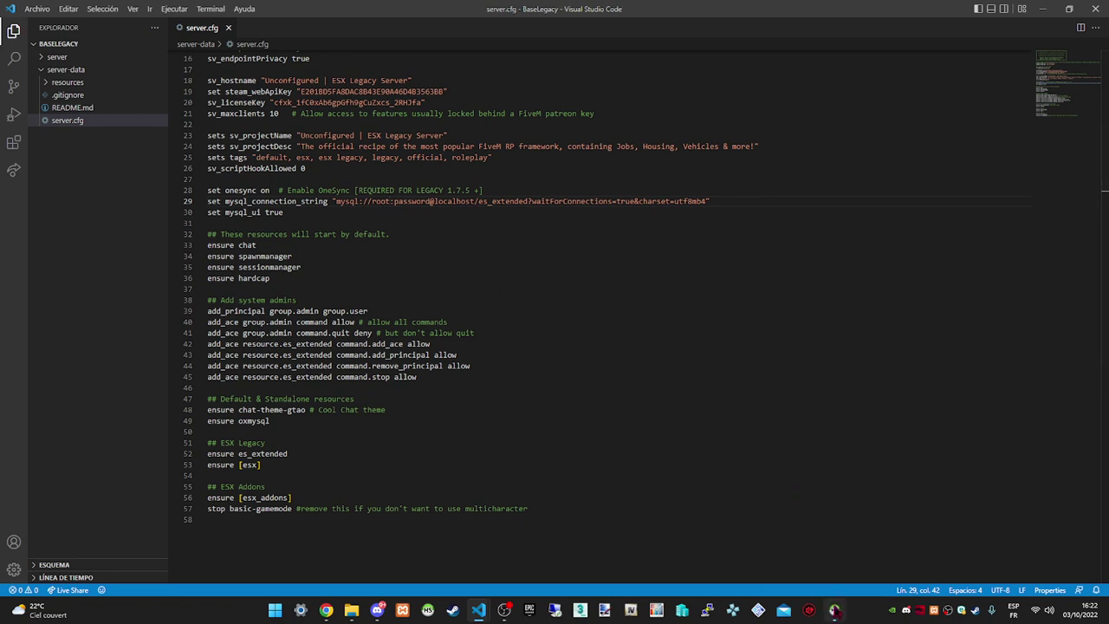
Step: Disconnect the HeidiSQL session, check the user and password fields in its session settings, and close HeidiSQL
left_click(834, 610)
left_click(39, 36)
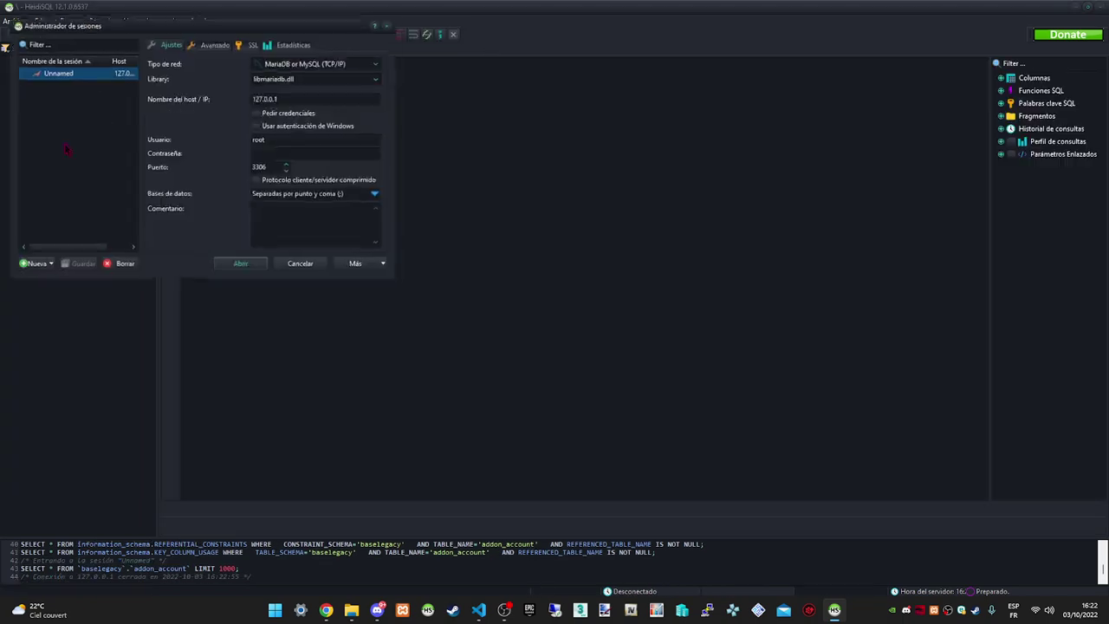
double_click(292, 143)
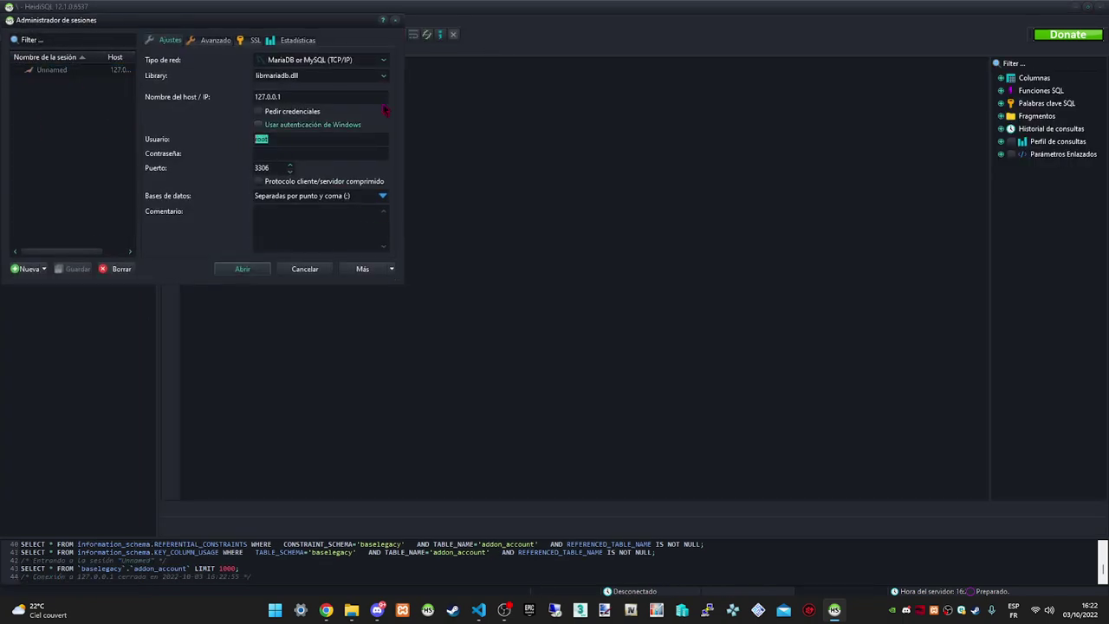
key("Tab")
left_click(392, 34)
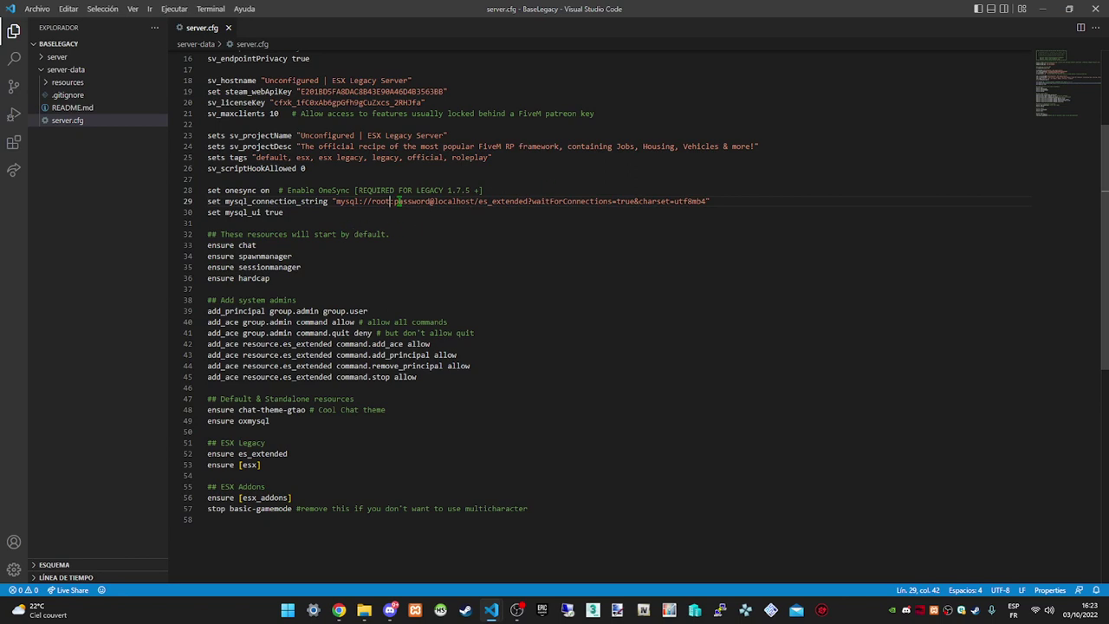
Step: Remove the colon and password placeholder after root in mysql_connection_string and save server.cfg
left_click_drag(423, 201, 427, 201)
key("BackSpace")
key("BackSpace")
key("BackSpace")
key("BackSpace")
key("BackSpace")
key("BackSpace")
key("BackSpace")
key("BackSpace")
key("BackSpace")
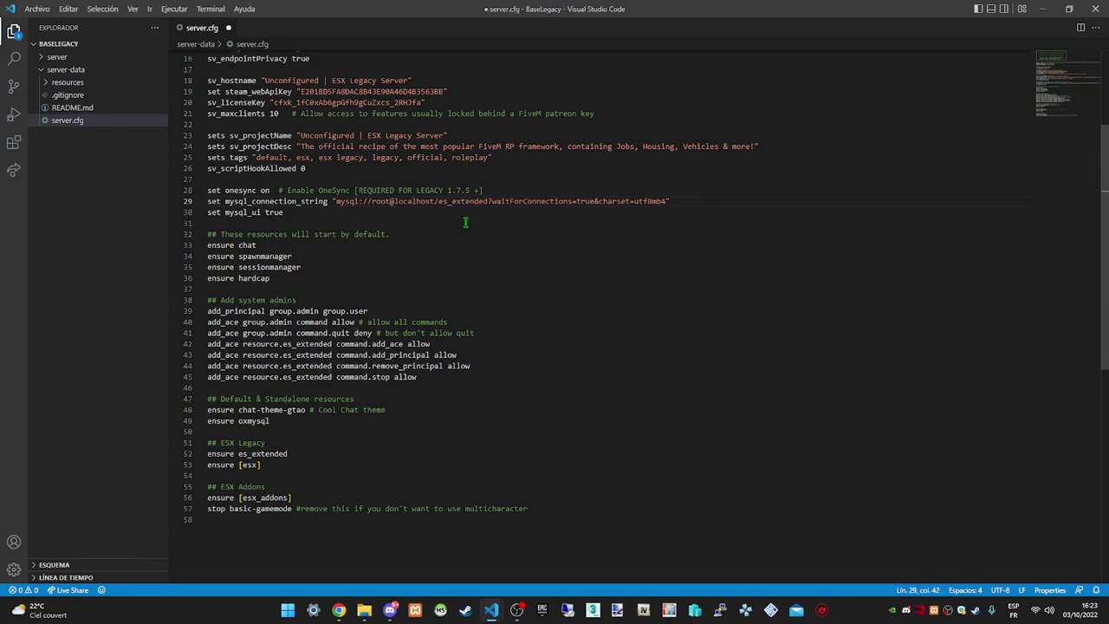
key("ctrl+s")
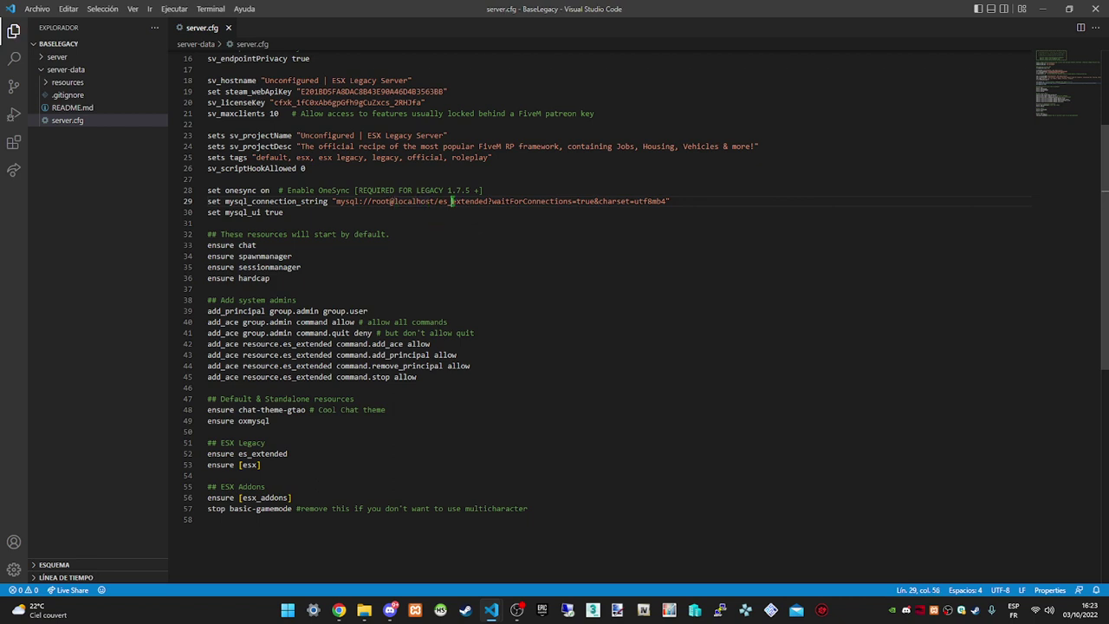
Step: Check the database name in HeidiSQL, set it to baselegacy in place of es_extended in mysql_connection_string, and save server.cfg
double_click(451, 201)
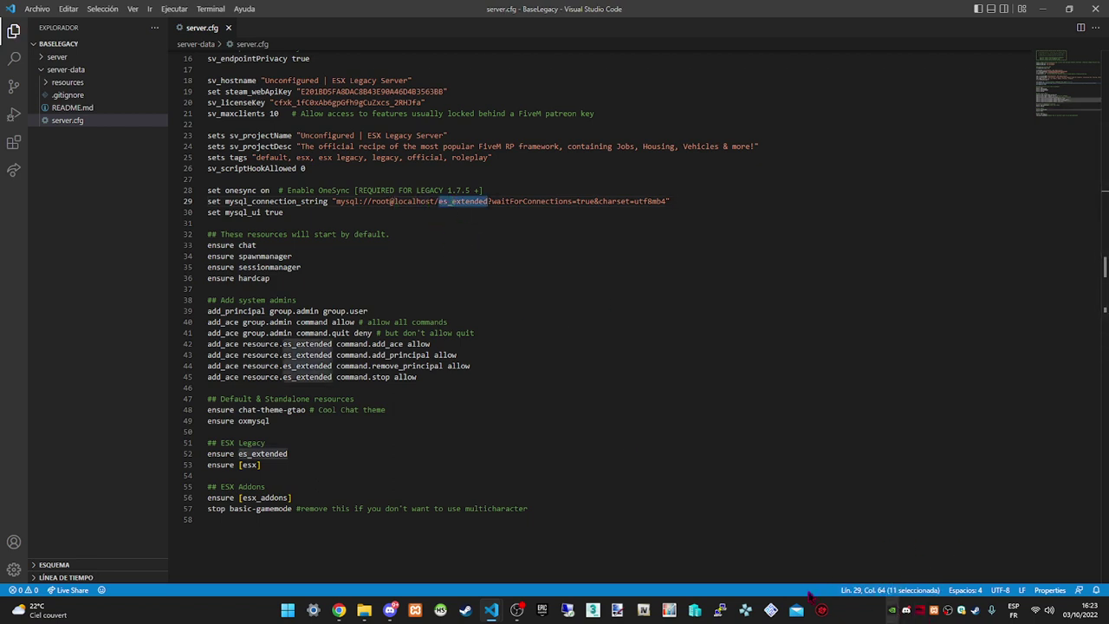
left_click(441, 610)
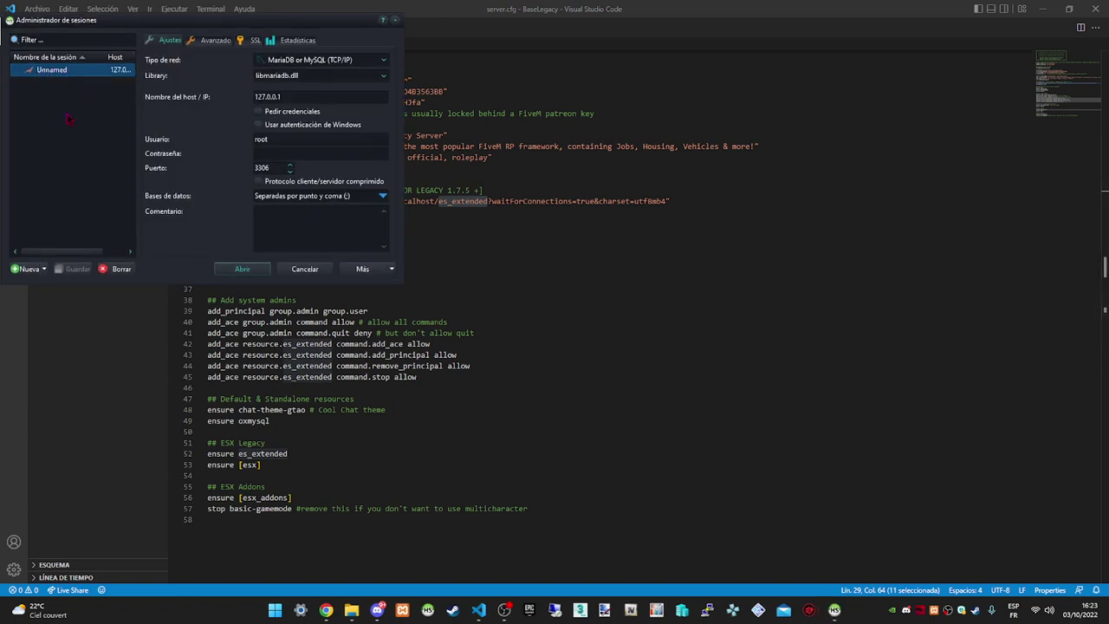
double_click(48, 70)
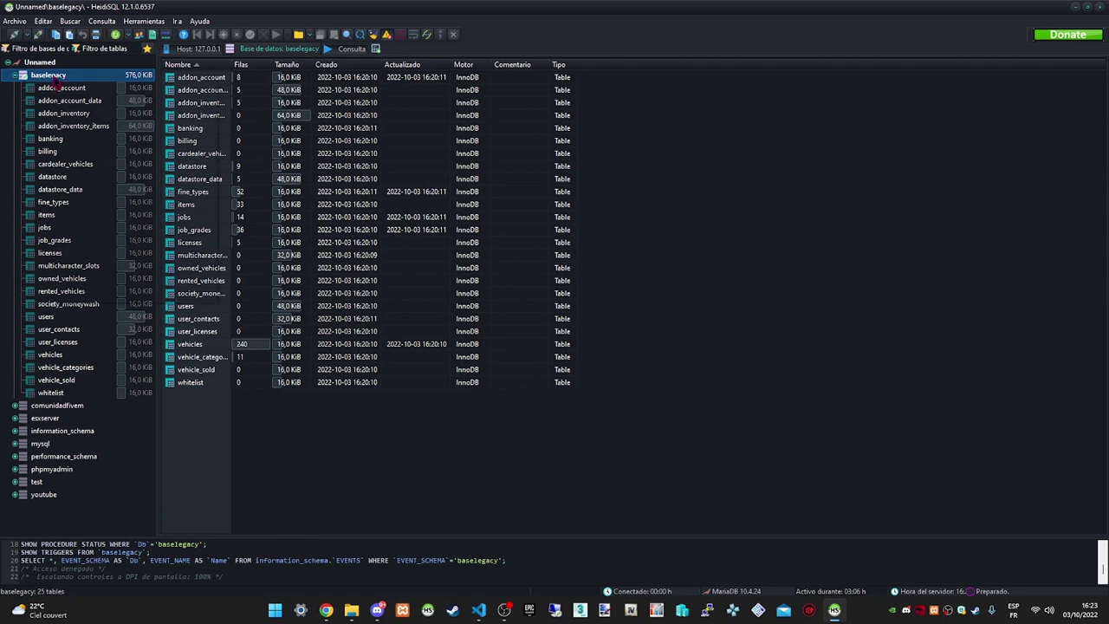
right_click(55, 82)
key("Escape")
left_click(1075, 7)
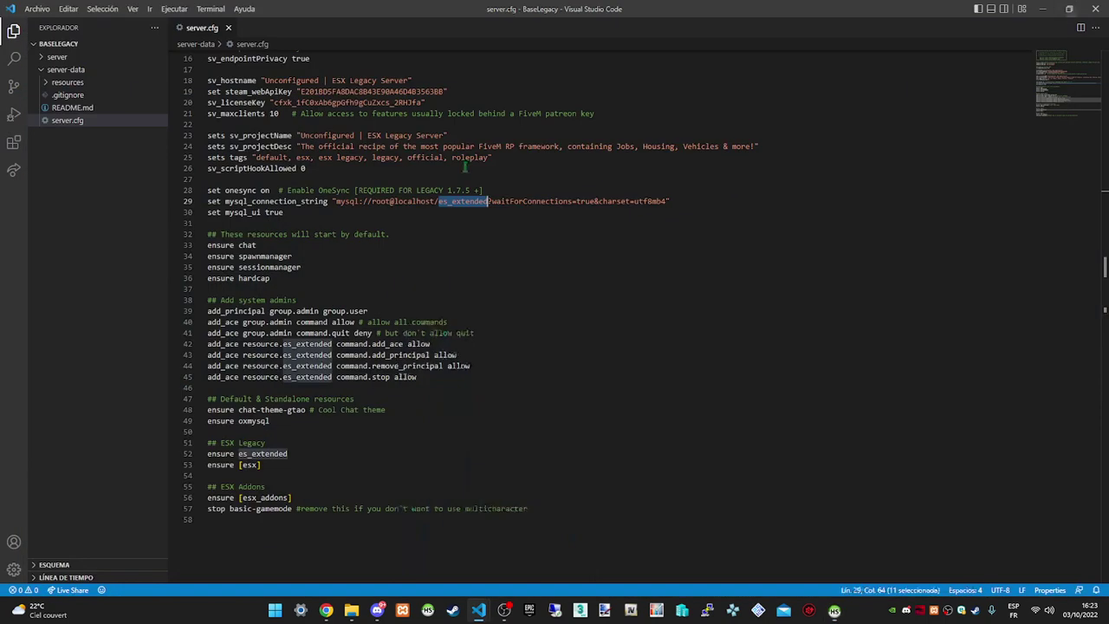
type("baselegacy")
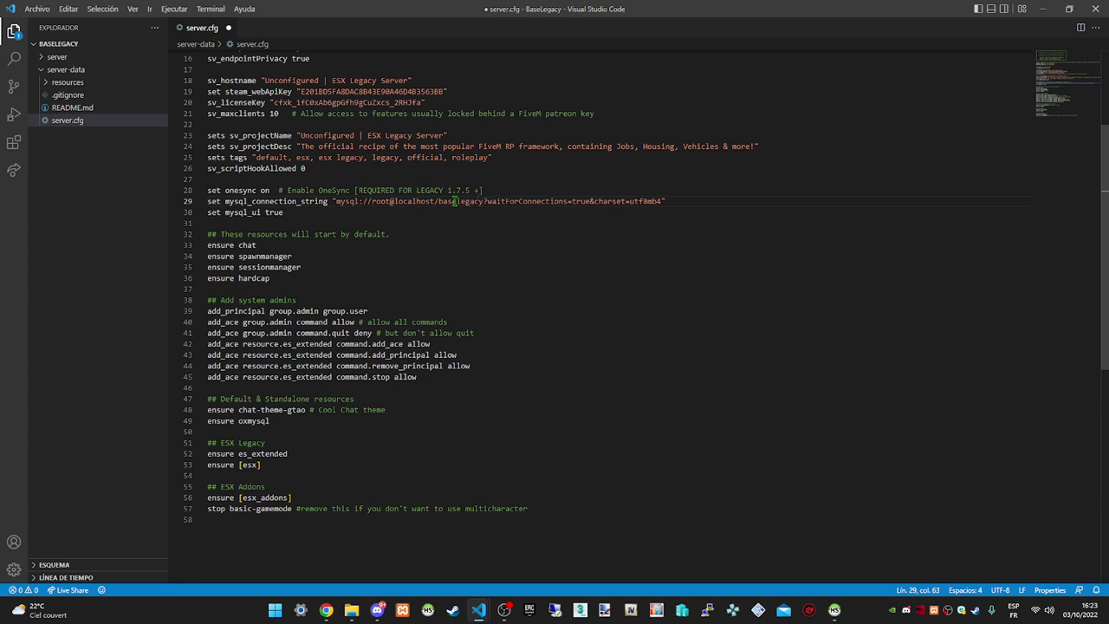
key("ctrl+s")
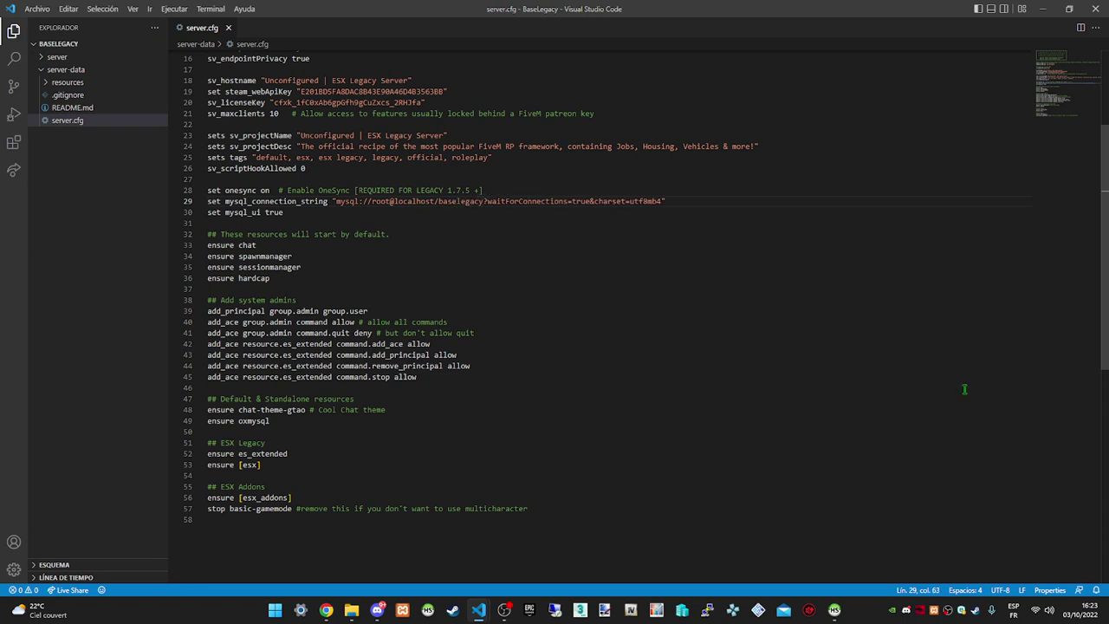
scroll(286, 520, "up", 5)
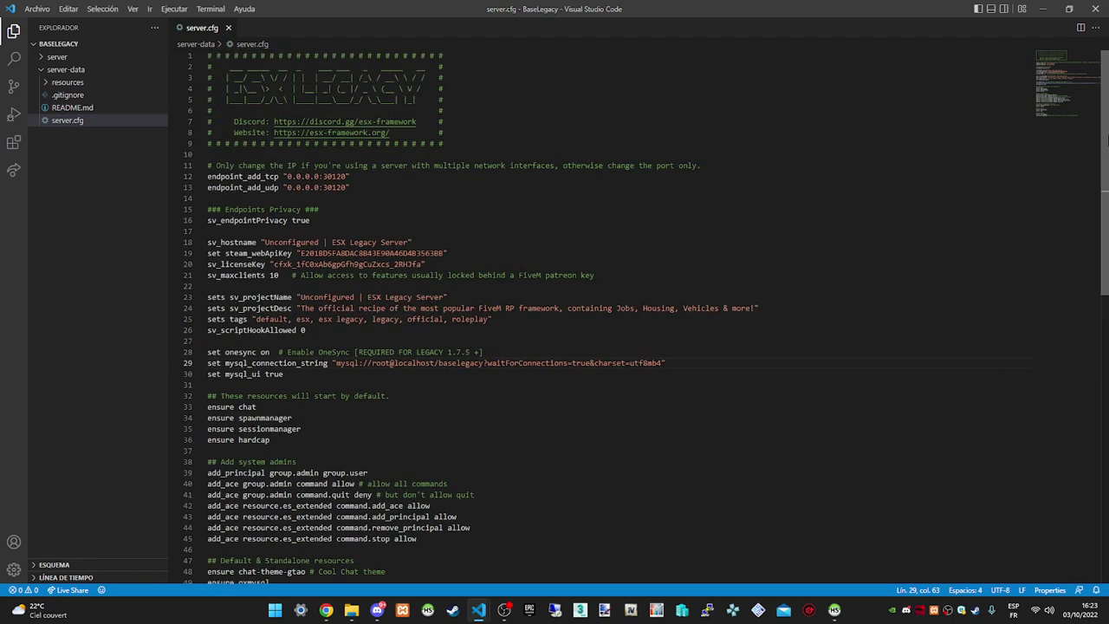
Step: Copy the run_server script from the ComunidadFiveM folder on the Servidores (E:) drive in File Explorer
left_click(351, 610)
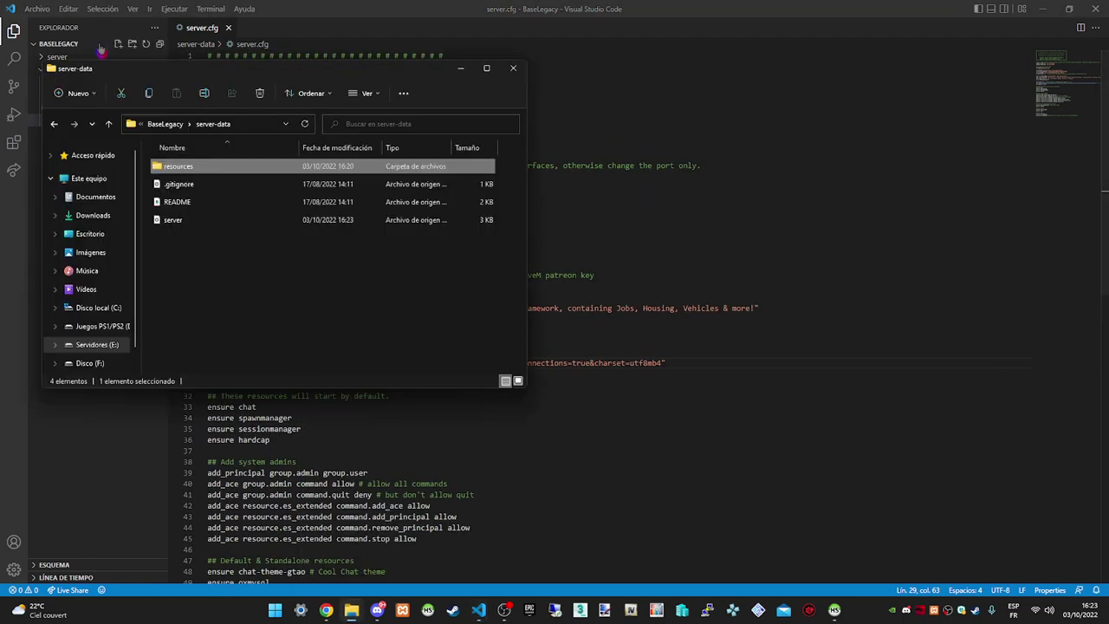
double_click(102, 48)
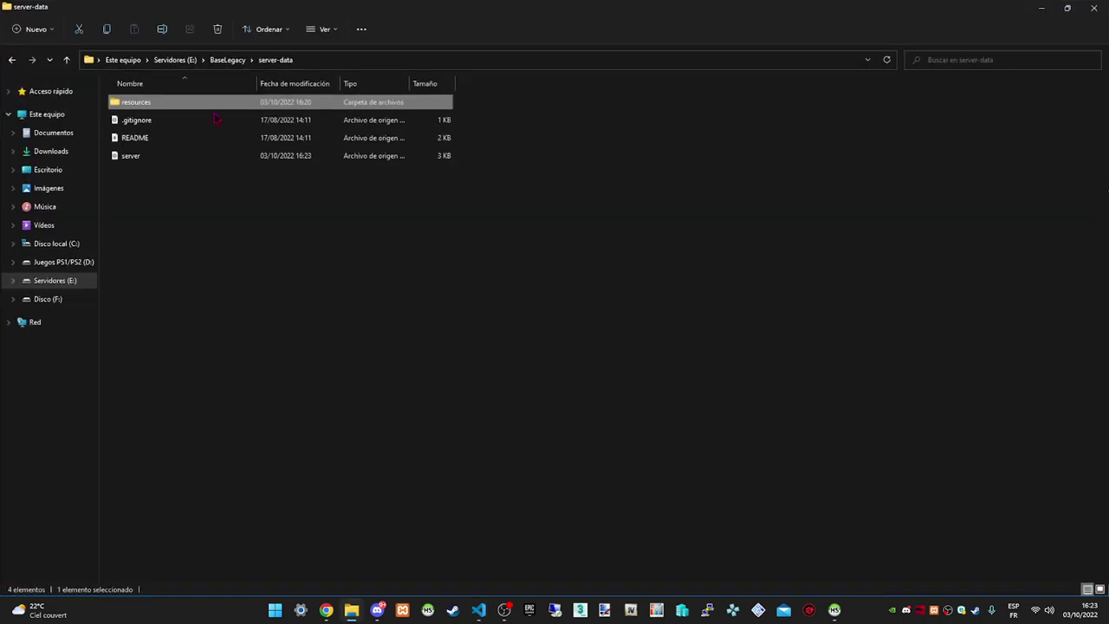
left_click(176, 60)
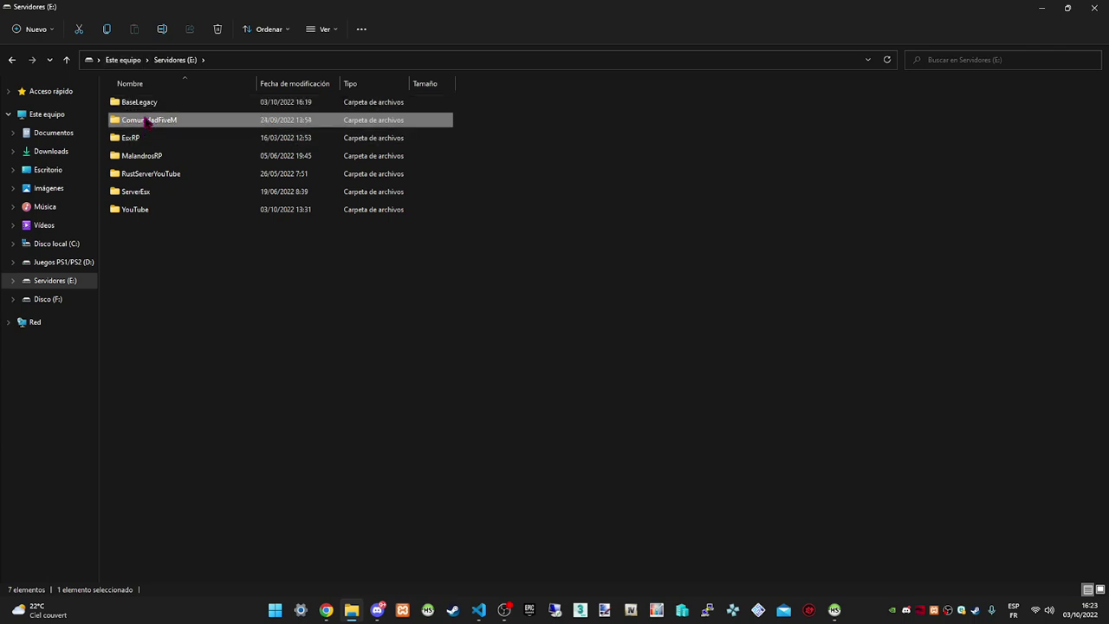
double_click(147, 121)
left_click(140, 157)
right_click(143, 161)
left_click(179, 174)
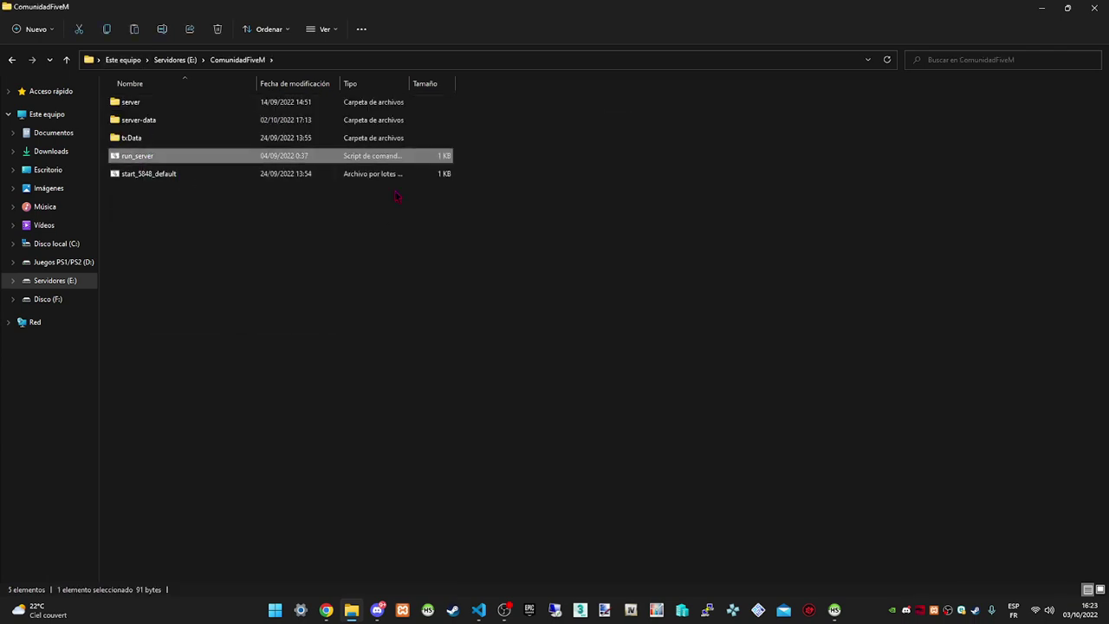
Step: Paste run_server into the BaseLegacy folder, move it into server-data, and open that subfolder
left_click(190, 61)
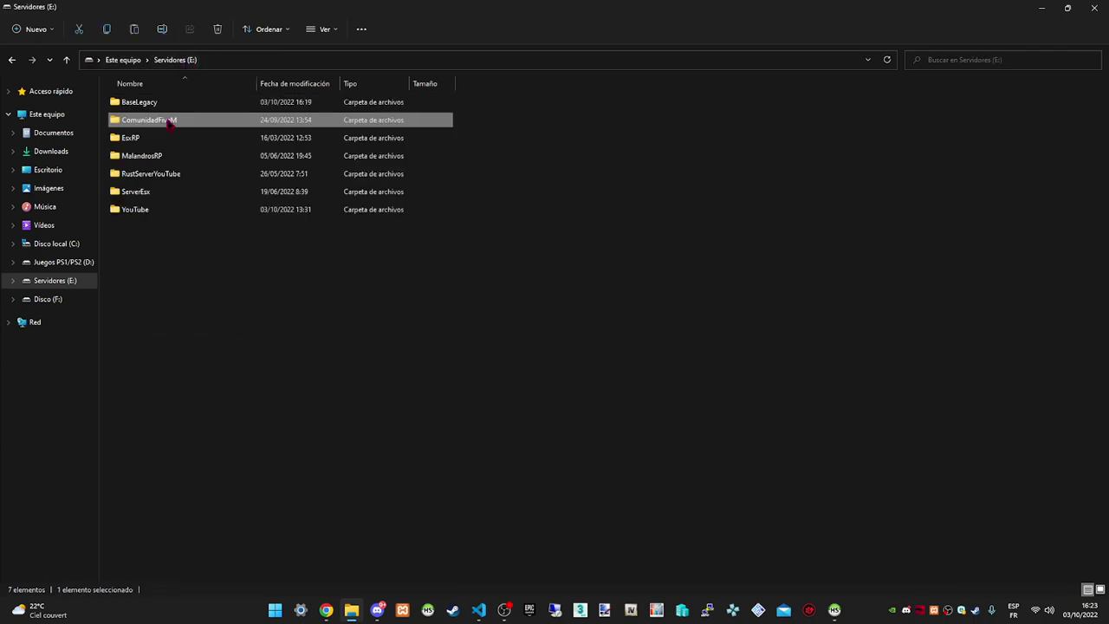
double_click(165, 102)
right_click(158, 172)
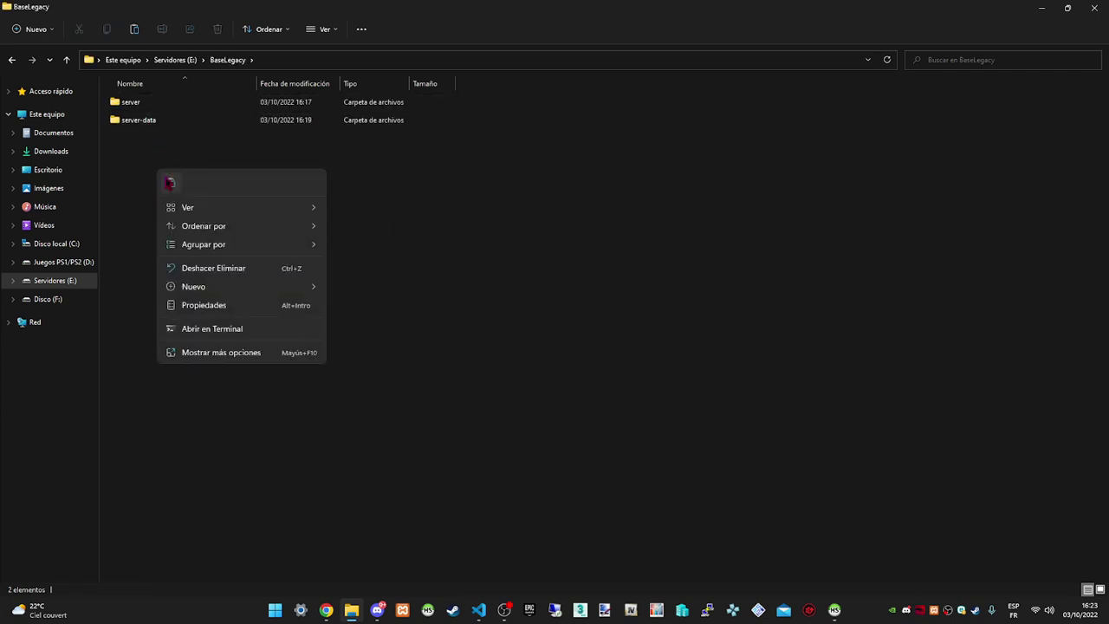
left_click(164, 177)
mouse_move(139, 139)
left_mouse_down()
mouse_move(161, 141)
mouse_move(146, 120)
left_mouse_up()
double_click(146, 119)
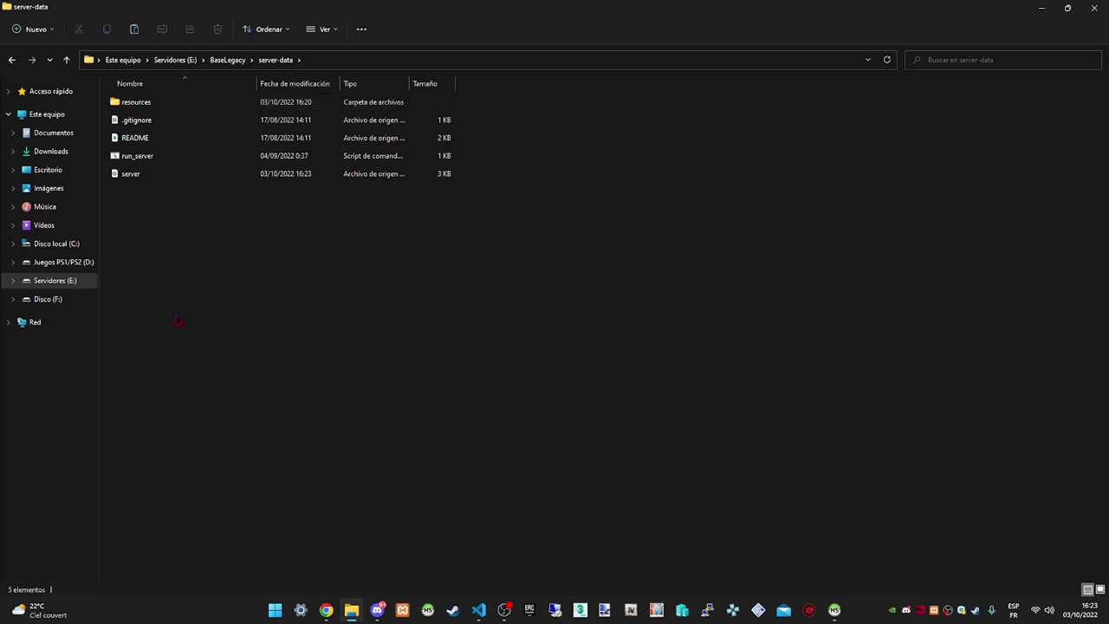
Step: Close the ComunidadFiveM server.cfg and its separate Visual Studio Code window
mouse_move(478, 611)
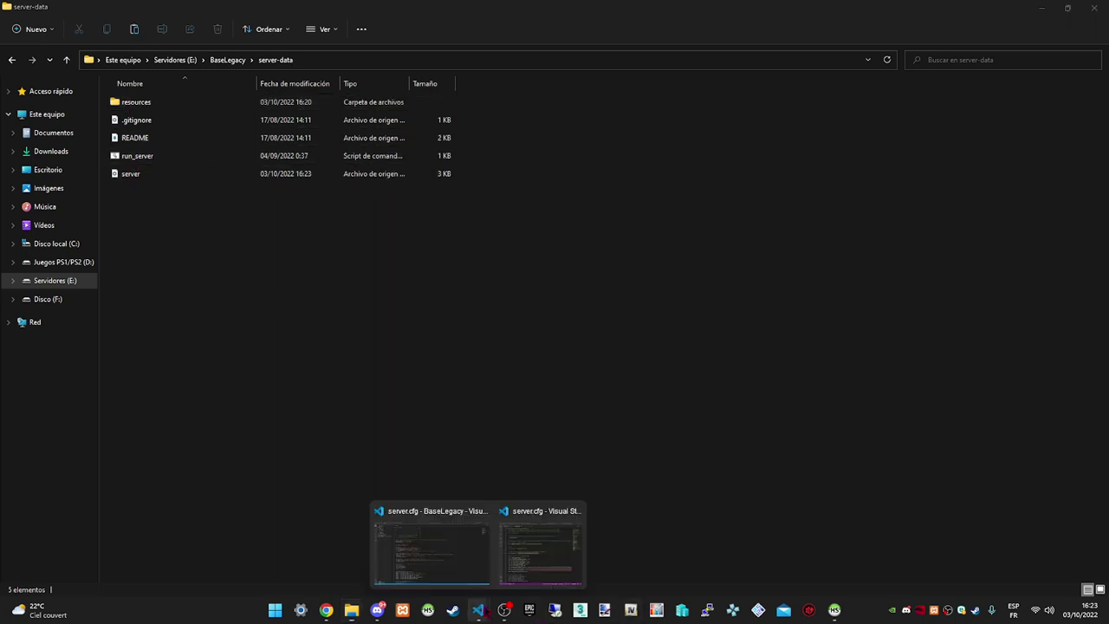
left_click(540, 541)
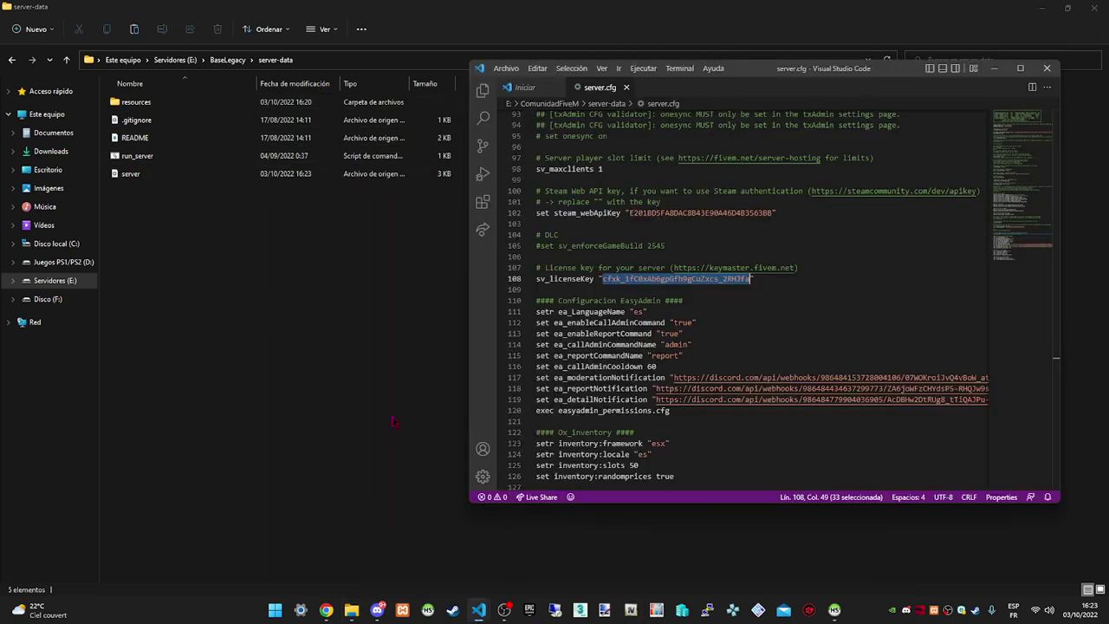
left_click(626, 87)
left_click(559, 86)
left_click(1020, 68)
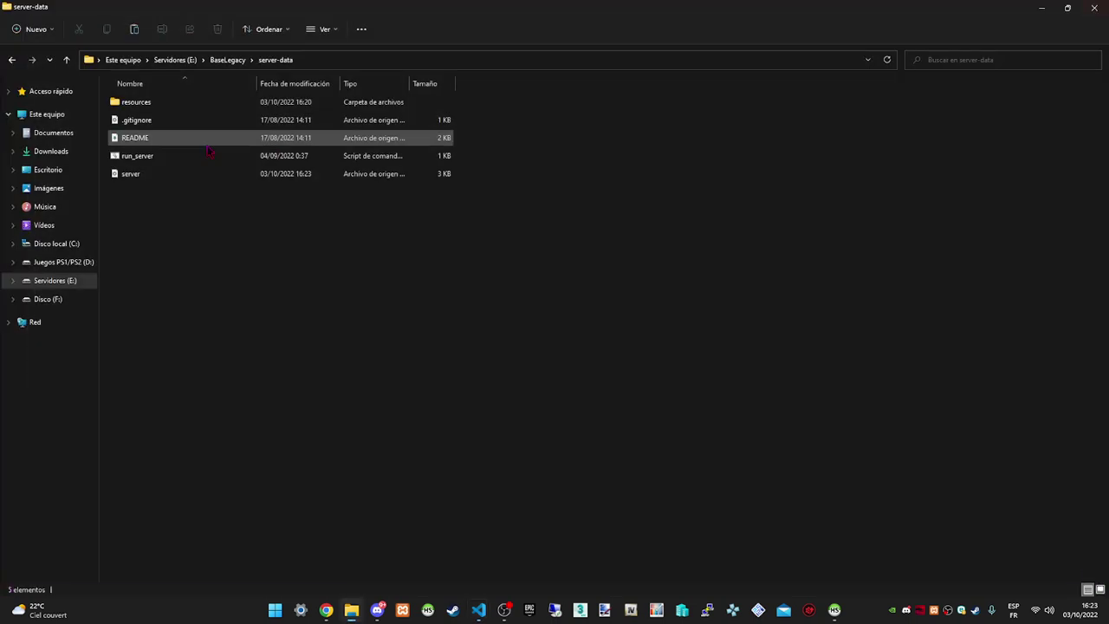
Step: Open run_server.cmd from server-data in the BaseLegacy code editor and place the editor below the folder's address path
left_click(153, 161)
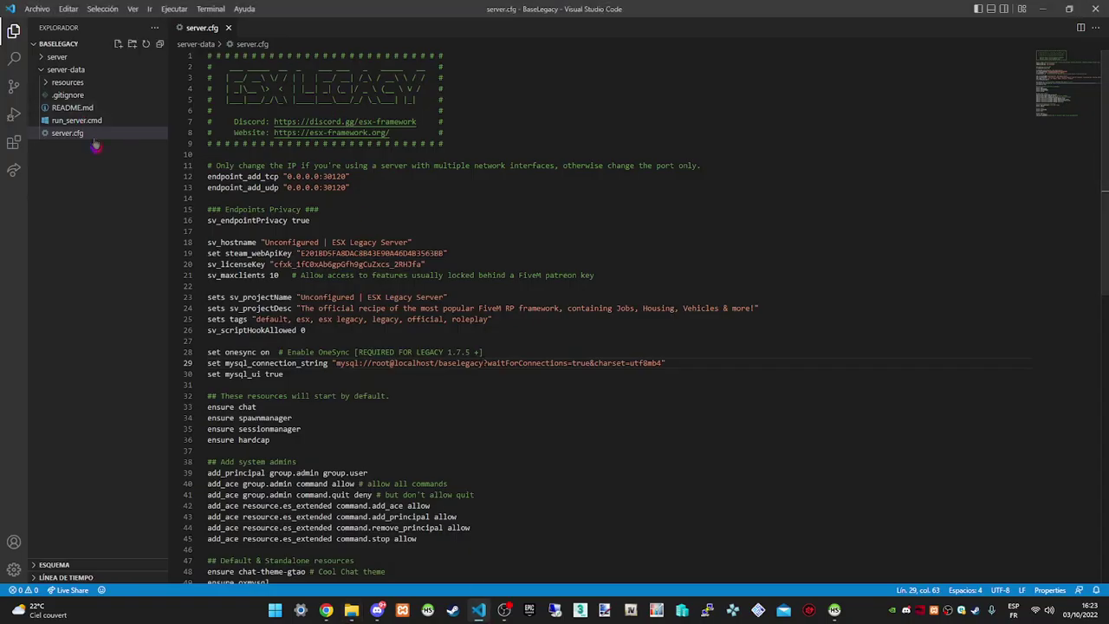
left_click(76, 121)
left_click_drag(502, 10, 532, 221)
left_click_drag(405, 266, 247, 266)
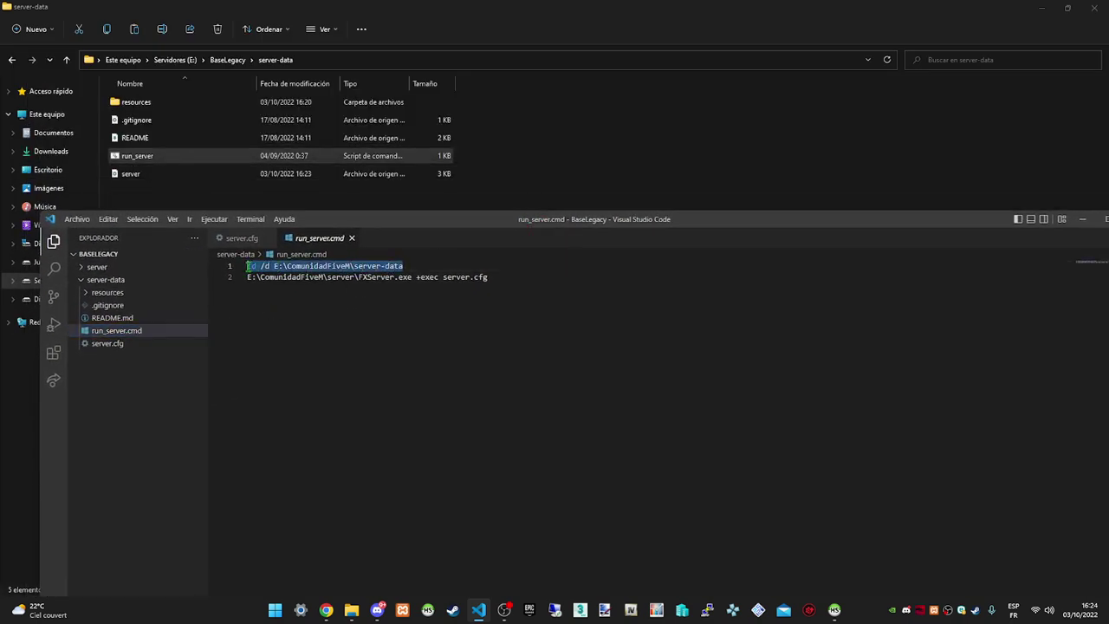
left_click(321, 265)
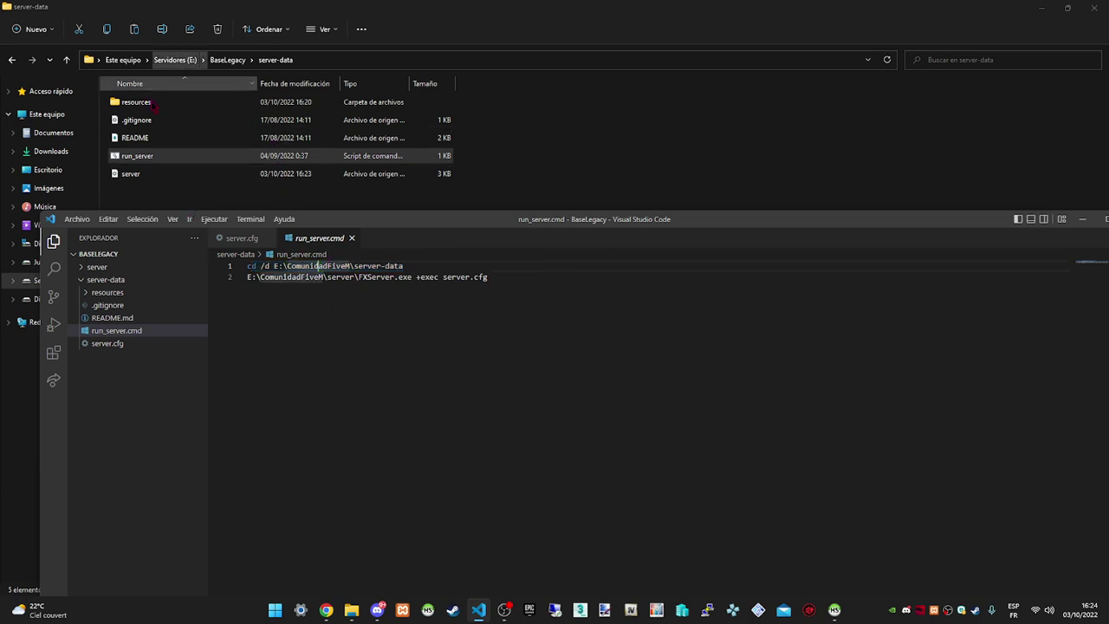
Step: Replace the cd /d path on the first line of run_server.cmd with the copied folder path E:\BaseLegacy\server-data
left_click(178, 59)
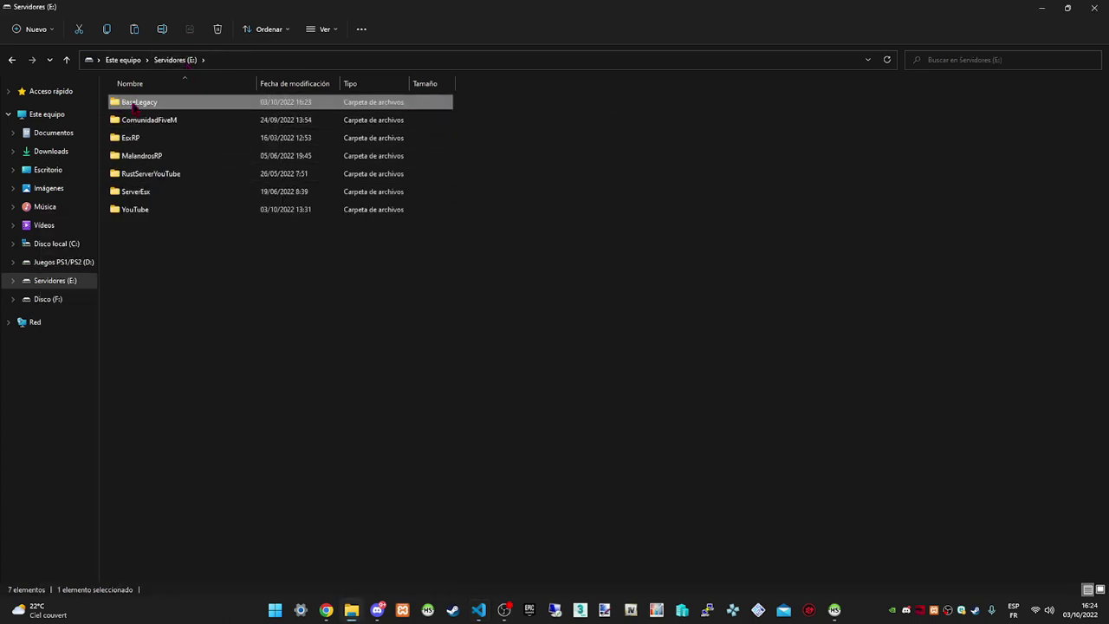
double_click(134, 104)
double_click(163, 124)
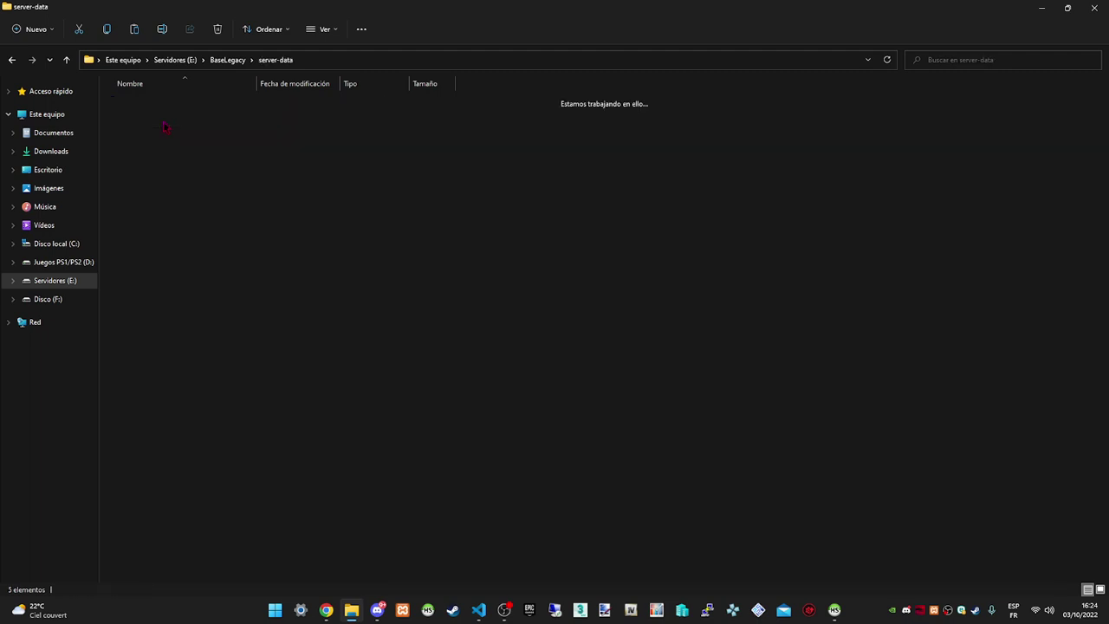
left_click(344, 61)
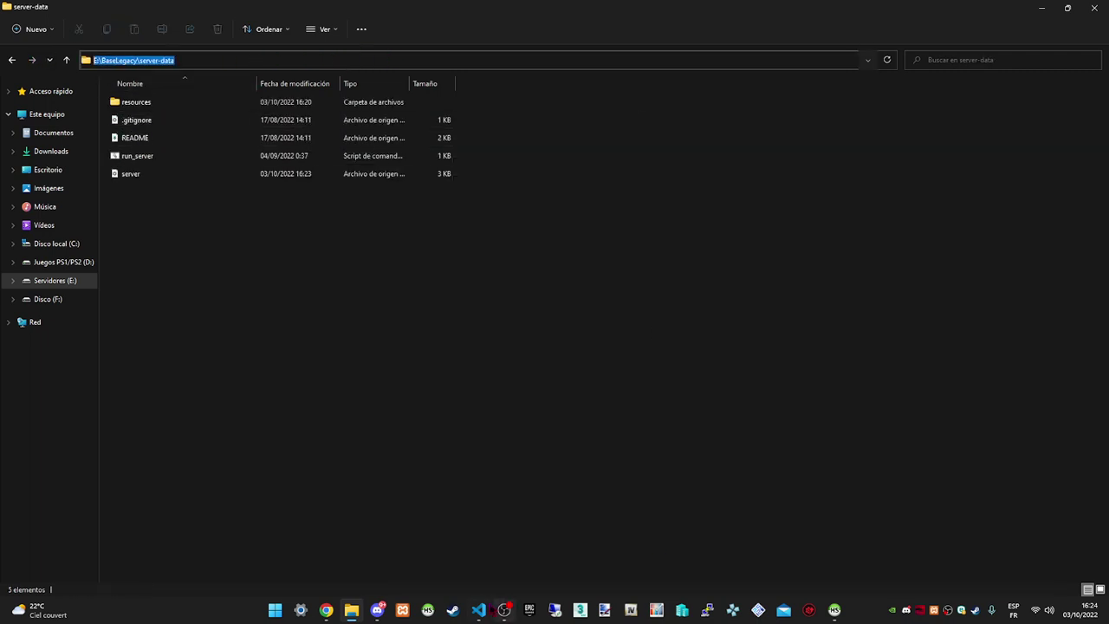
left_click(479, 610)
left_click_drag(417, 266, 276, 266)
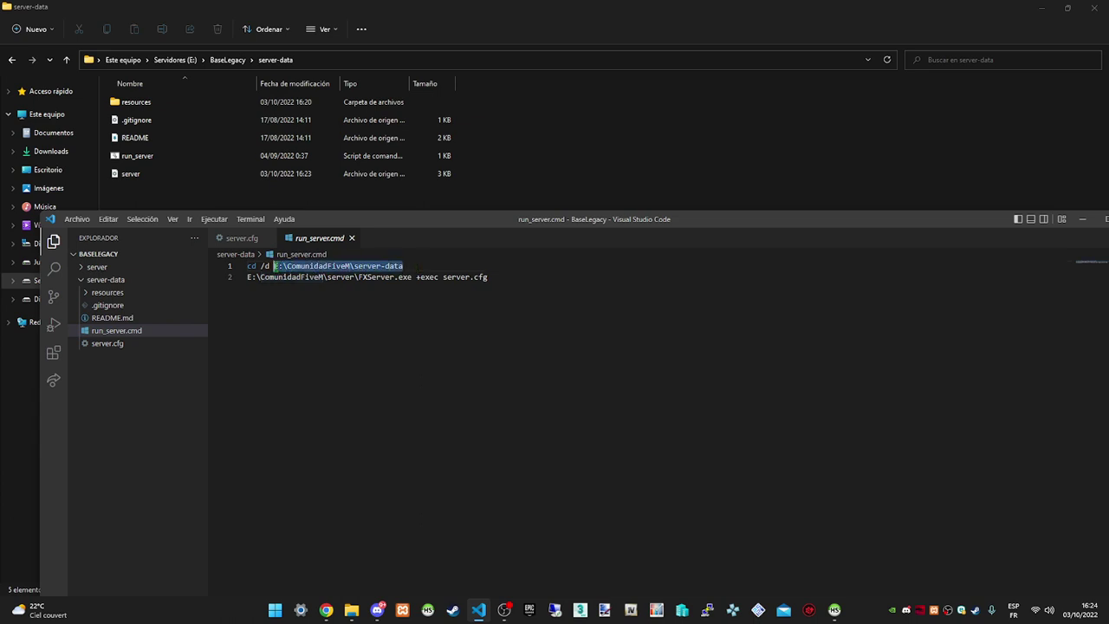
key("ctrl+v")
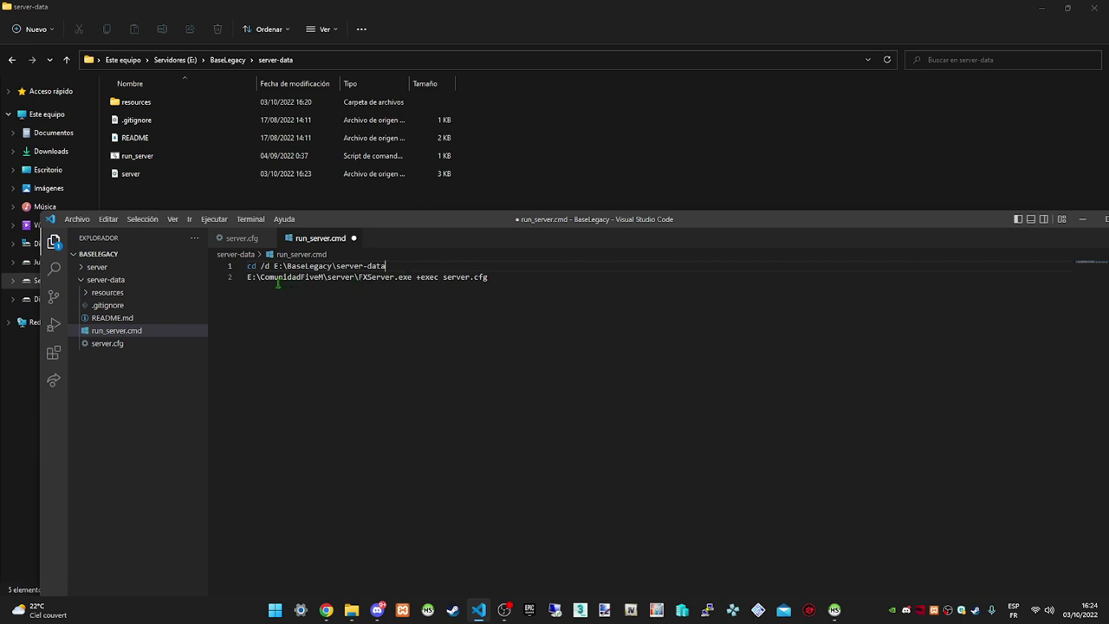
Step: Open the server folder inside BaseLegacy and copy its path, E:\BaseLegacy\server, for the FXServer.exe line
left_click_drag(259, 277, 412, 277)
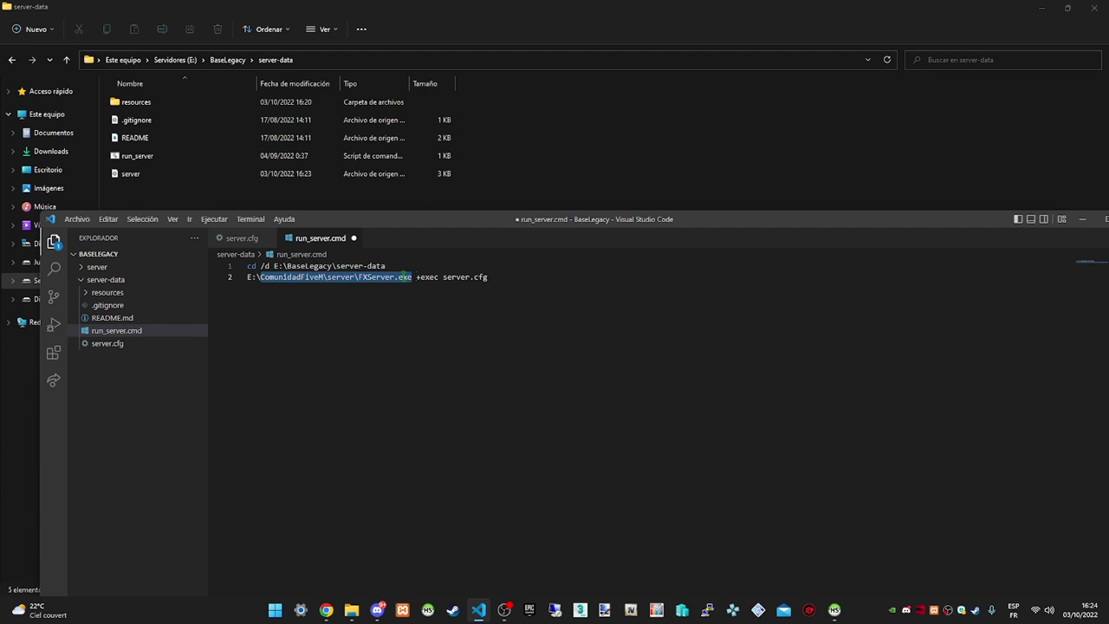
left_click(488, 278)
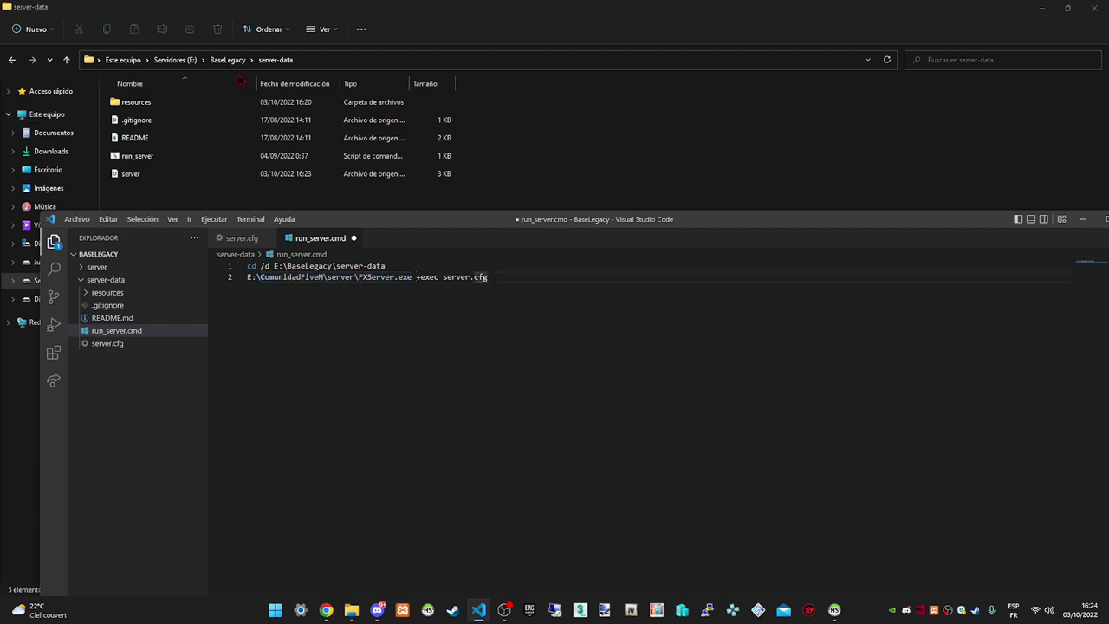
left_click(12, 59)
left_click(121, 102)
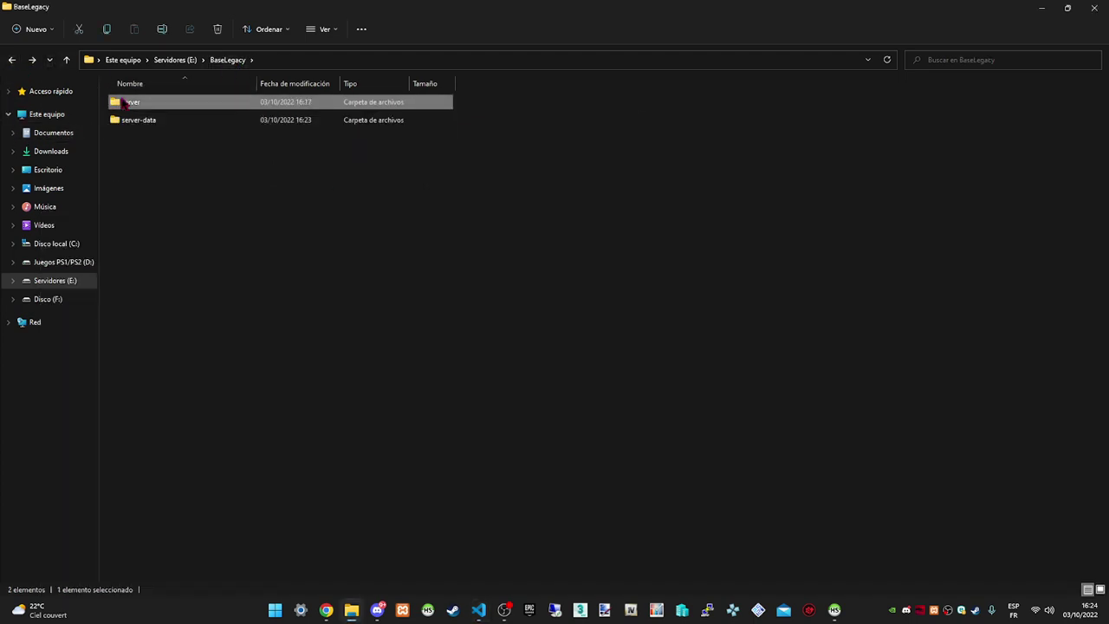
double_click(121, 101)
left_click(122, 103)
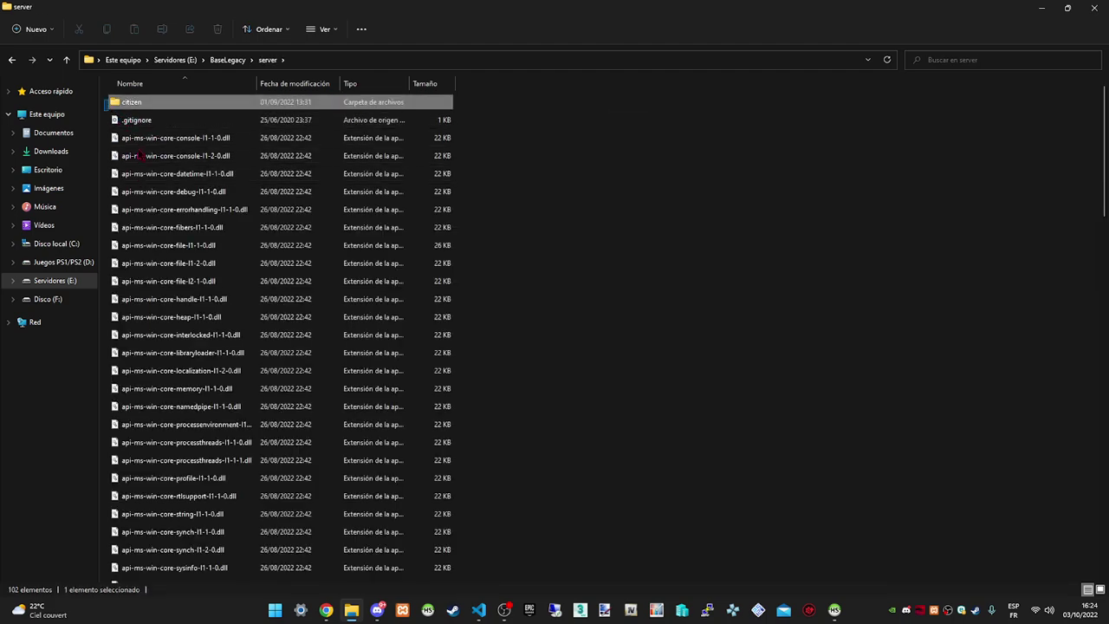
scroll(618, 349, "down", 5)
left_click(618, 350)
left_click(219, 59)
key("ctrl+c")
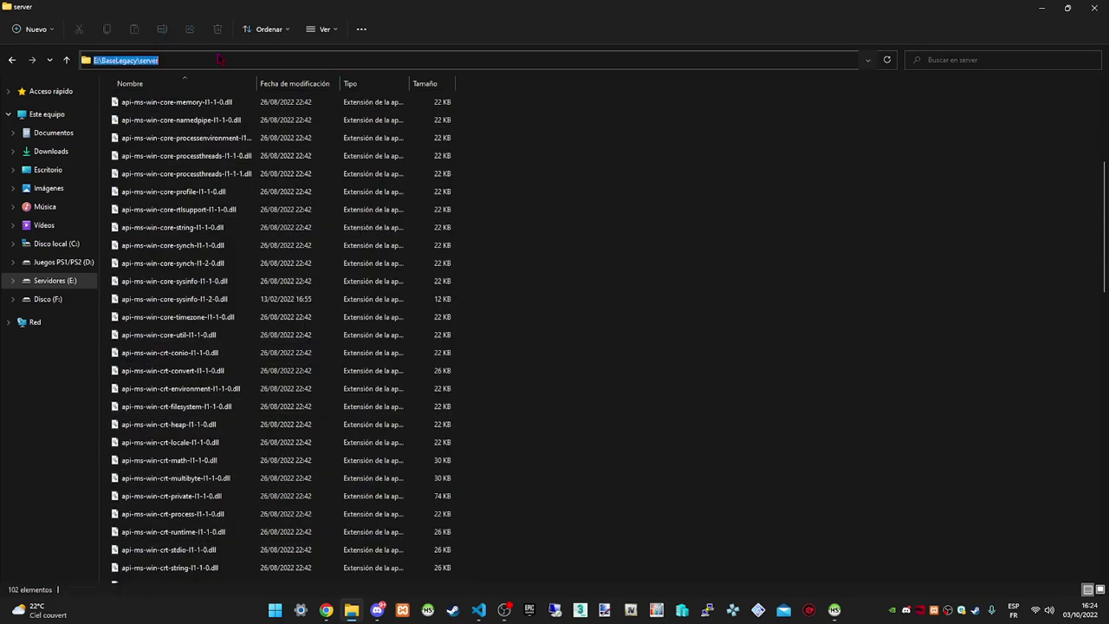
Step: Replace the folder path before FXServer.exe in run_server.cmd with E:\BaseLegacy\server and save the file
key("alt+Tab")
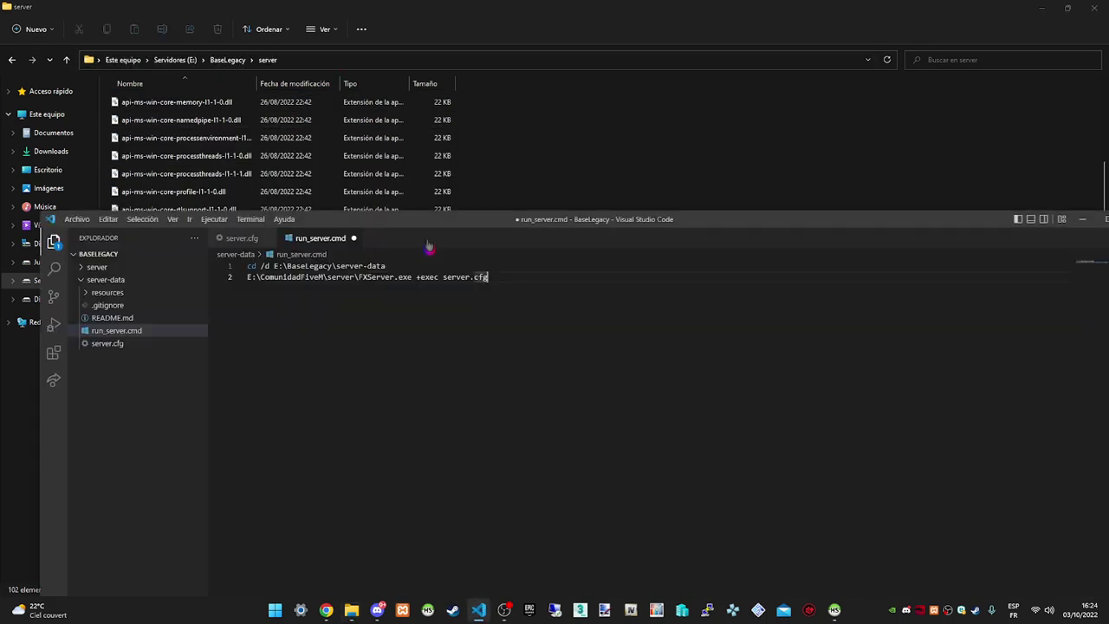
left_click(356, 277)
left_click_drag(356, 277, 247, 277)
key("ctrl+v")
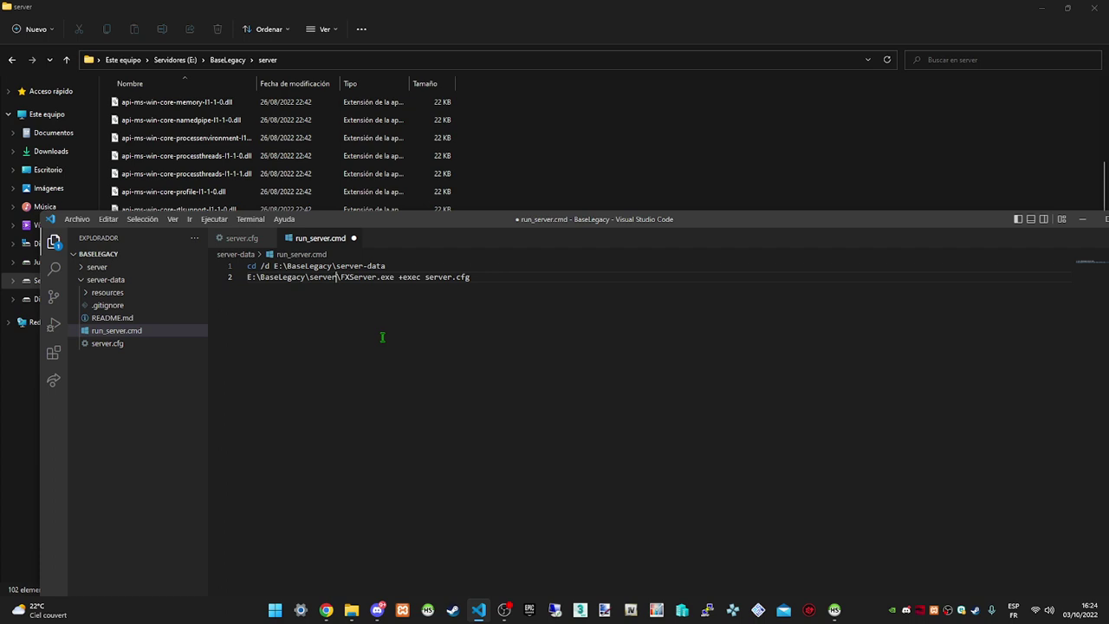
key("ctrl+s")
Step: Maximise the code editor to view server.cfg, minimise it, and return to the BaseLegacy folder in File Explorer
left_click_drag(609, 217, 589, 102)
left_click(1091, 102)
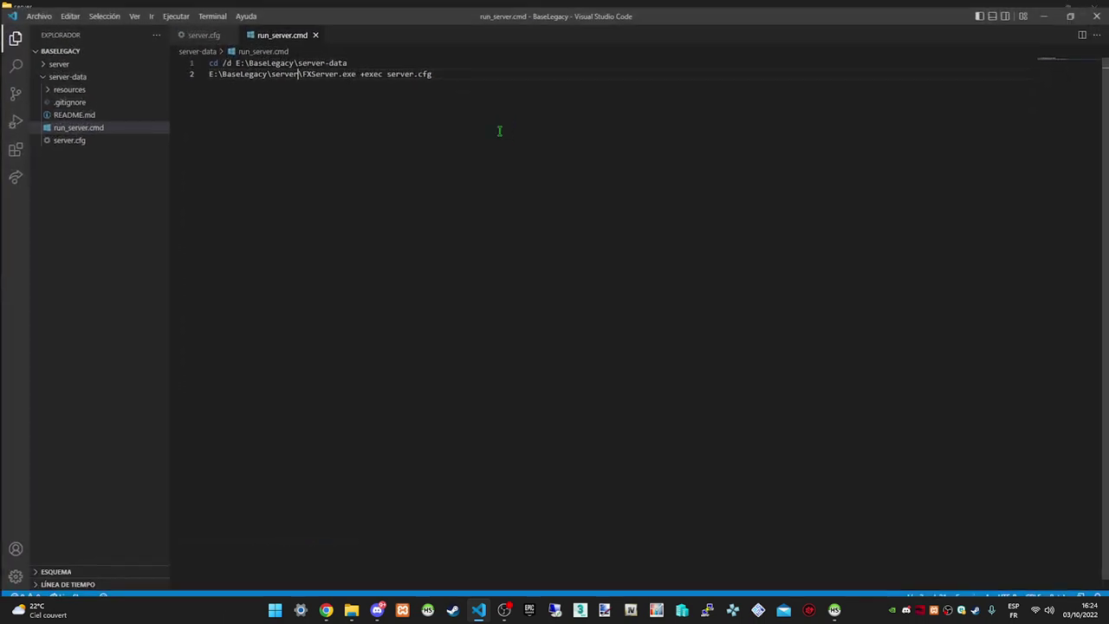
left_click(204, 27)
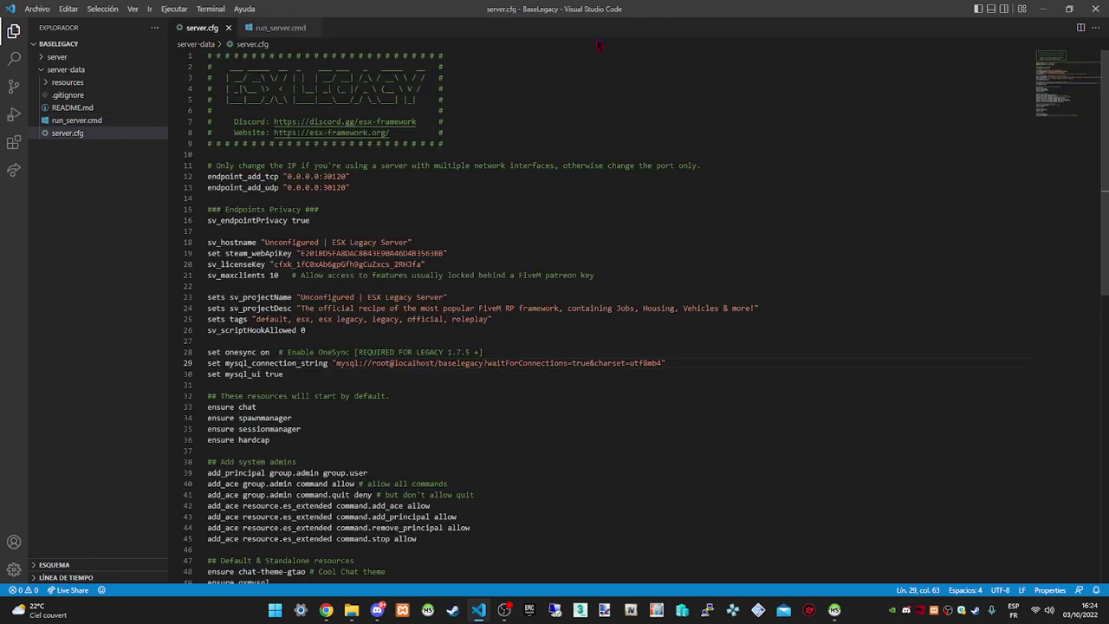
left_click(1045, 8)
left_click(227, 60)
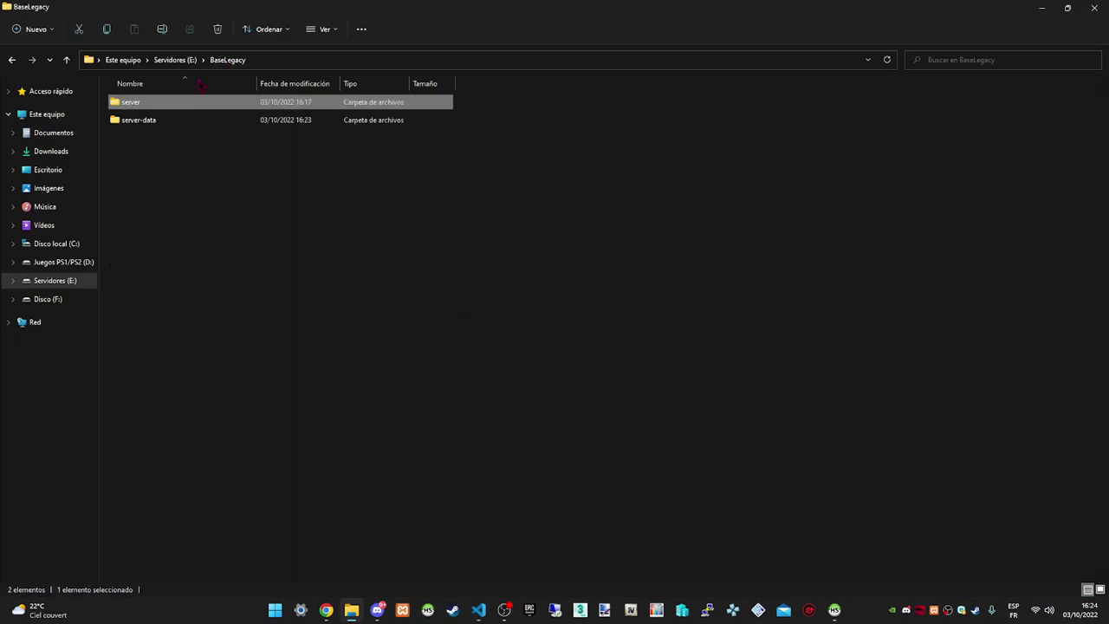
Step: Start the server with run_server from the server-data folder and reposition its console window
double_click(152, 121)
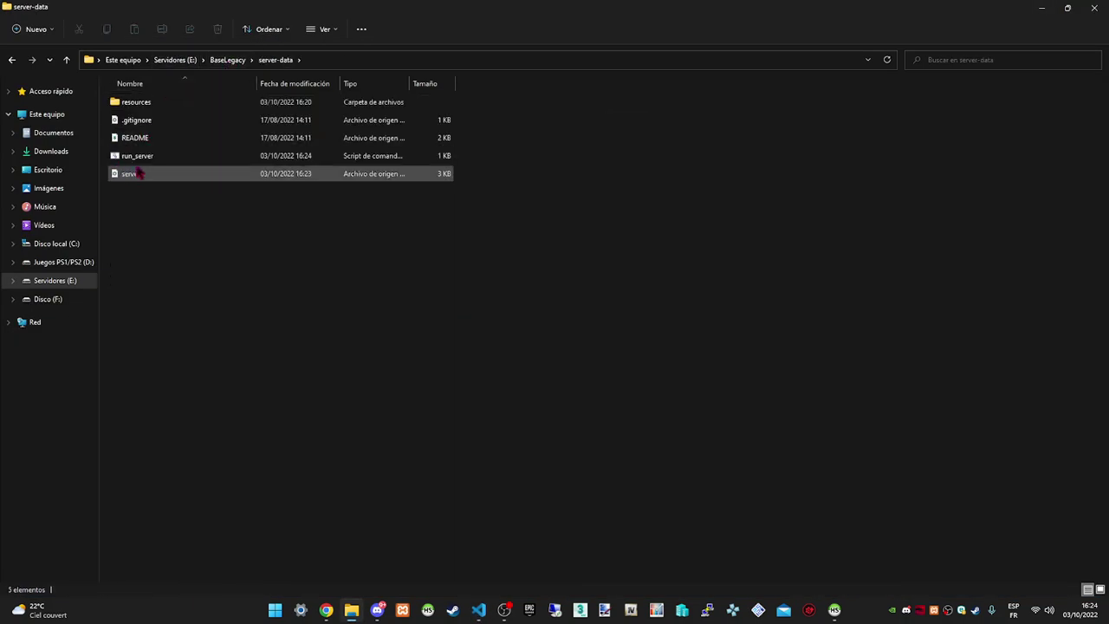
double_click(137, 155)
left_click_drag(199, 51, 433, 87)
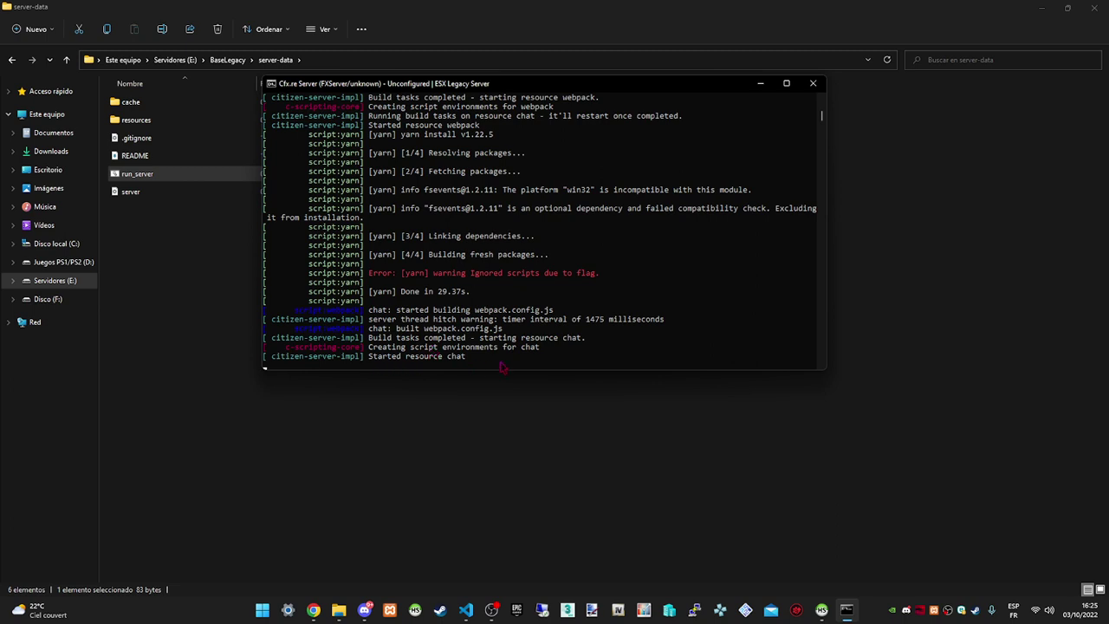
Step: Stop the running server from its console and launch run_server again
left_click(541, 311)
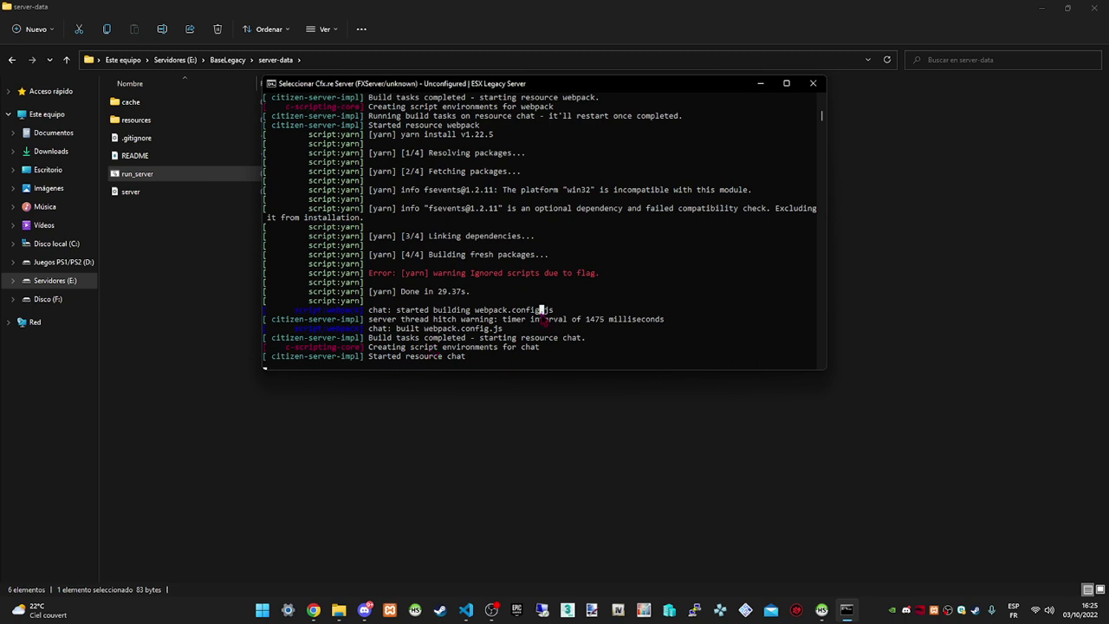
key("Escape")
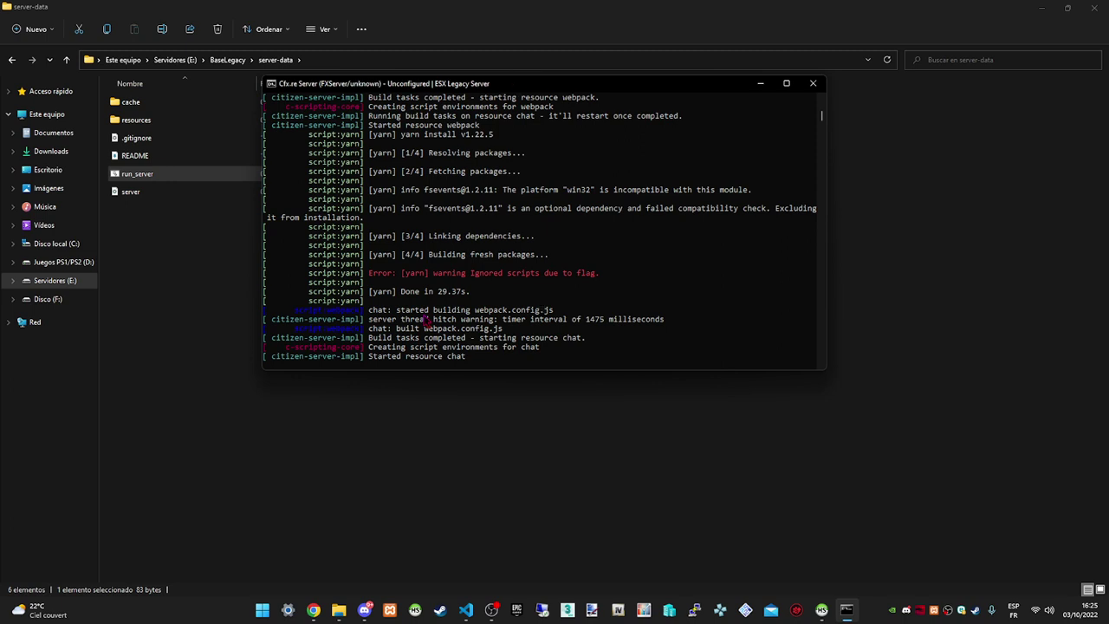
key("ctrl+c")
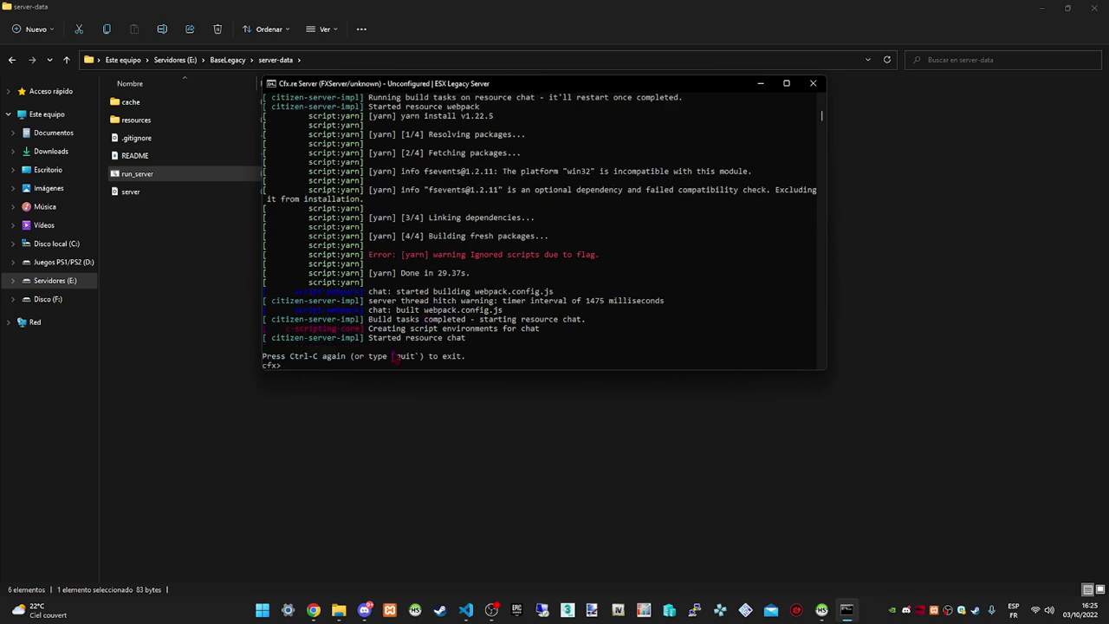
key("ctrl+c")
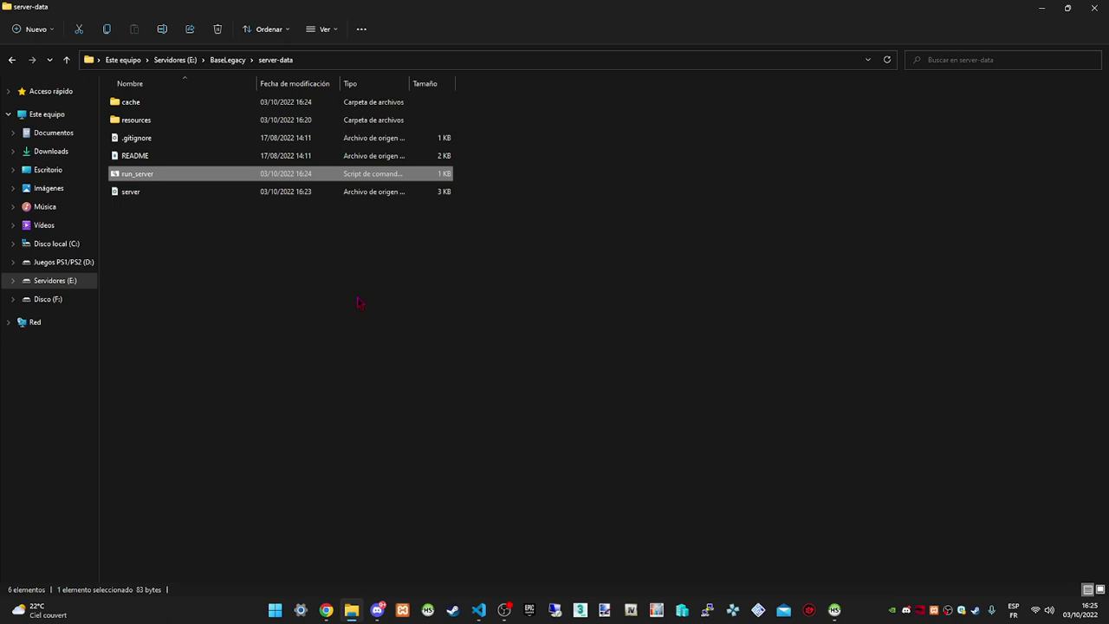
double_click(235, 173)
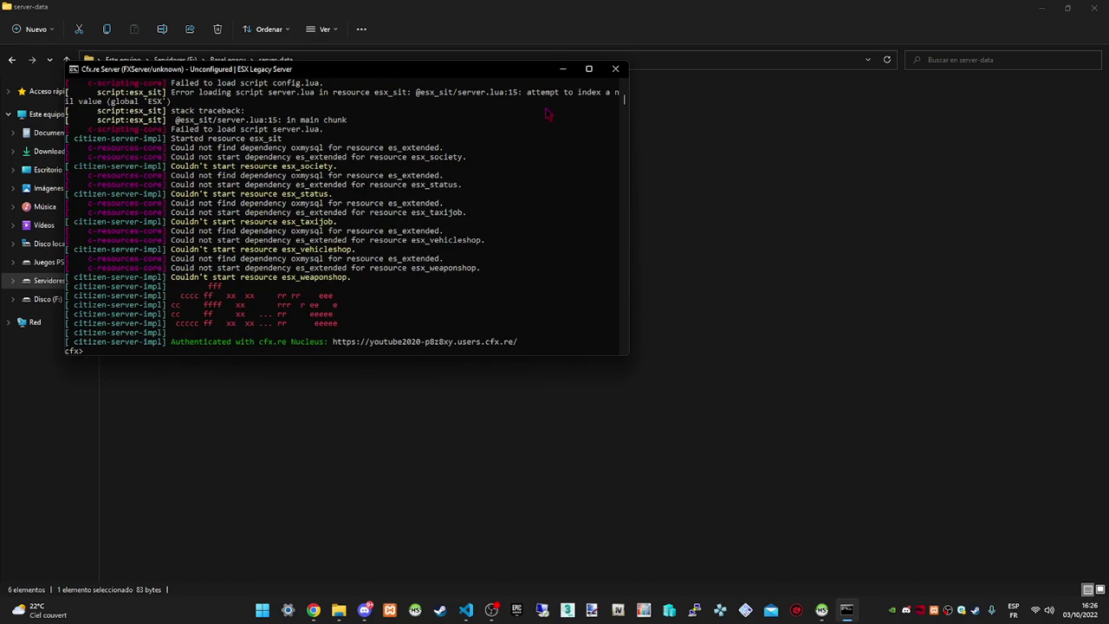
Step: Maximise the server console and examine the startup log for resources and dependencies that fail to load
left_click(589, 70)
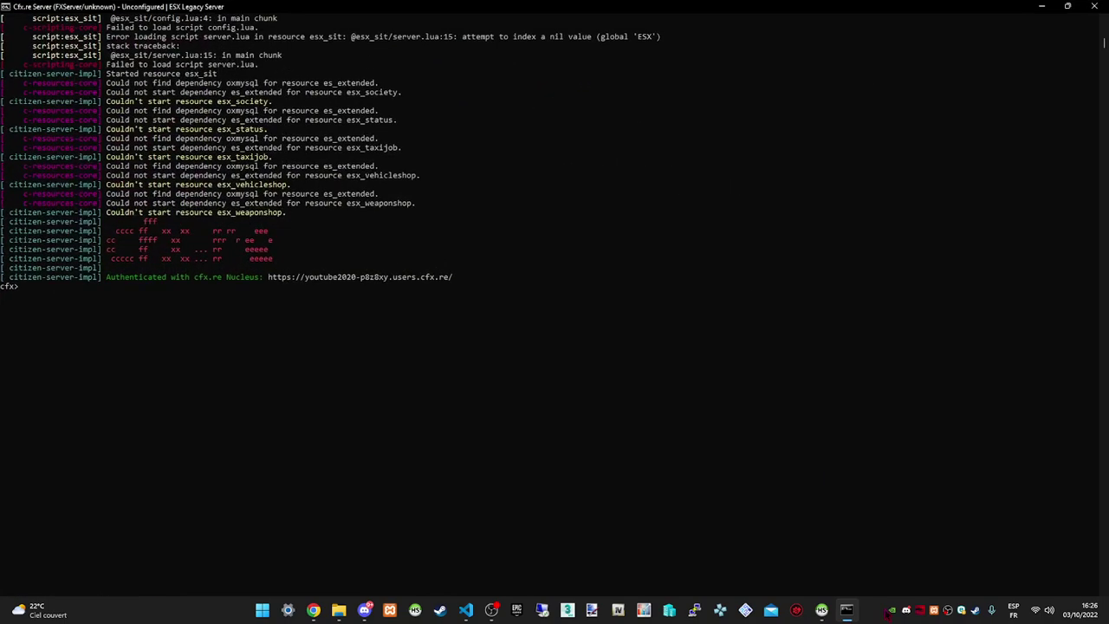
scroll(500, 266, "up", 20)
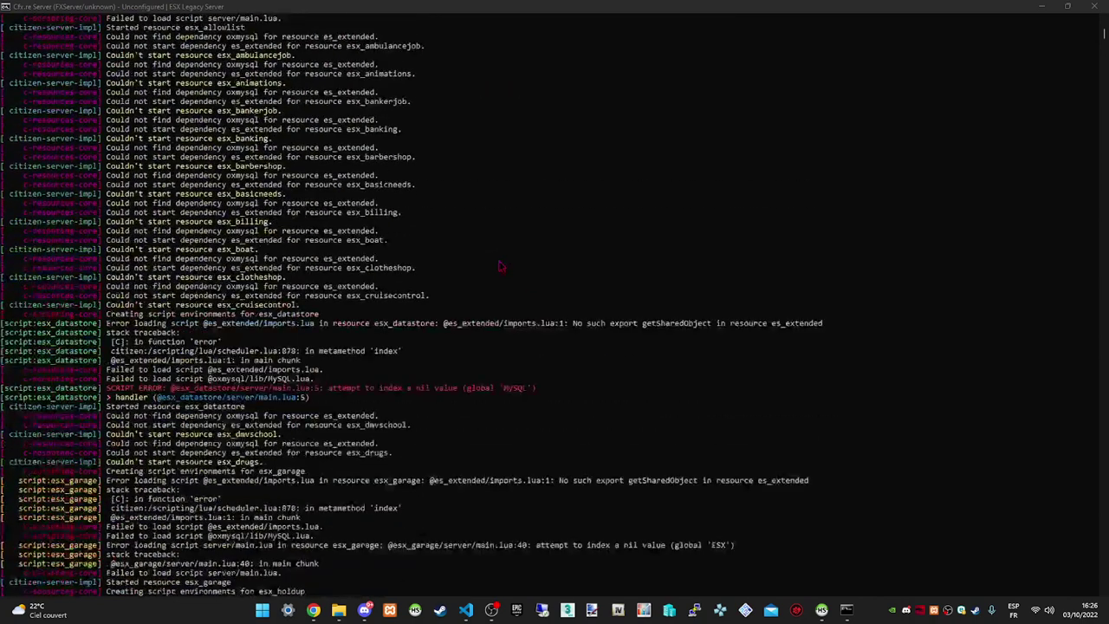
scroll(282, 165, "up", 15)
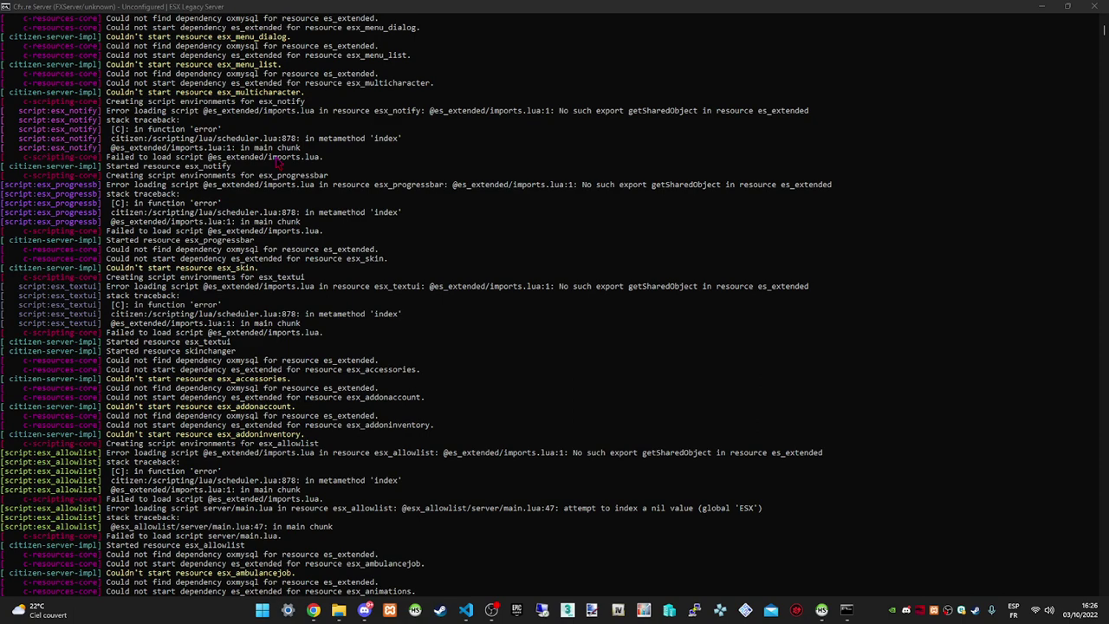
scroll(278, 162, "up", 14)
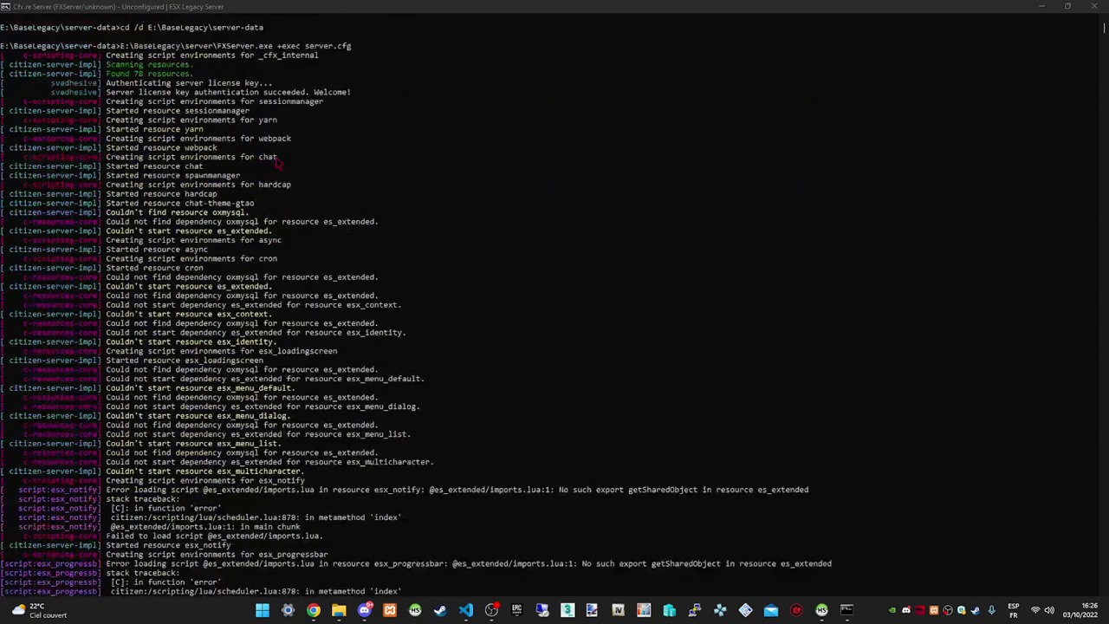
scroll(284, 209, "down", 20)
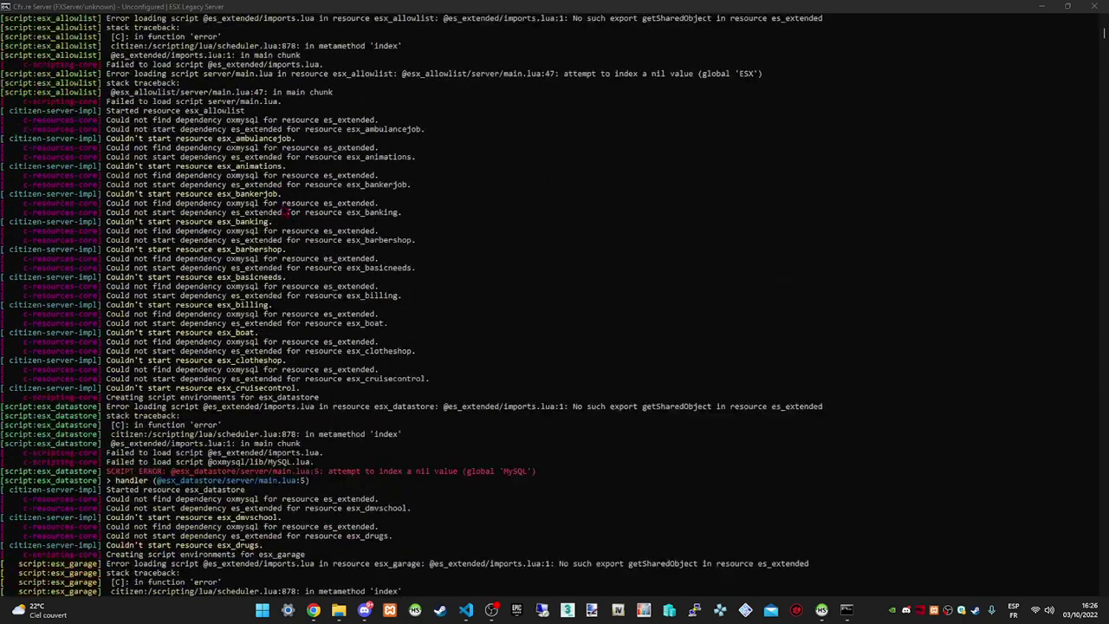
scroll(305, 223, "down", 20)
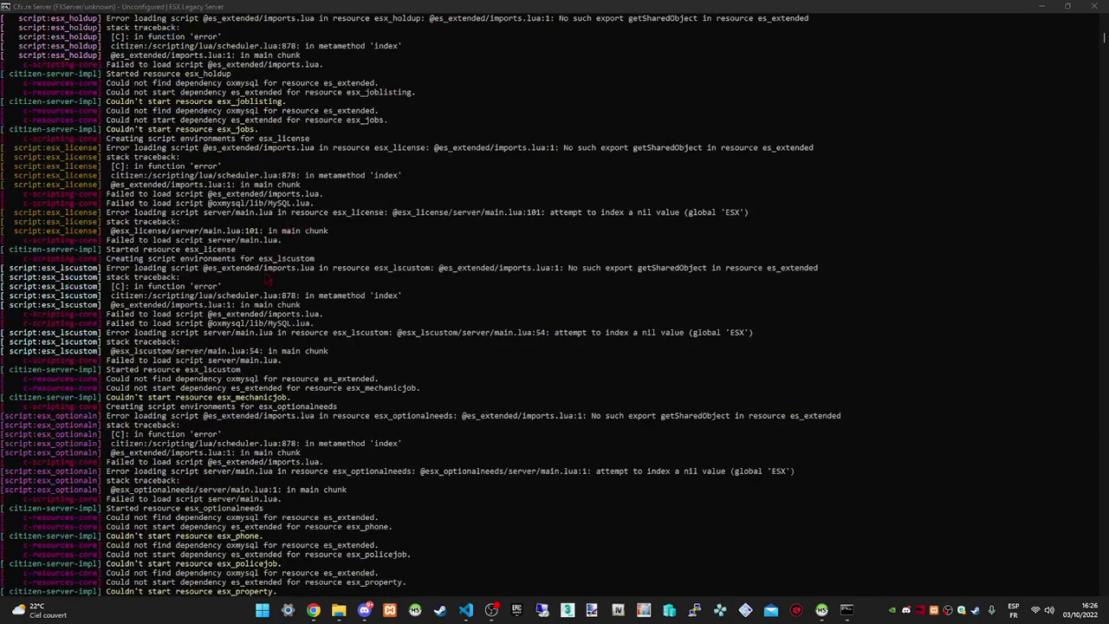
scroll(156, 322, "up", 3)
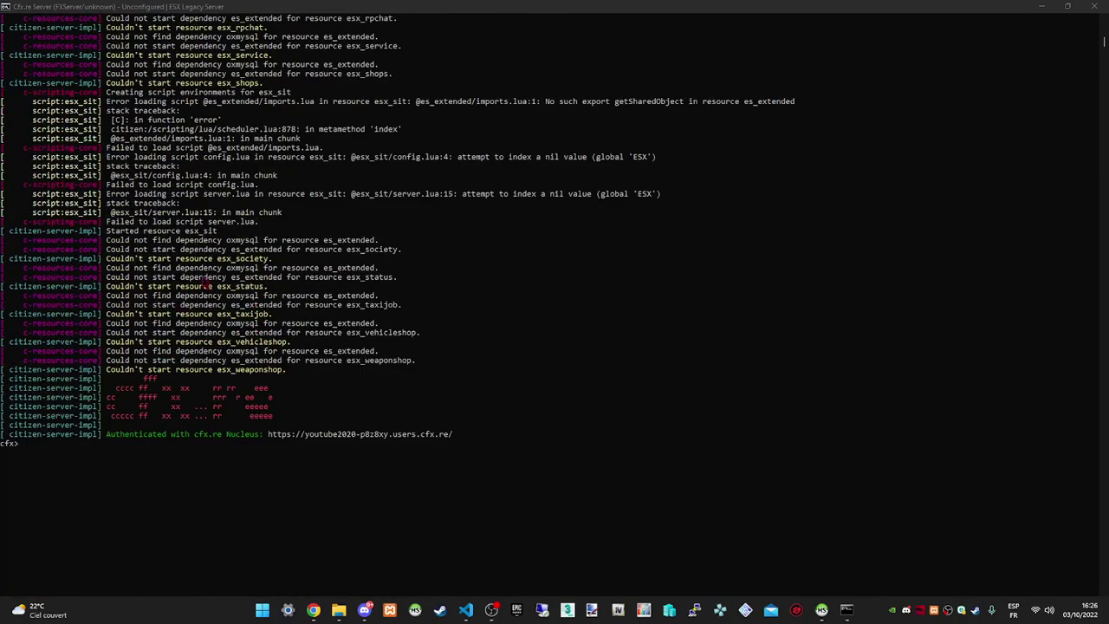
Step: Restore the console window to its smaller size and shut down the server
double_click(497, 7)
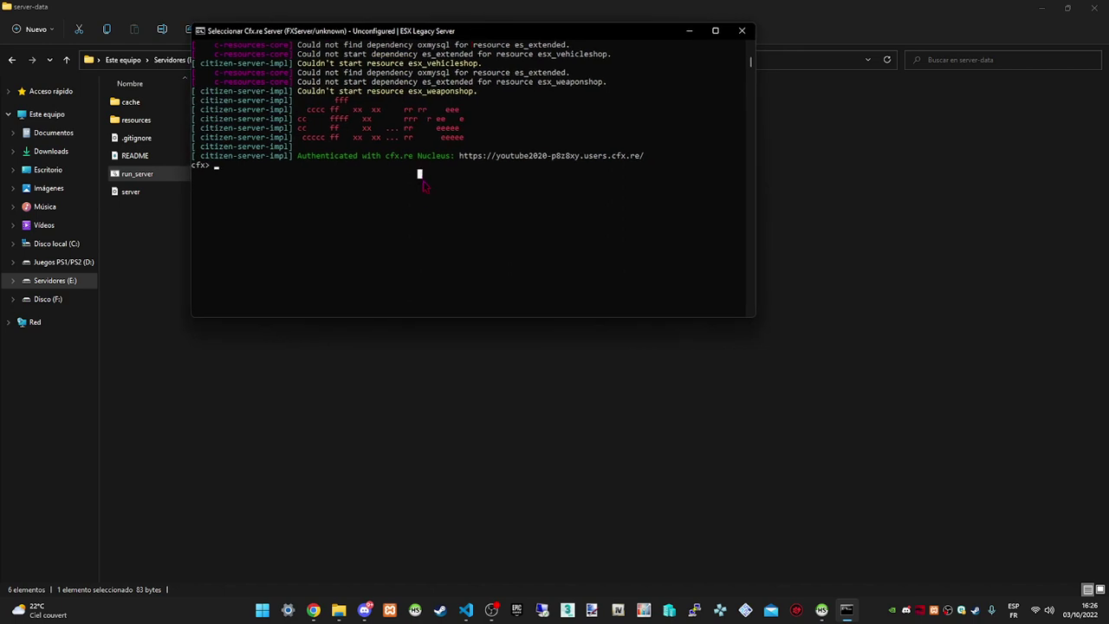
key("ctrl+c")
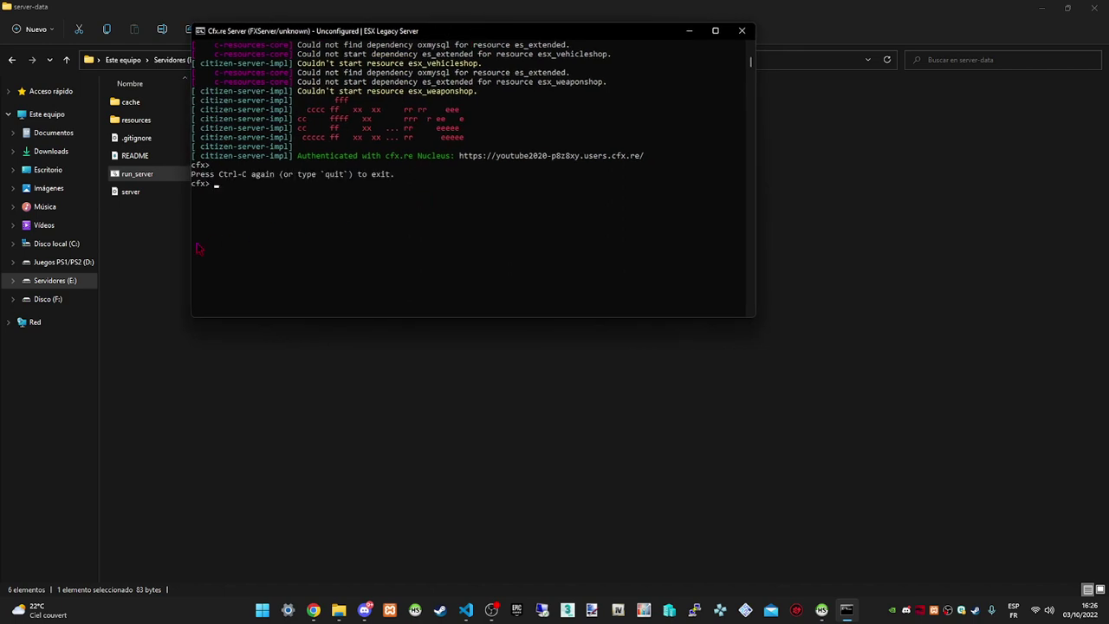
key("ctrl+c")
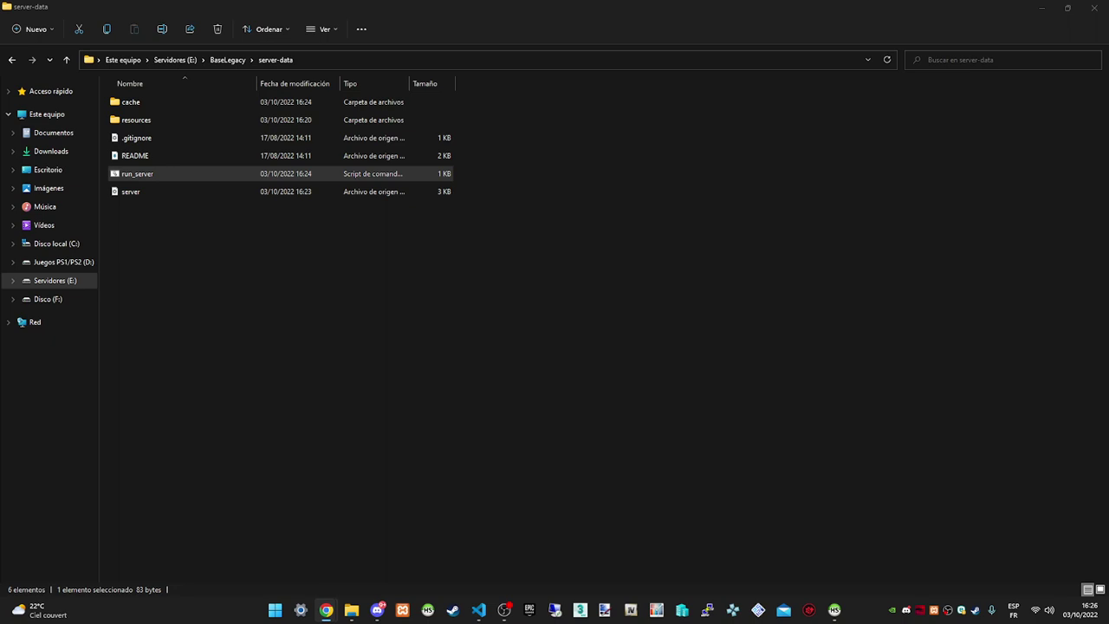
Step: Switch to Chrome, download oxmysql.zip from the v2.5.1 release of overextended/oxmysql, and shrink the File Explorer window
left_click(326, 610)
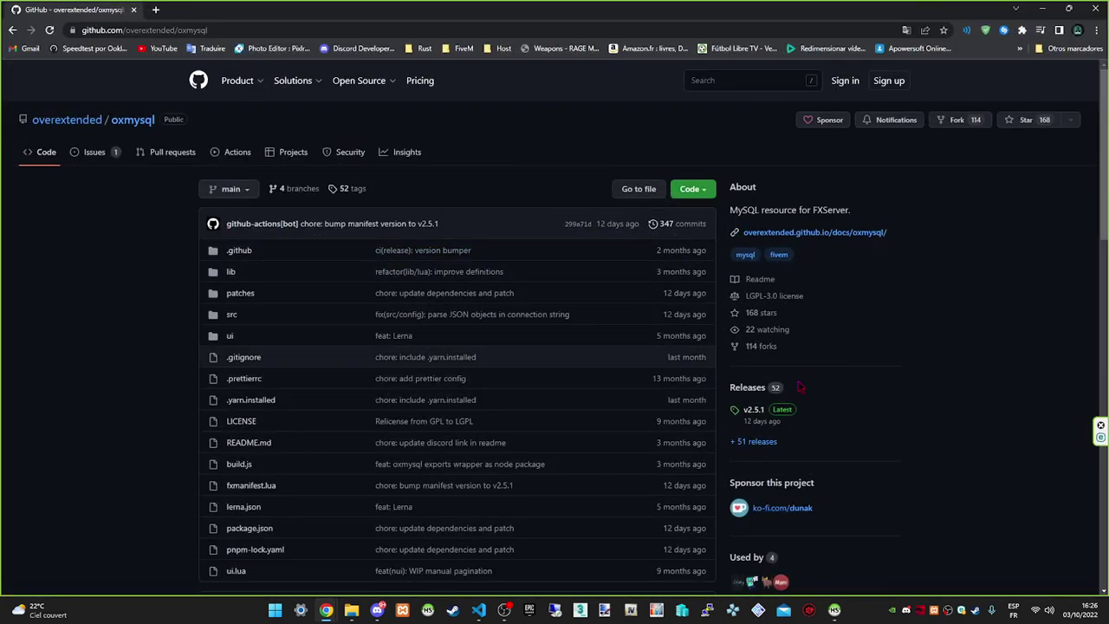
left_click(748, 388)
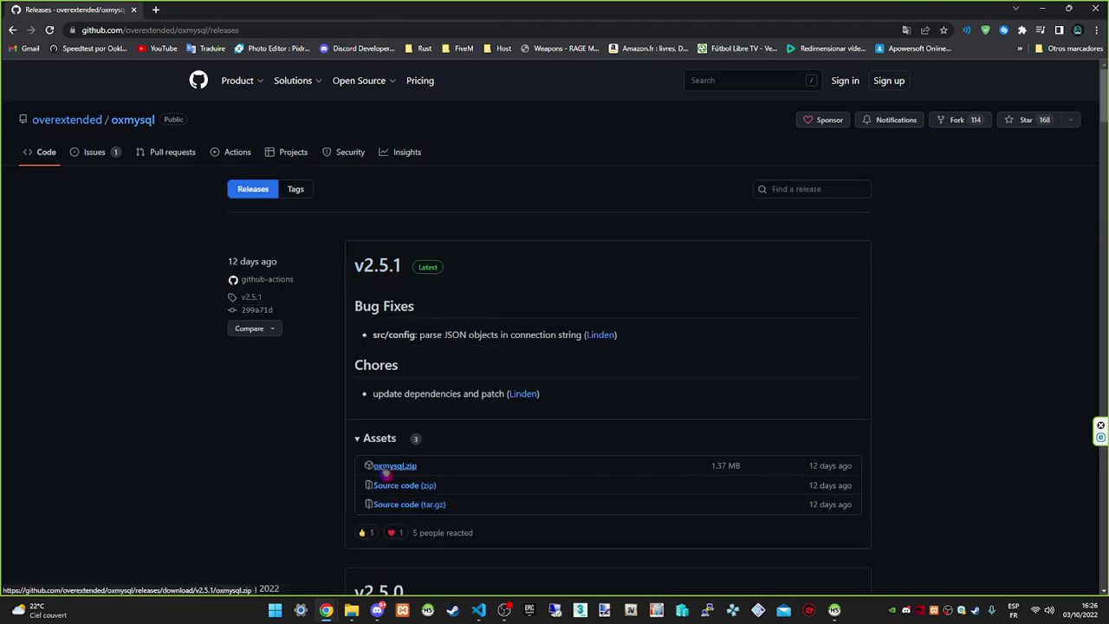
left_click(386, 468)
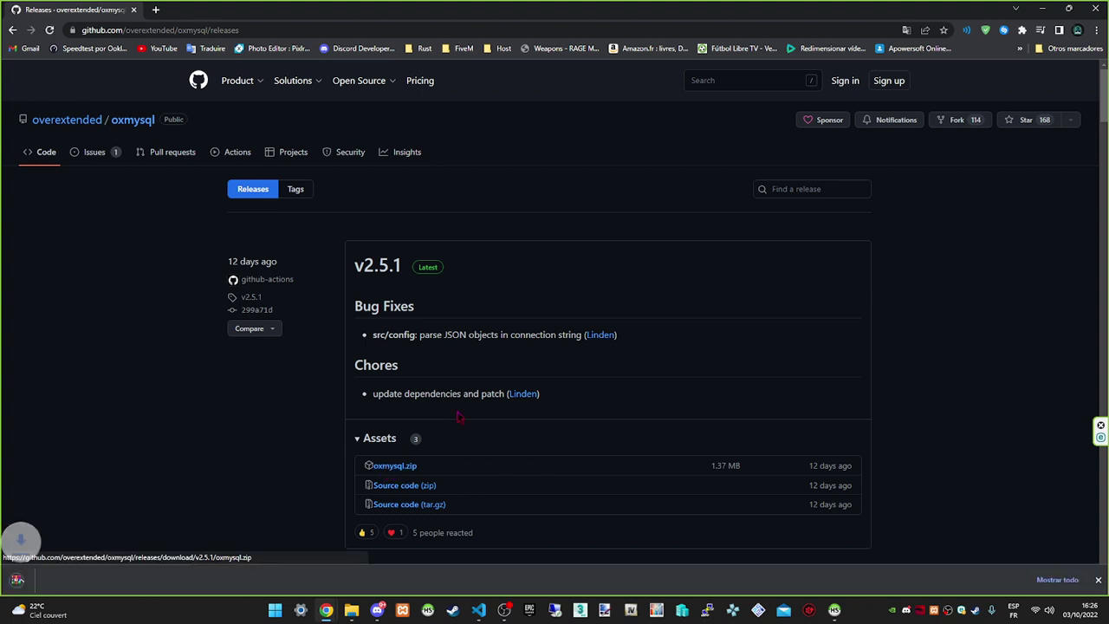
left_click(351, 610)
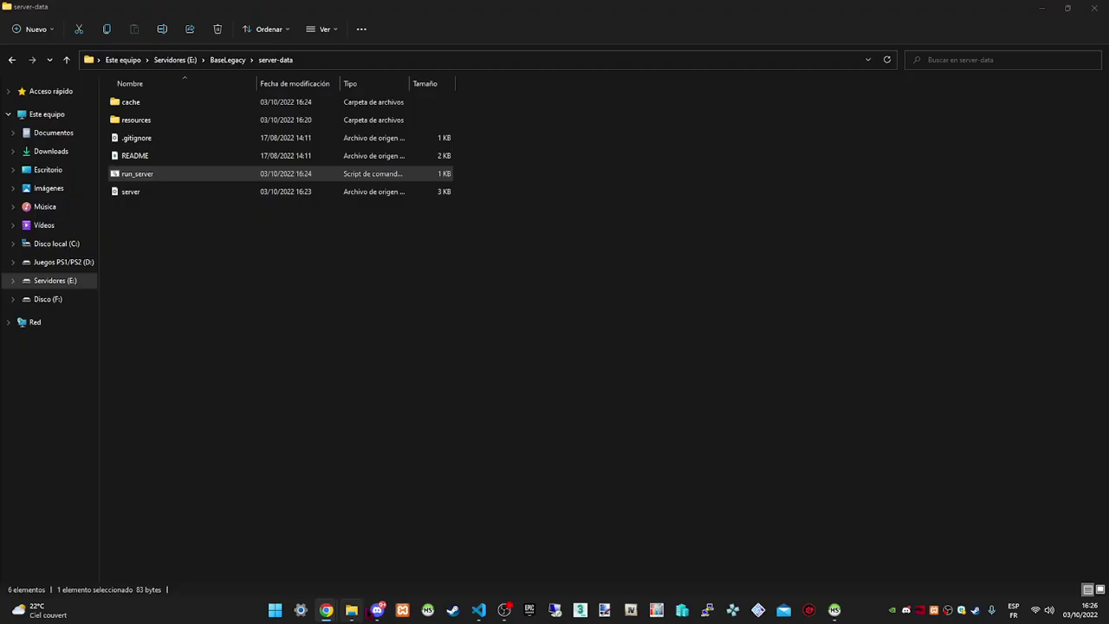
double_click(518, 7)
left_click(517, 7)
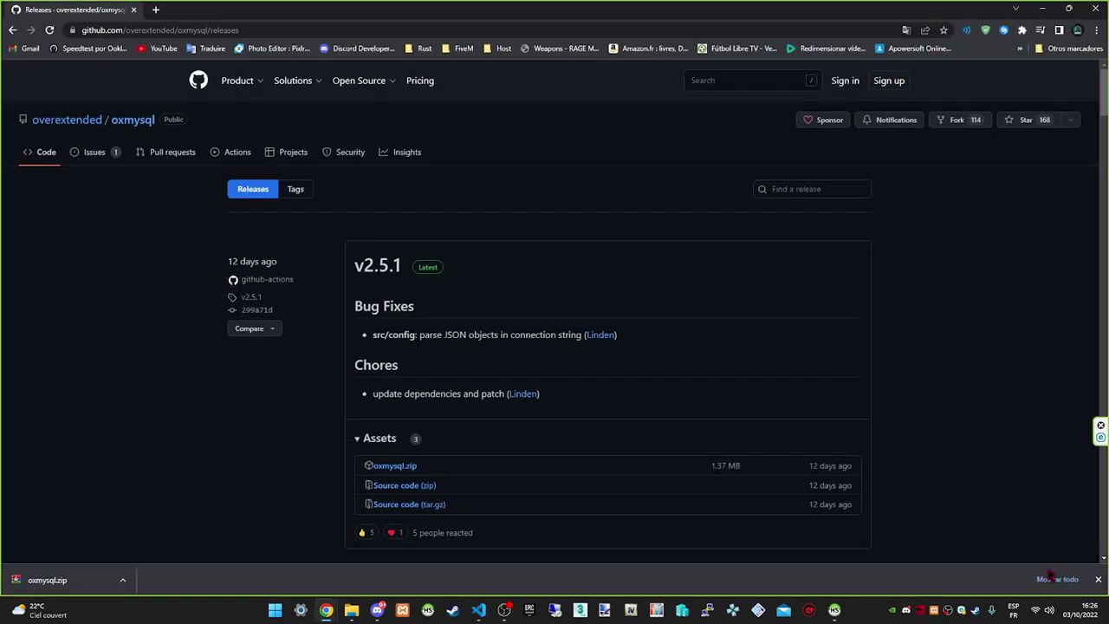
Step: Remove every entry from the browser's download list, close that page and get back to the desktop with File Explorer
left_click(1055, 579)
left_click(739, 146)
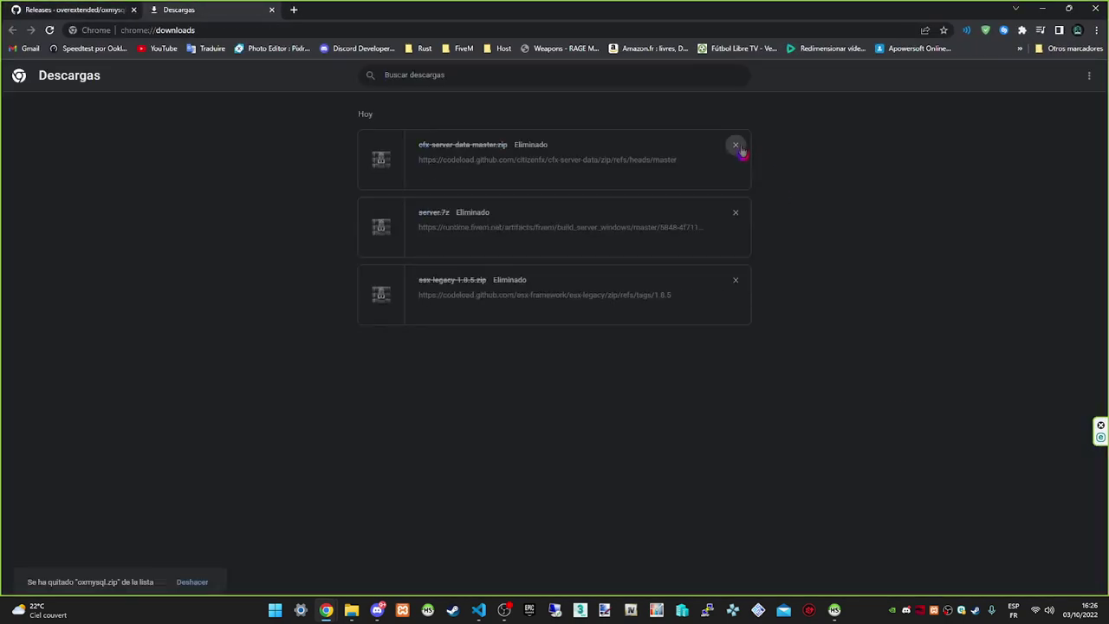
left_click(739, 146)
left_click(739, 146)
left_click(739, 146)
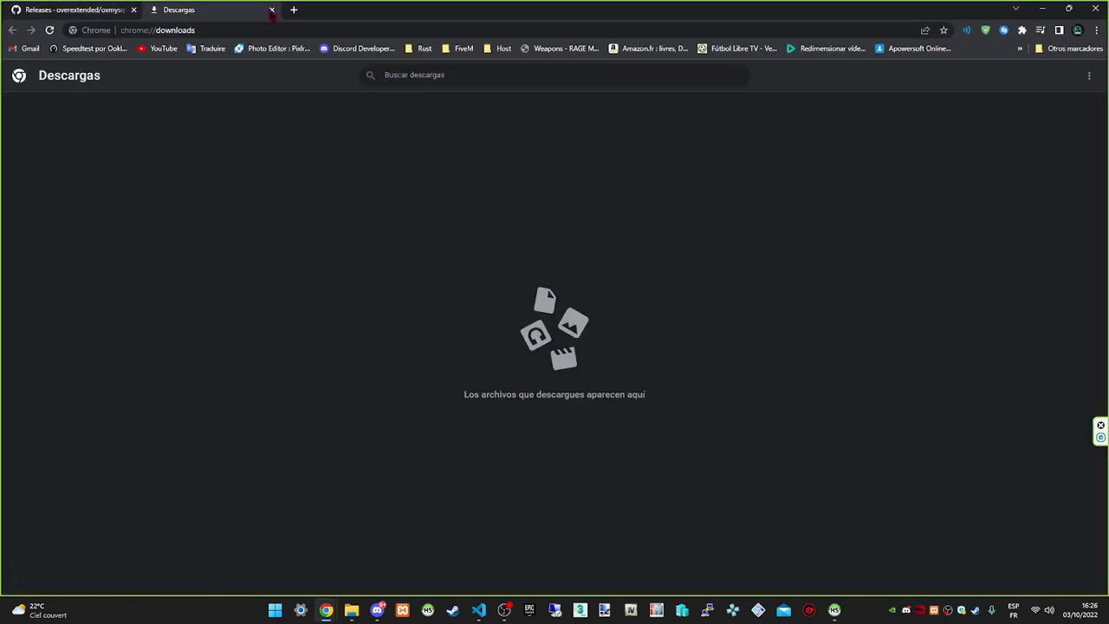
key("ctrl+w")
left_click(1068, 7)
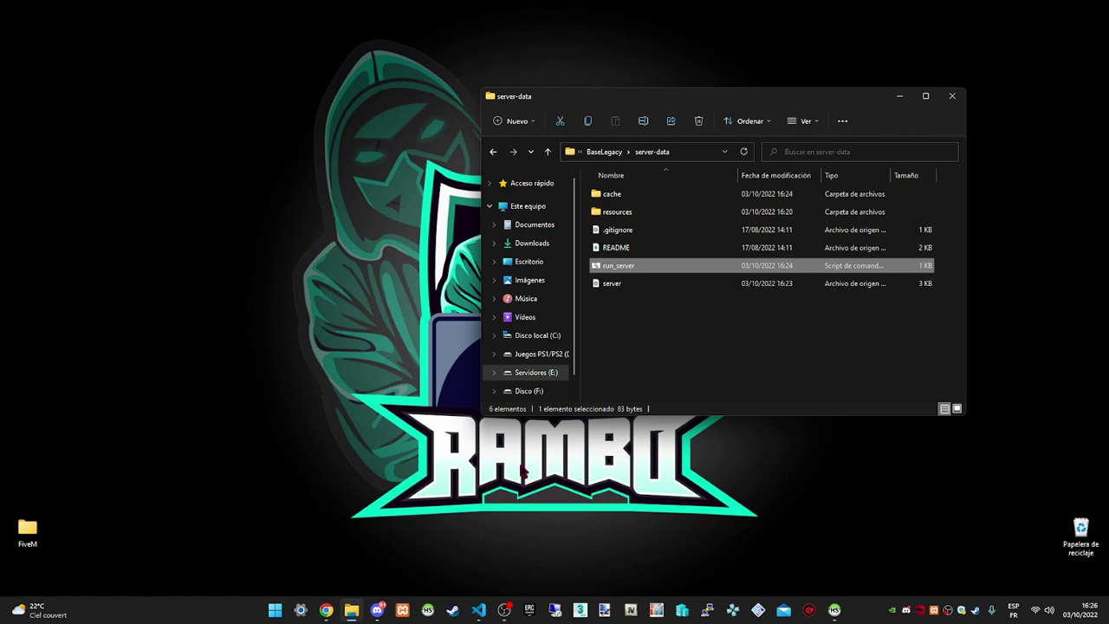
Step: Transfer the oxmysql archive from Downloads into the resources folder of server-data
left_click(533, 245)
right_click(627, 211)
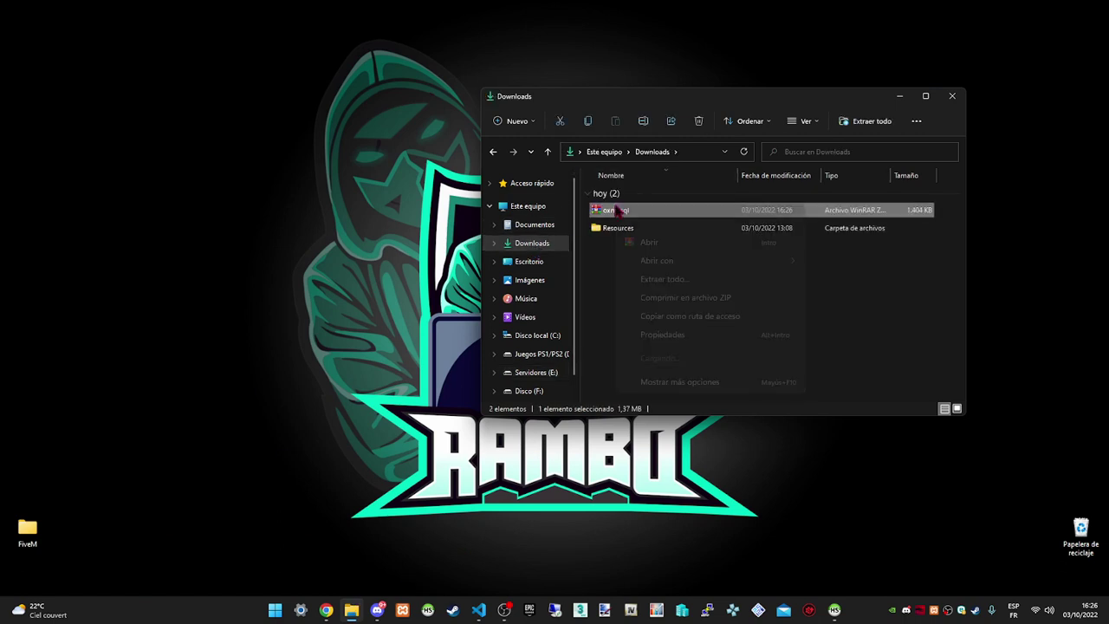
left_click(493, 151)
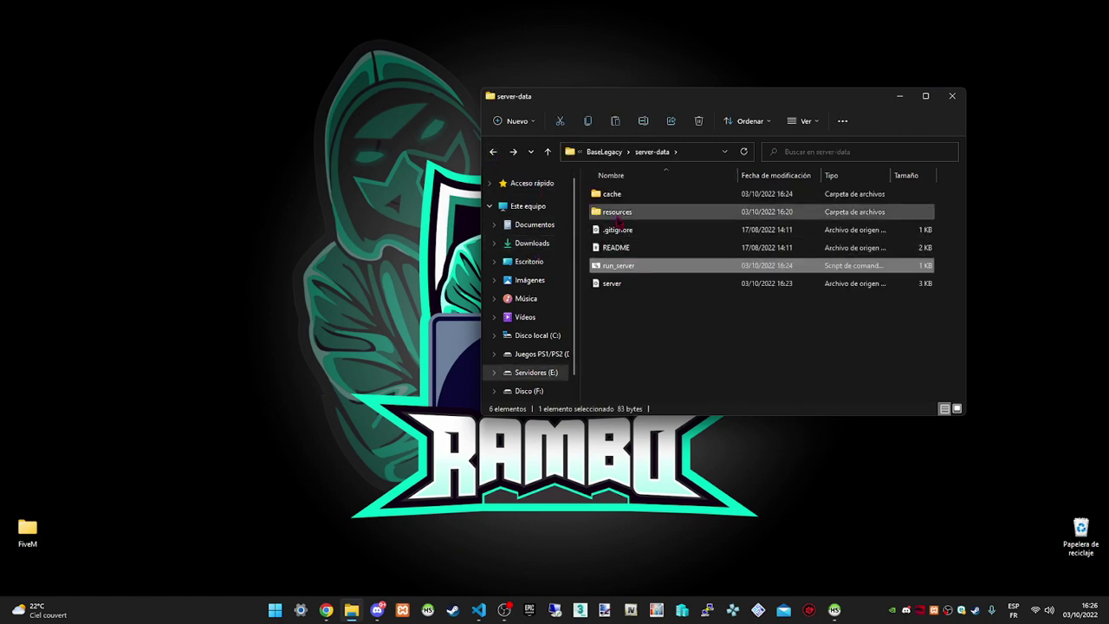
double_click(615, 214)
right_click(640, 357)
left_click(650, 371)
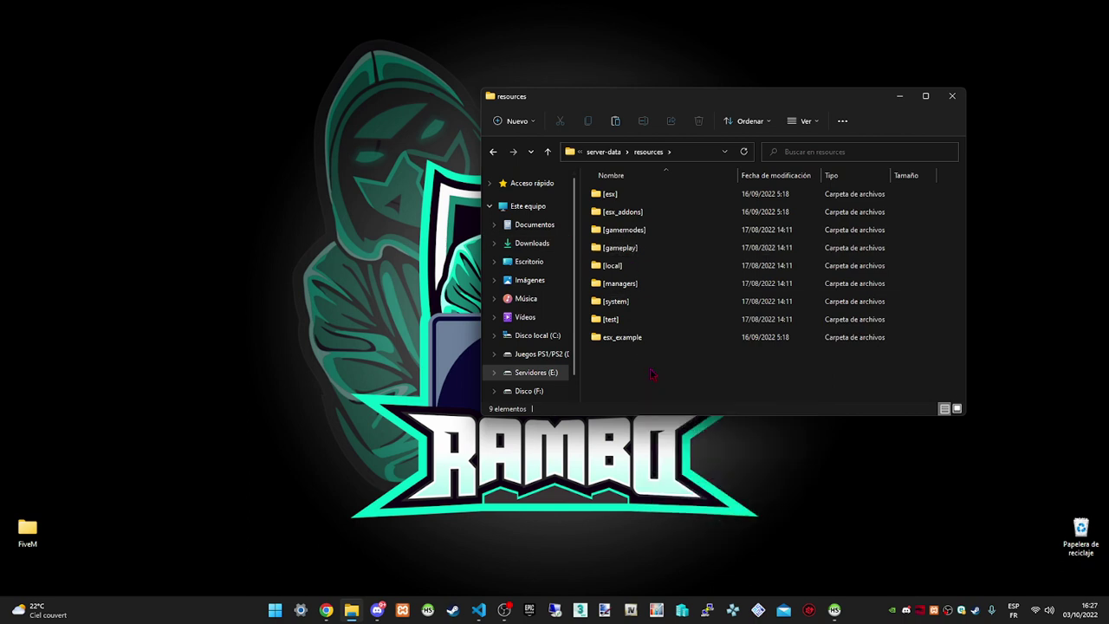
Step: Extract the oxmysql archive directly into the resources folder, delete the archive, and maximise the File Explorer window
right_click(637, 356)
mouse_move(687, 512)
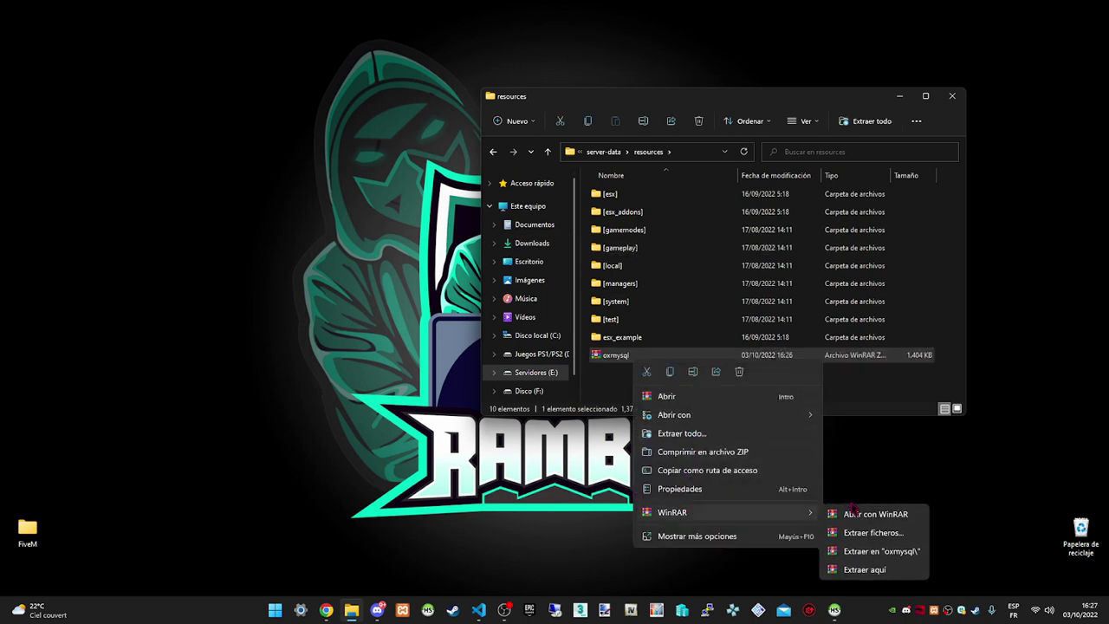
left_click(832, 566)
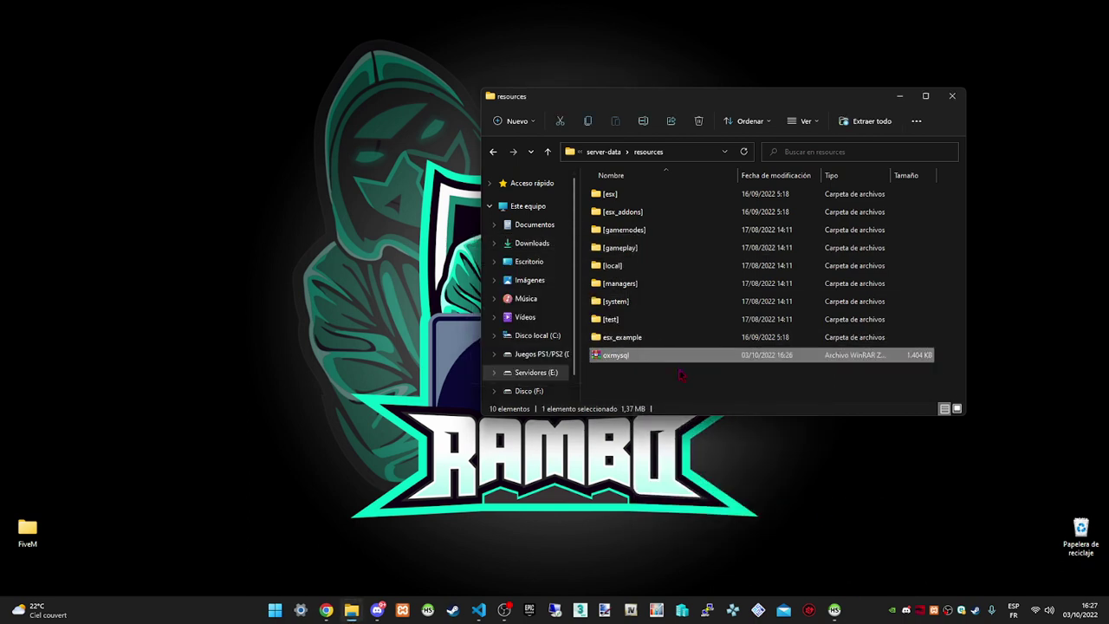
key("Delete")
left_click(618, 357)
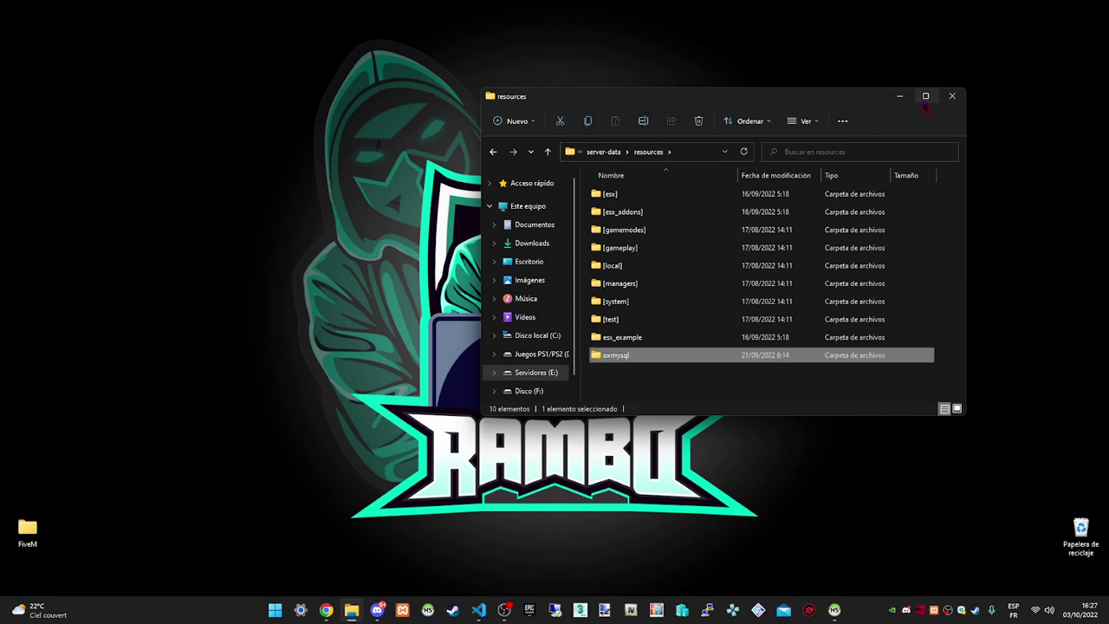
left_click(925, 96)
right_click(175, 267)
left_click(240, 276)
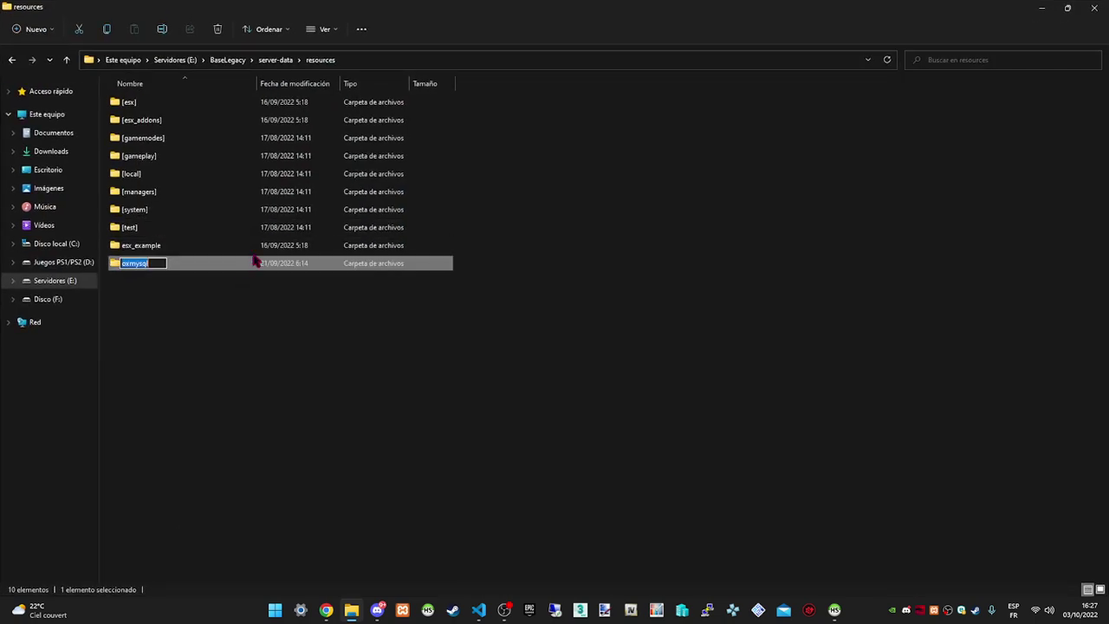
key("Escape")
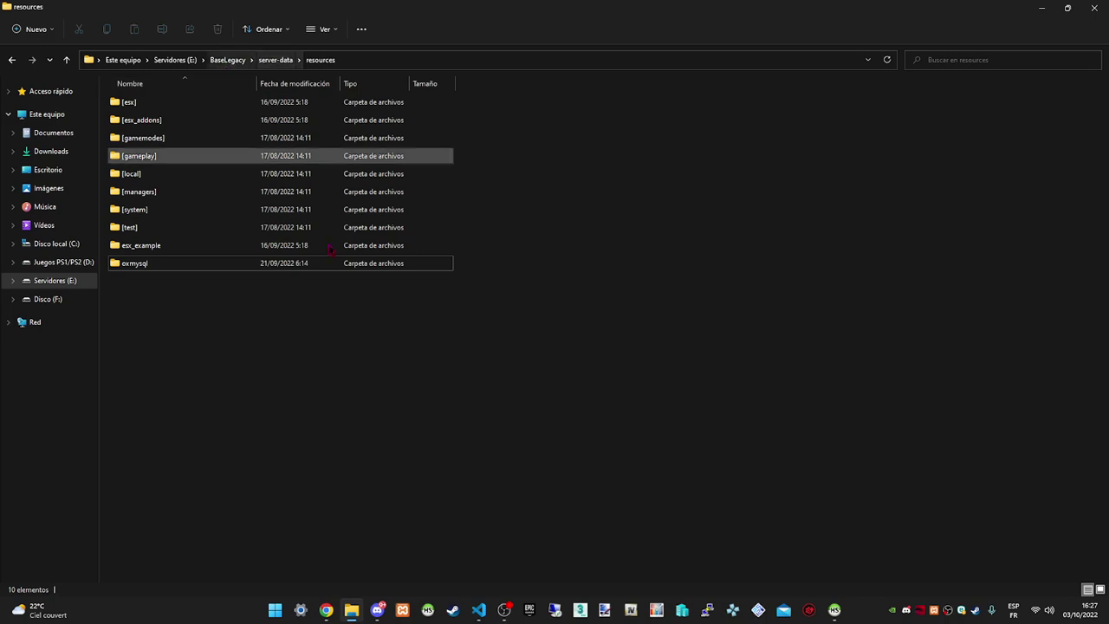
Step: Switch to Visual Studio Code and check the ensure lines for oxmysql and the ESX resources in server.cfg
left_click(478, 610)
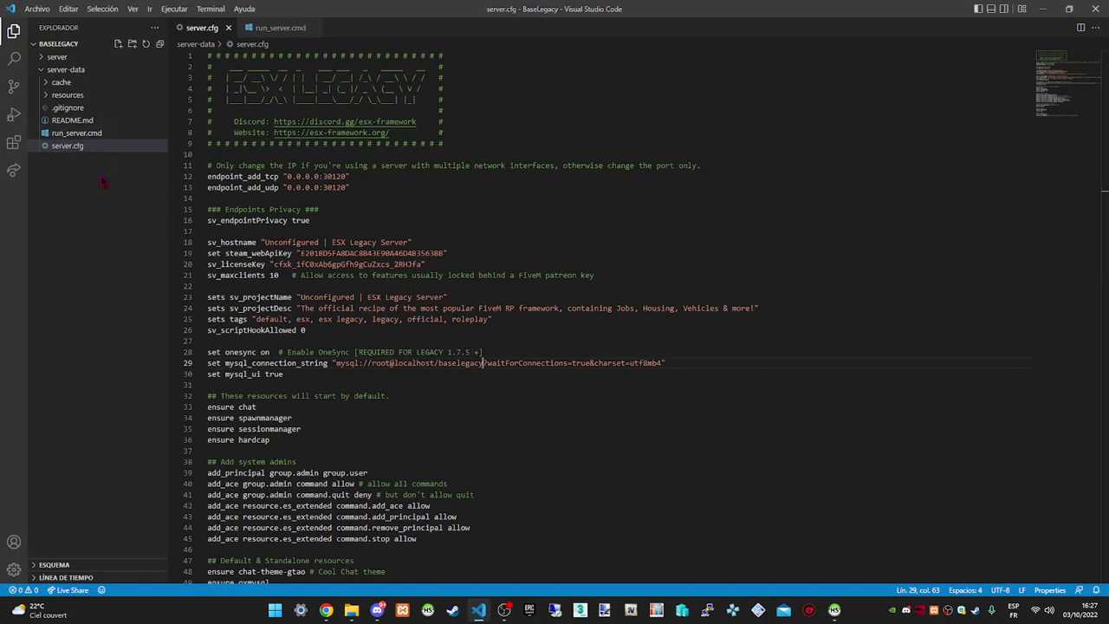
scroll(295, 247, "down", 3)
scroll(296, 247, "down", 3)
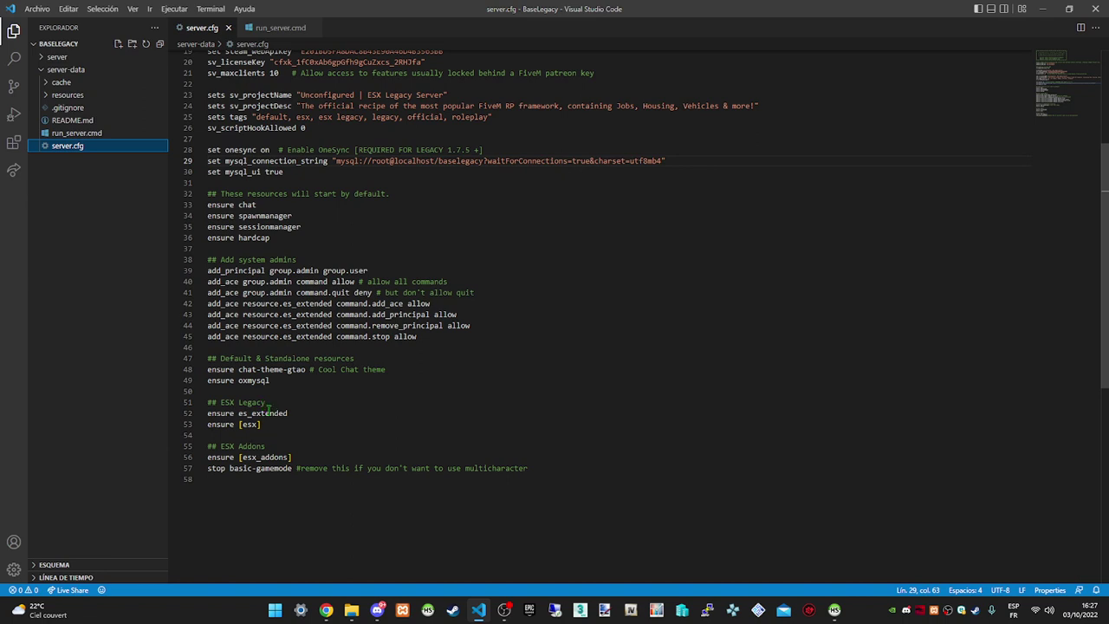
Step: Add the line "ensure oxmysql" below "ensure hardcap" in the default resources of server.cfg and save the file
left_click(278, 380)
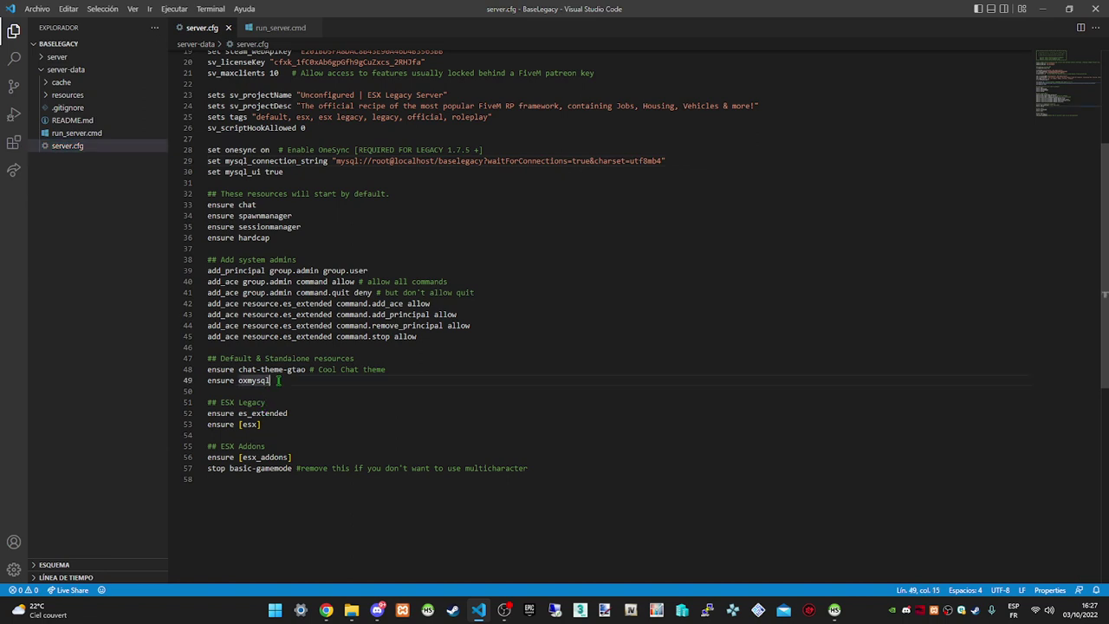
left_click(278, 238)
key("Return")
type("e")
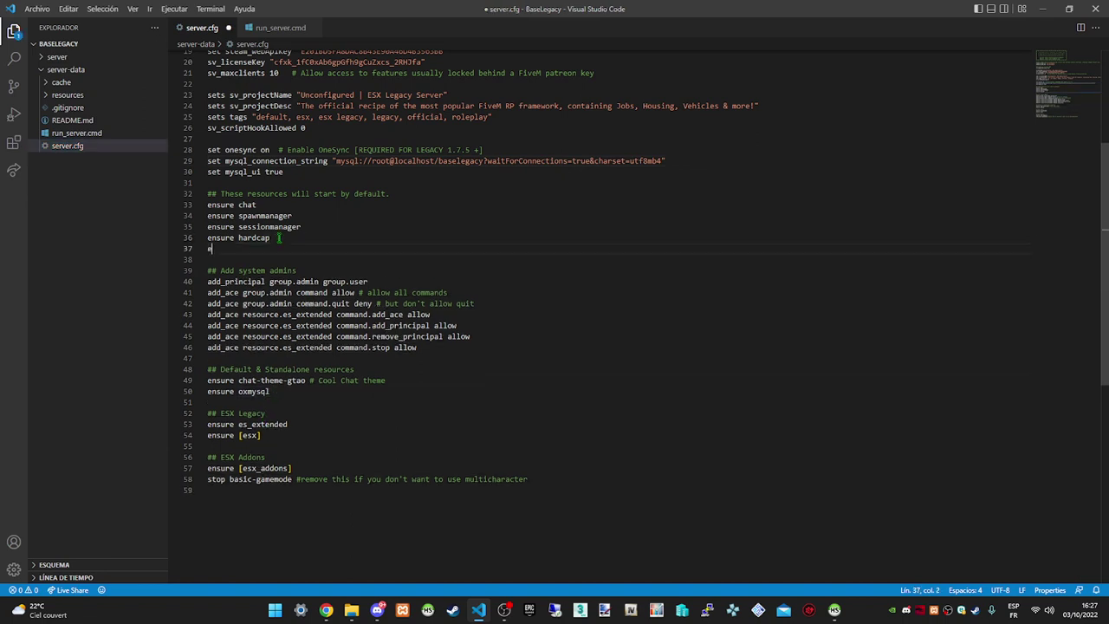
type("nsure oxmysql")
key("ctrl+s")
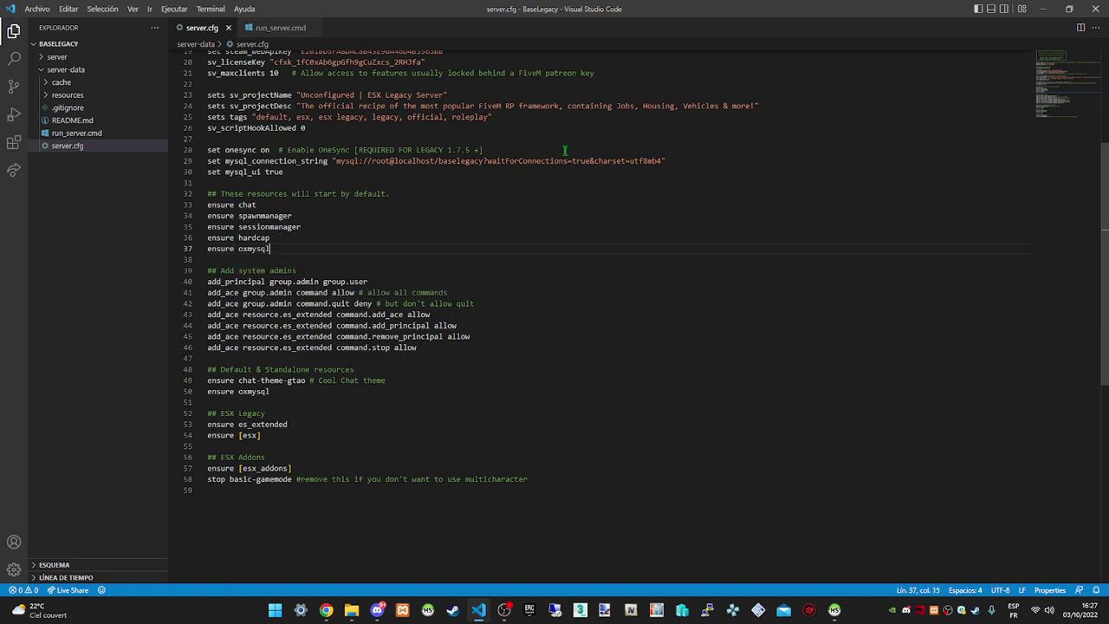
scroll(564, 151, "up", 5)
Step: Switch to File Explorer, go to BaseLegacy's server-data folder and launch run_server
left_click(1048, 8)
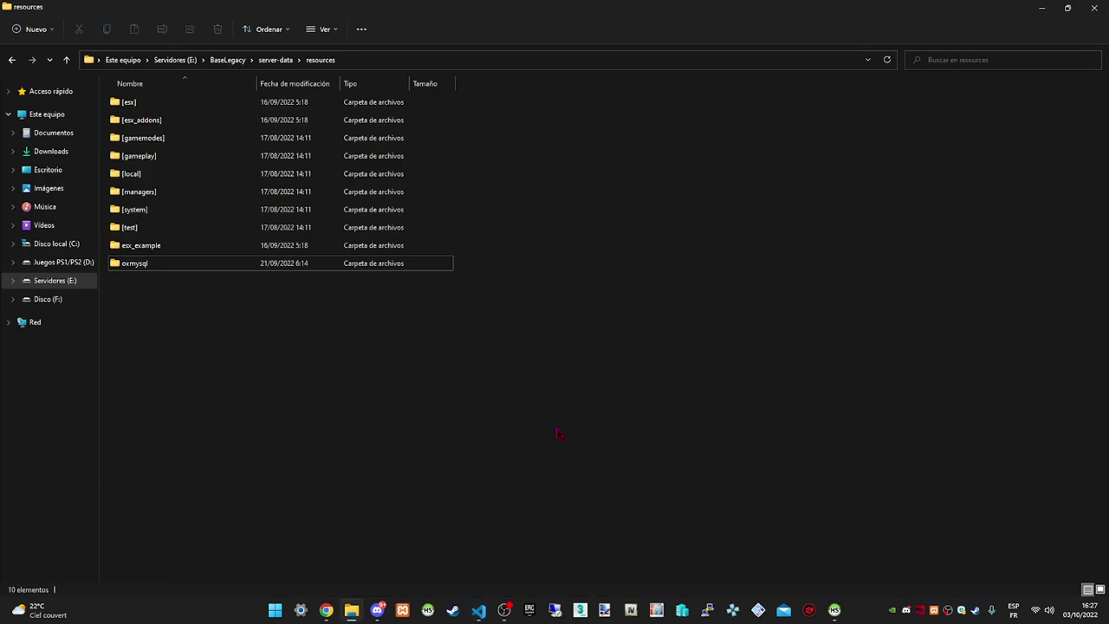
left_click(276, 60)
left_click(227, 60)
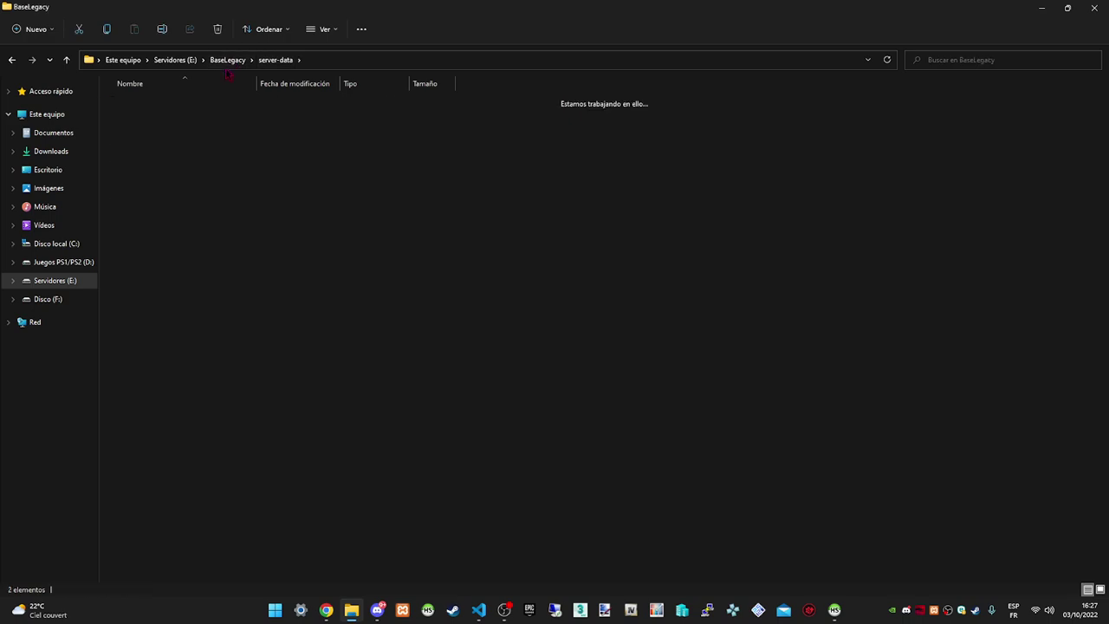
double_click(168, 119)
double_click(149, 173)
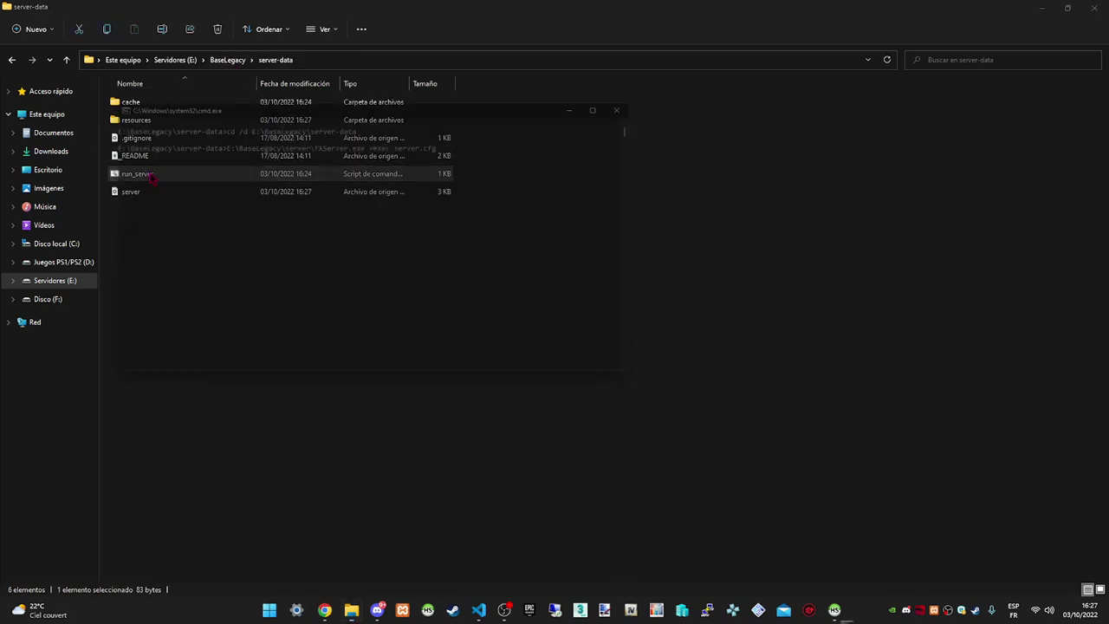
left_click_drag(282, 94, 472, 87)
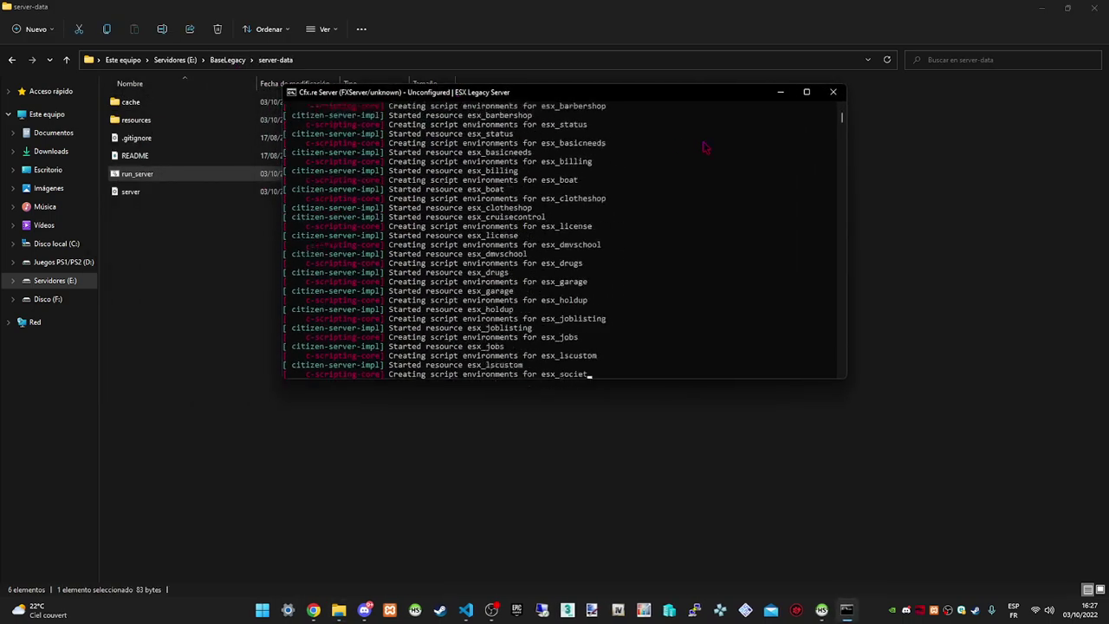
Step: Maximise the server console and check the startup log for the oxmysql and ESX resources
left_click(807, 92)
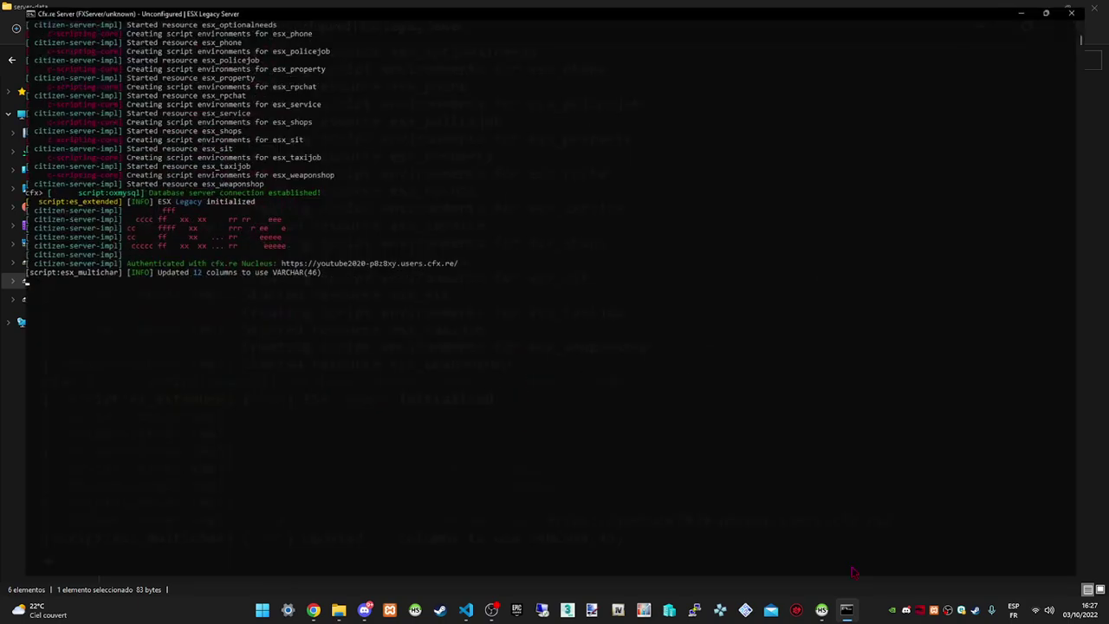
scroll(446, 267, "up", 20)
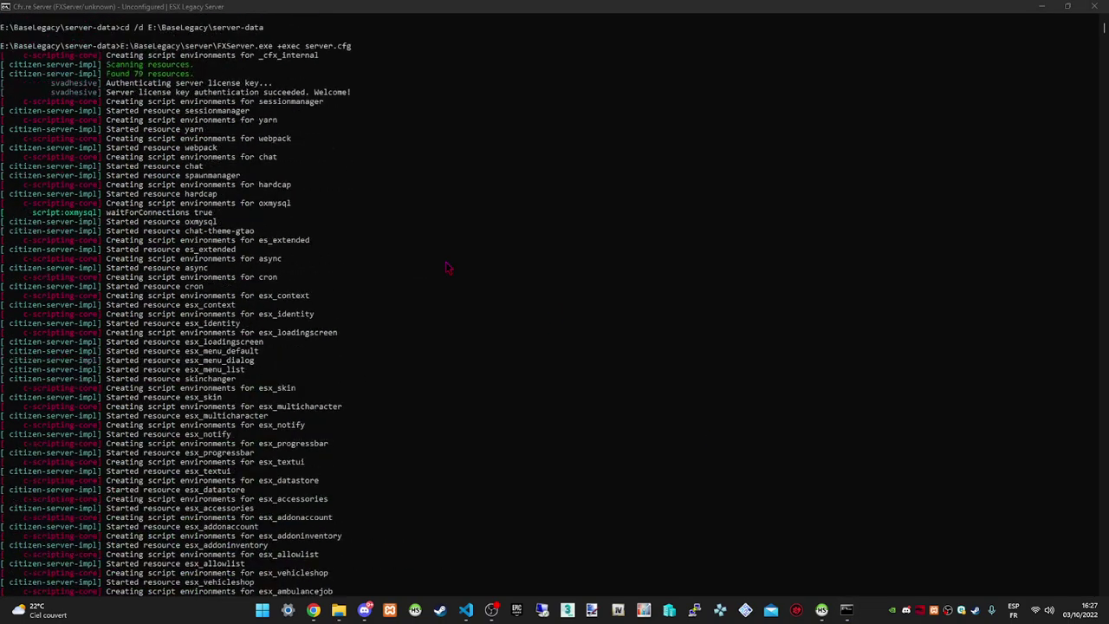
scroll(460, 272, "down", 20)
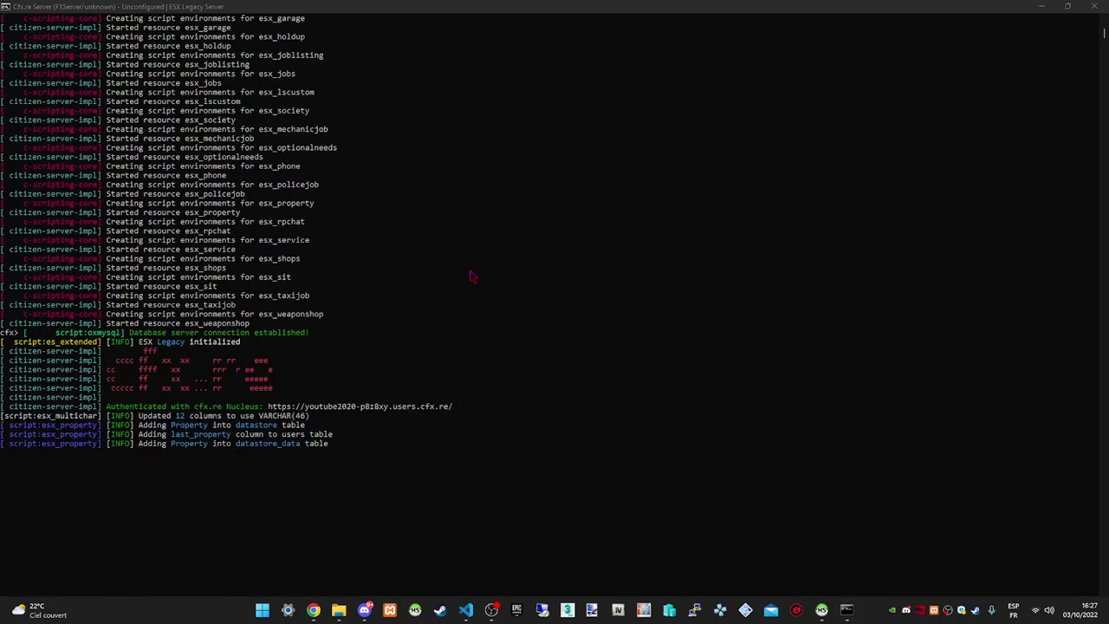
scroll(471, 278, "up", 5)
scroll(471, 277, "down", 3)
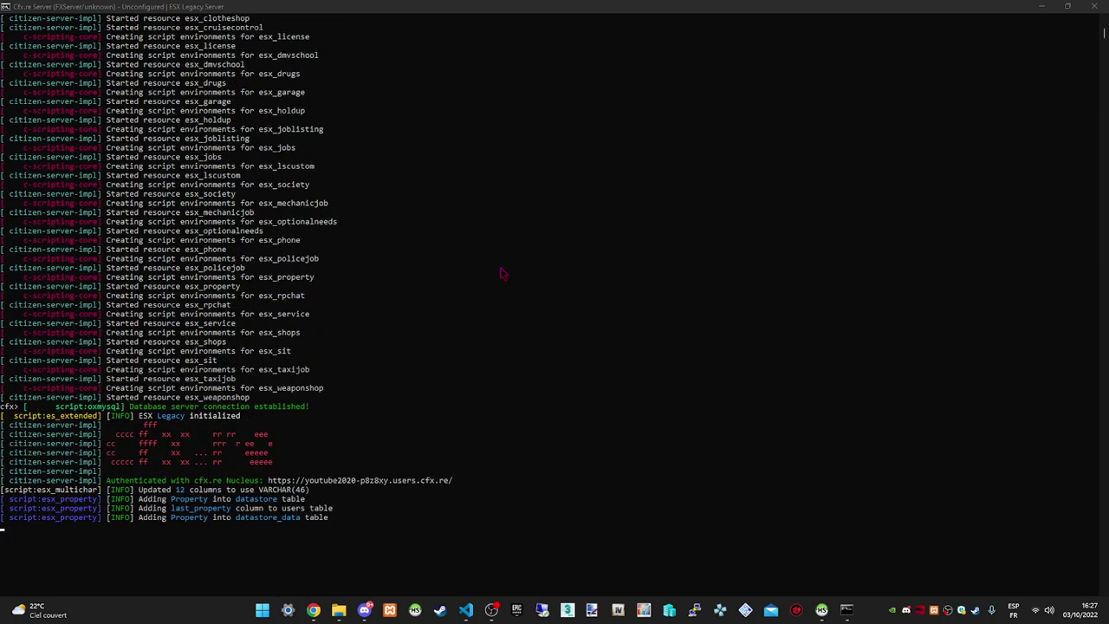
Step: Shut down the running server, then start it again with run_server and move its console clear of the file list
left_click(530, 27)
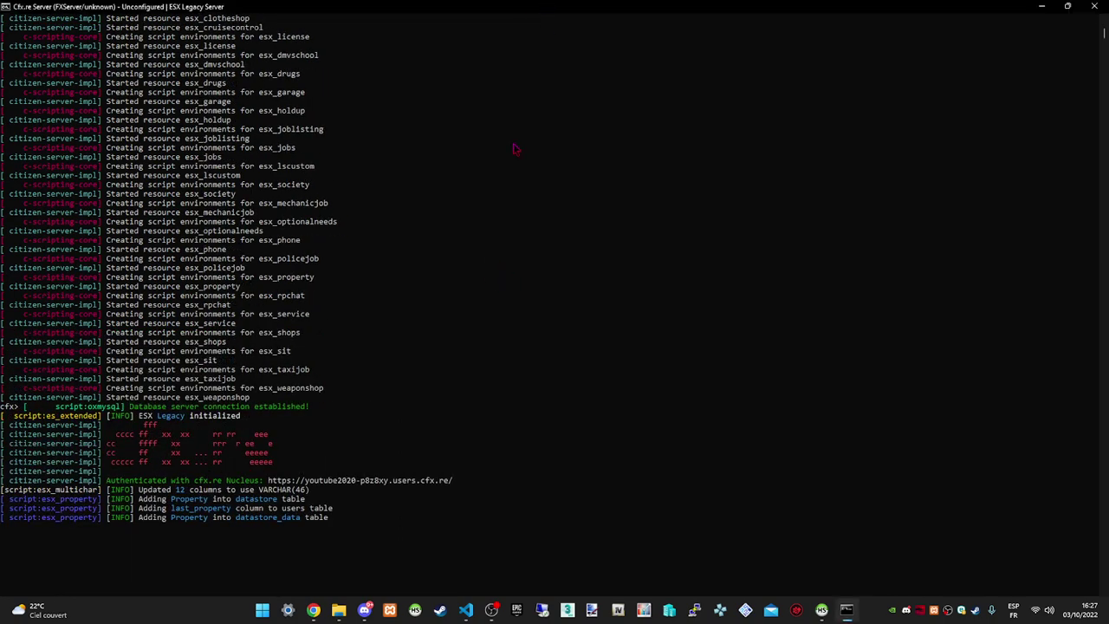
key("ctrl+c")
key("Return")
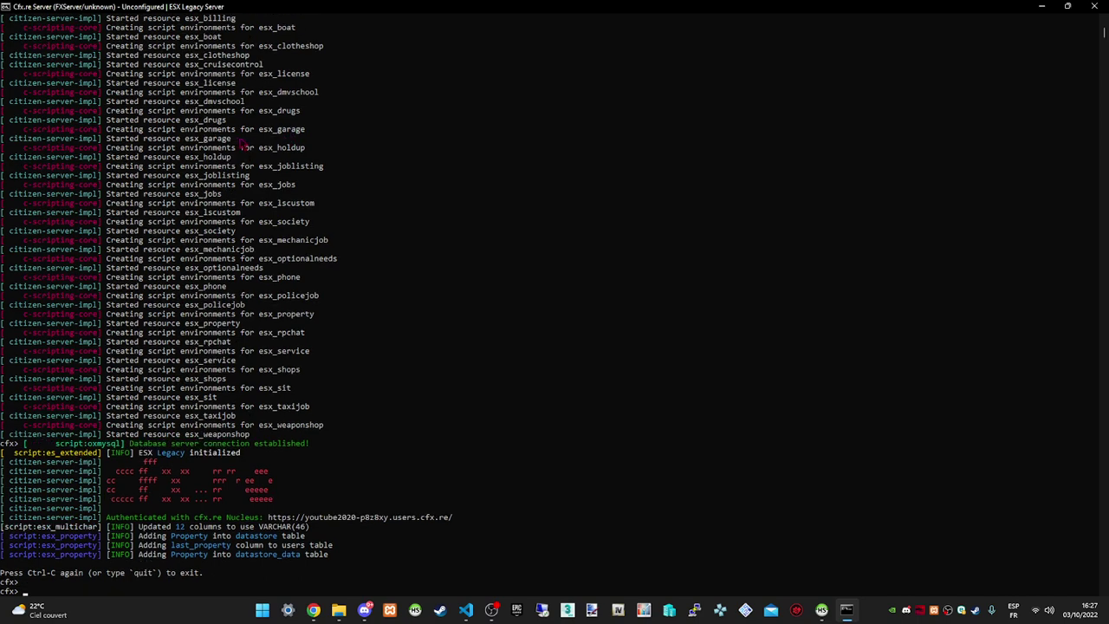
key("ctrl+c")
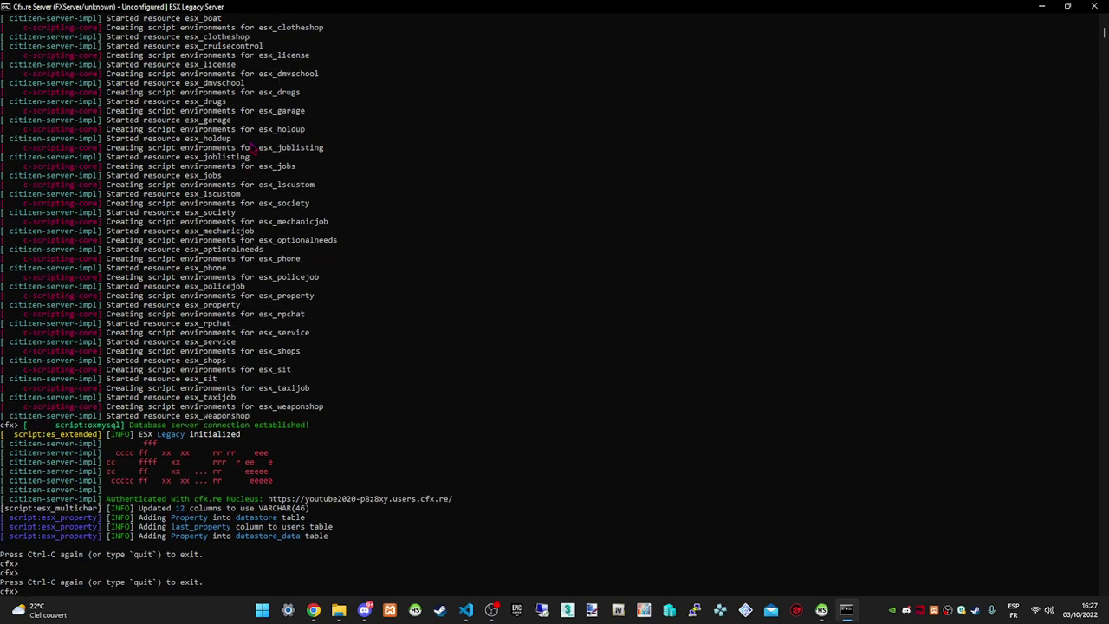
key("ctrl+c")
double_click(176, 174)
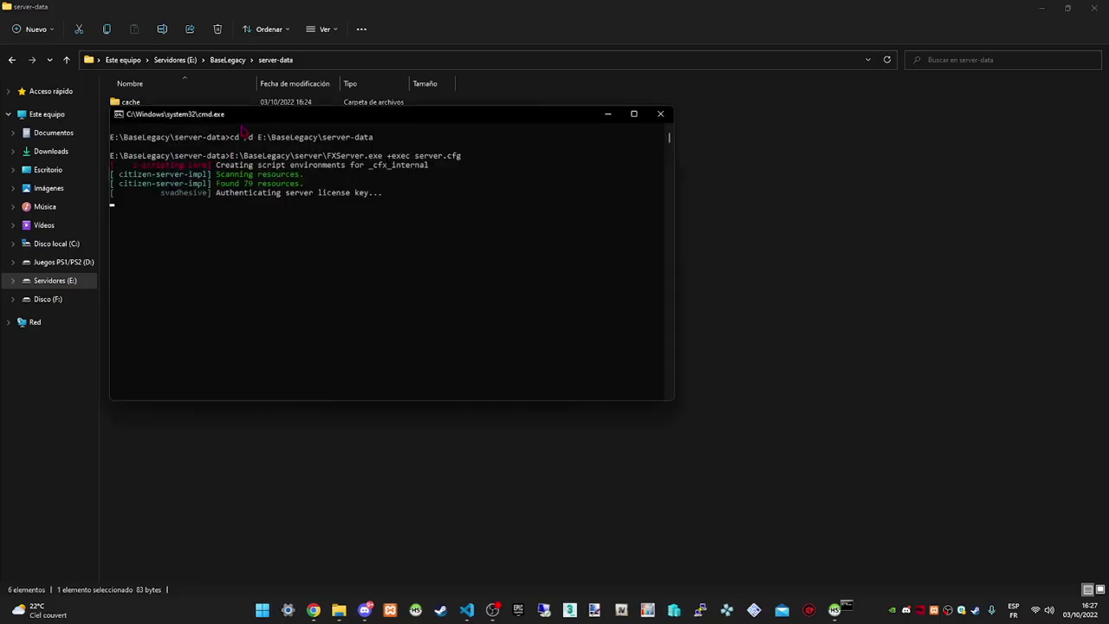
left_click_drag(244, 130, 465, 96)
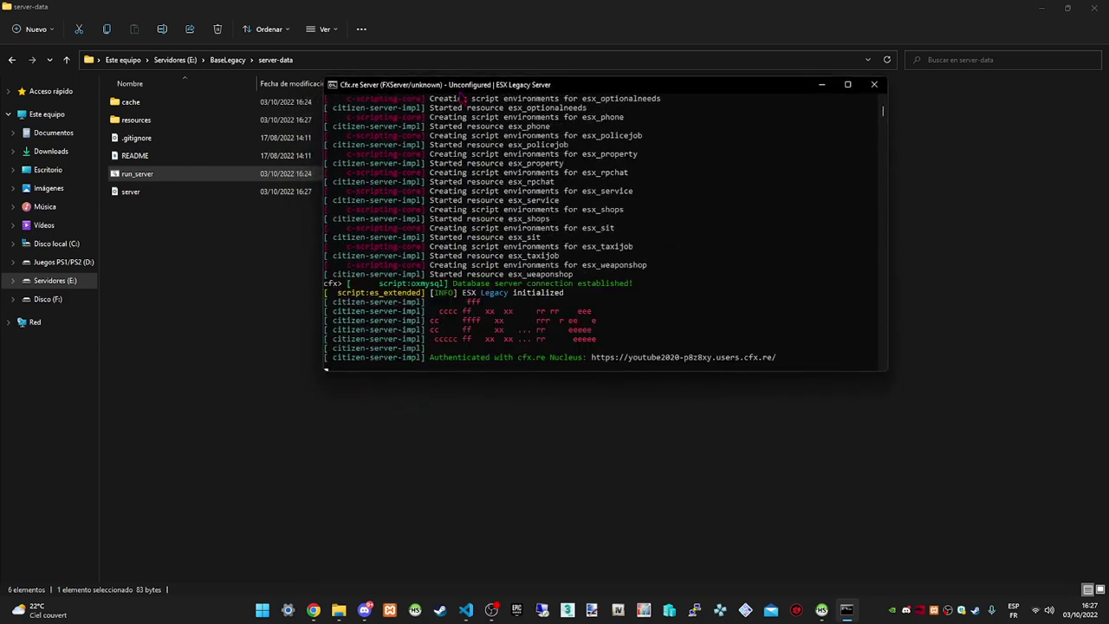
Step: Launch the FiveM application from the FiveM folder on the desktop and close the folder window
left_click(339, 610)
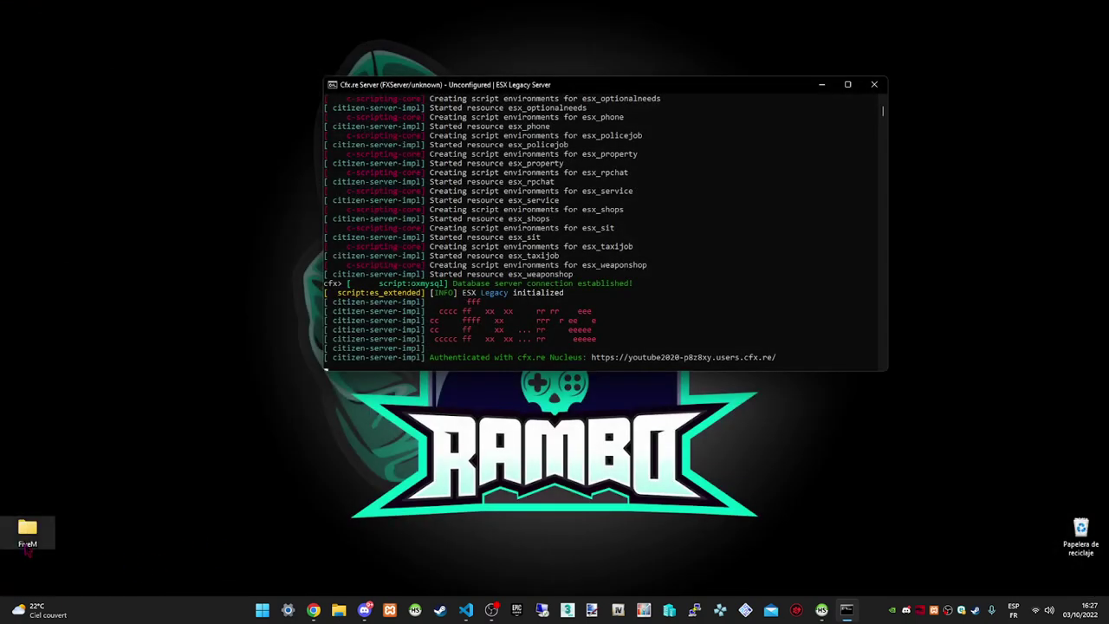
double_click(25, 527)
double_click(148, 139)
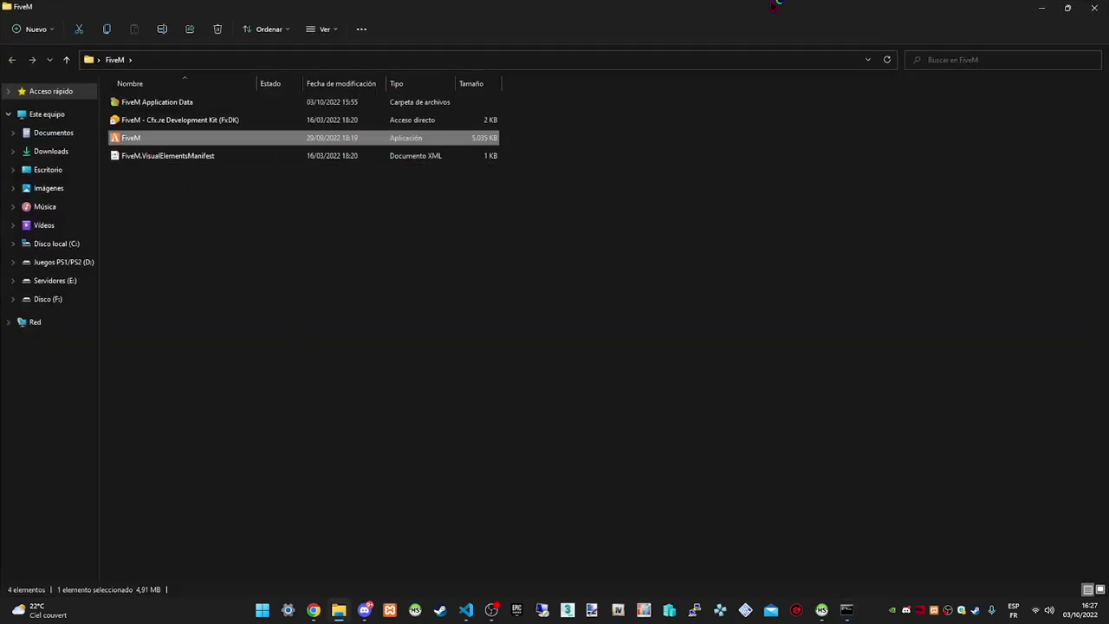
left_click(1095, 7)
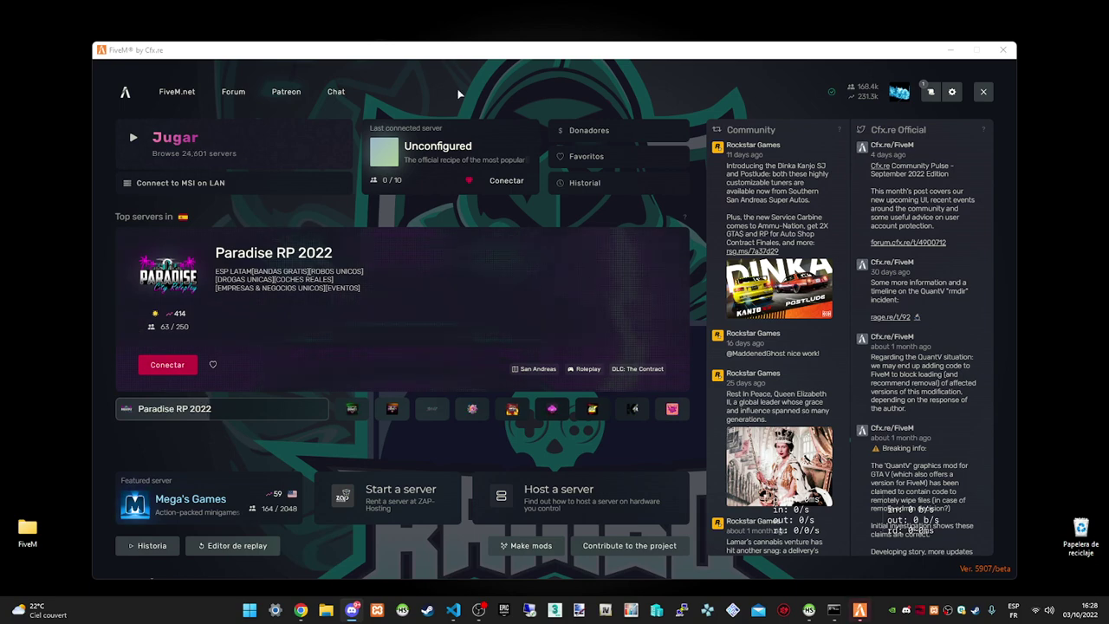
Step: Reposition the FiveM window and connect to the local MSI server on the LAN
left_click_drag(473, 54, 488, 33)
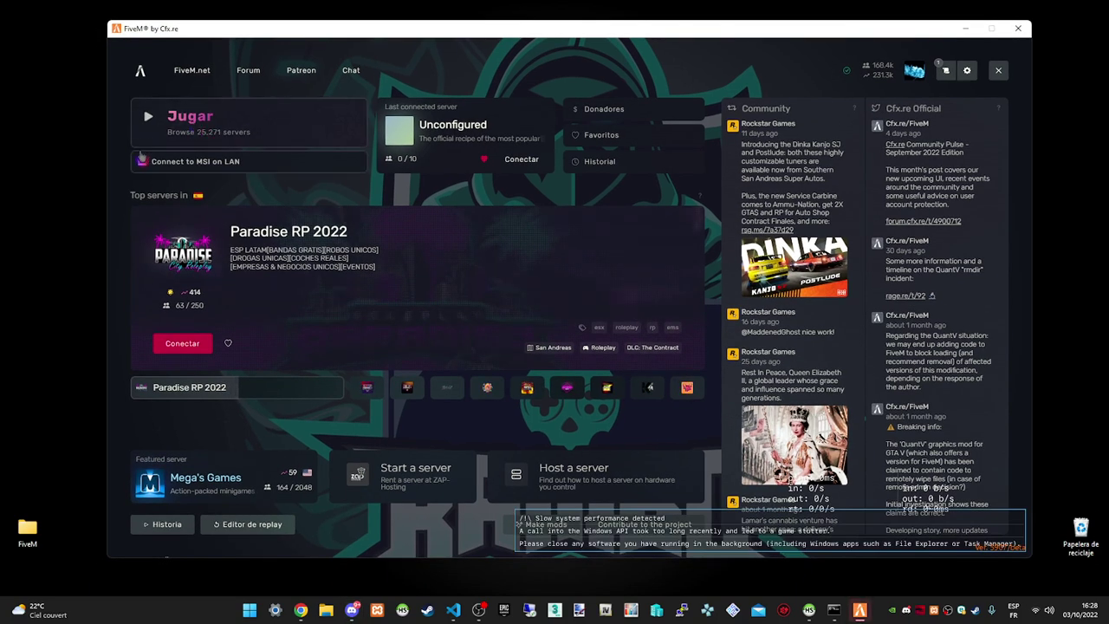
left_click(143, 159)
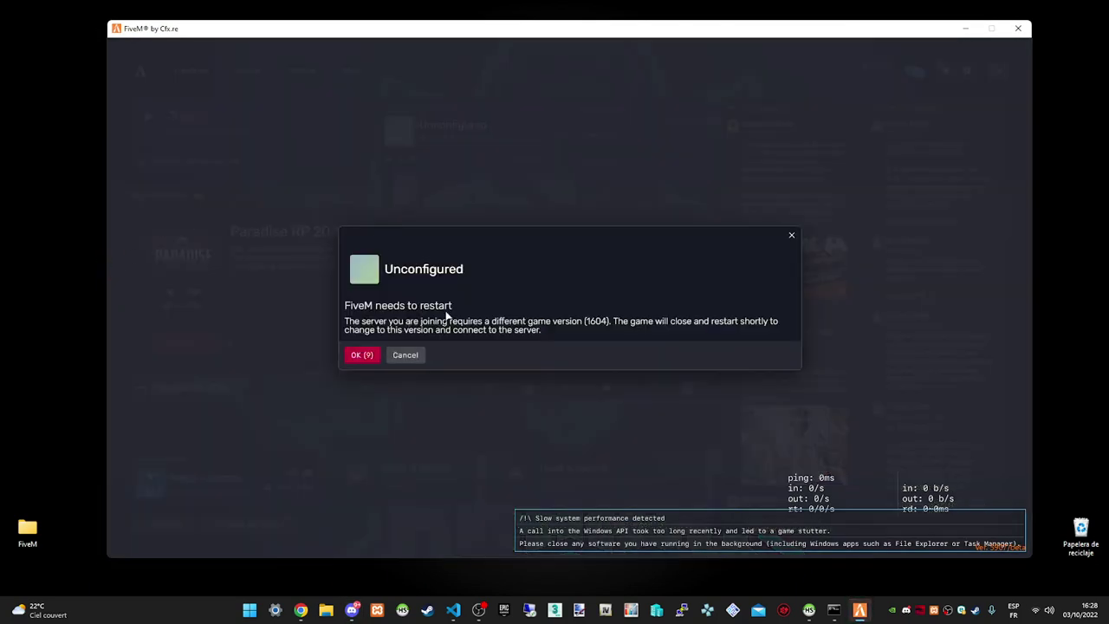